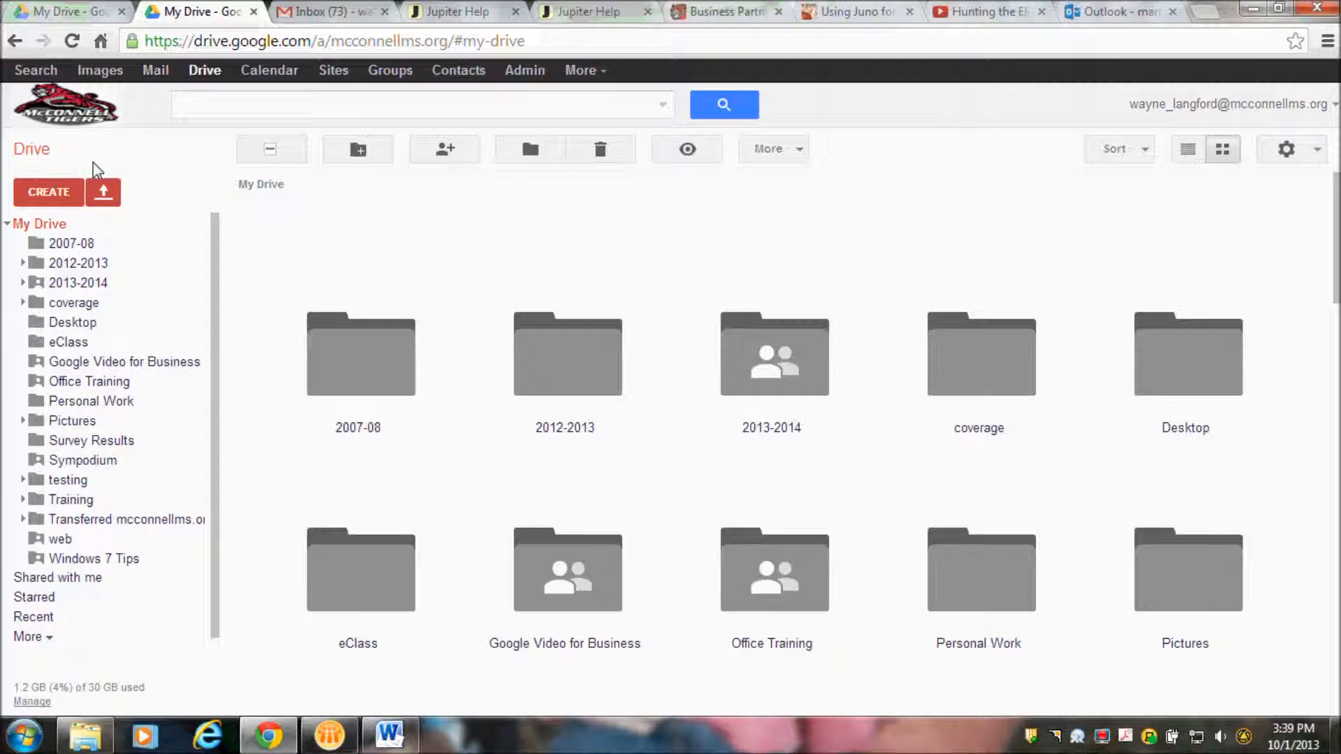
# Create a new form in Drive using the Espresso theme.
pyautogui.click(51, 198)
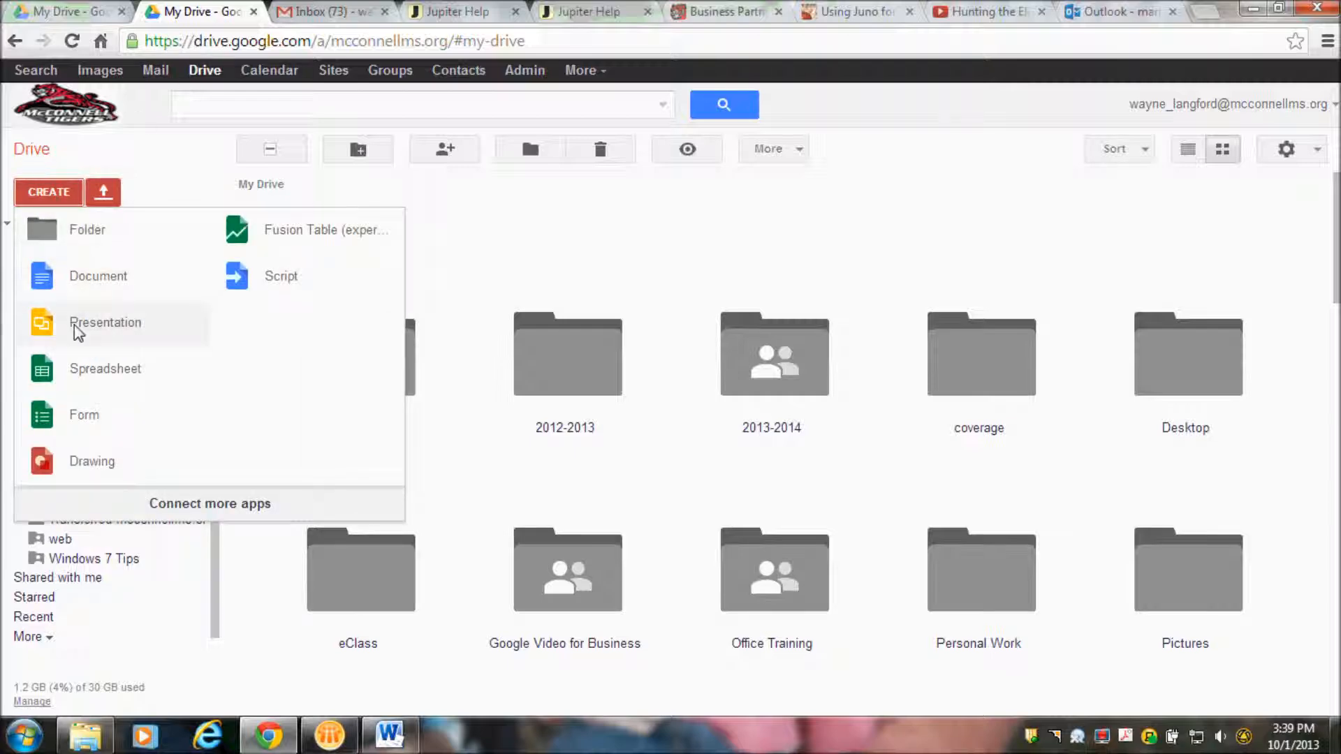
pyautogui.click(81, 418)
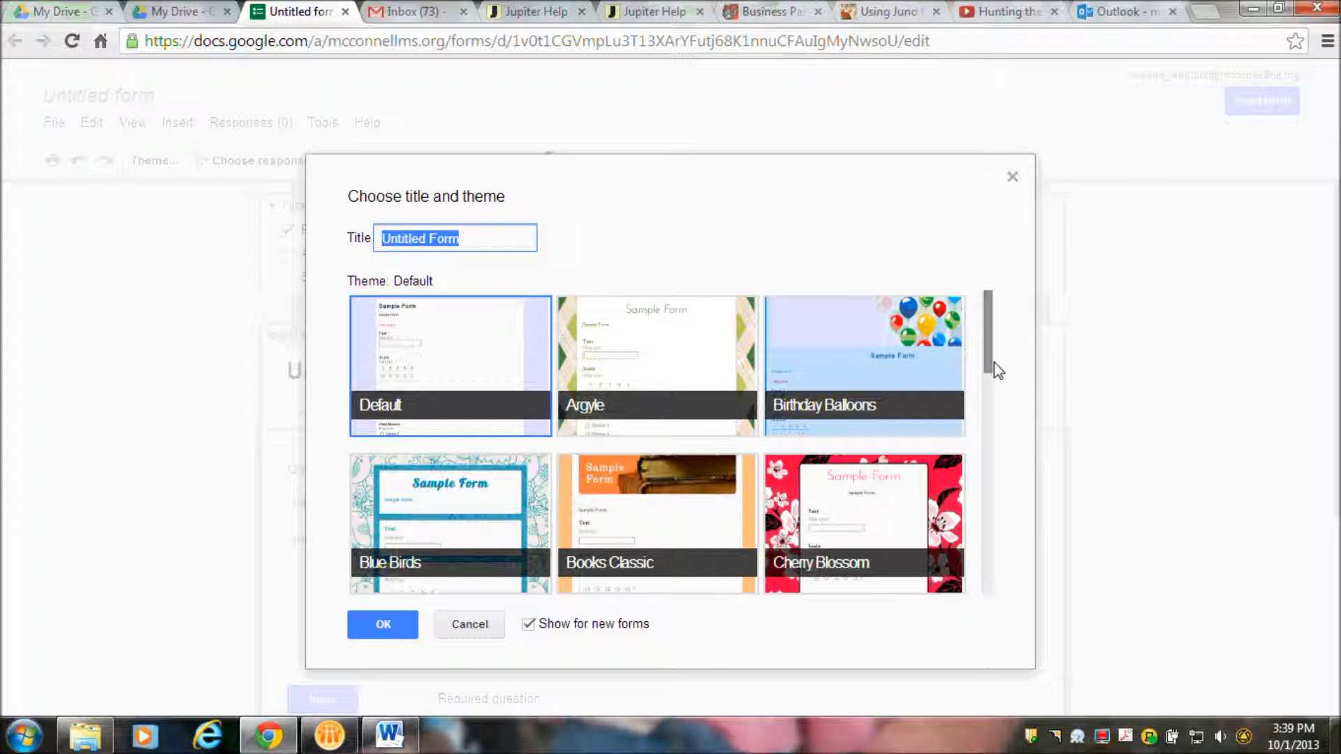
pyautogui.moveTo(991, 363); pyautogui.dragTo(1005, 449)
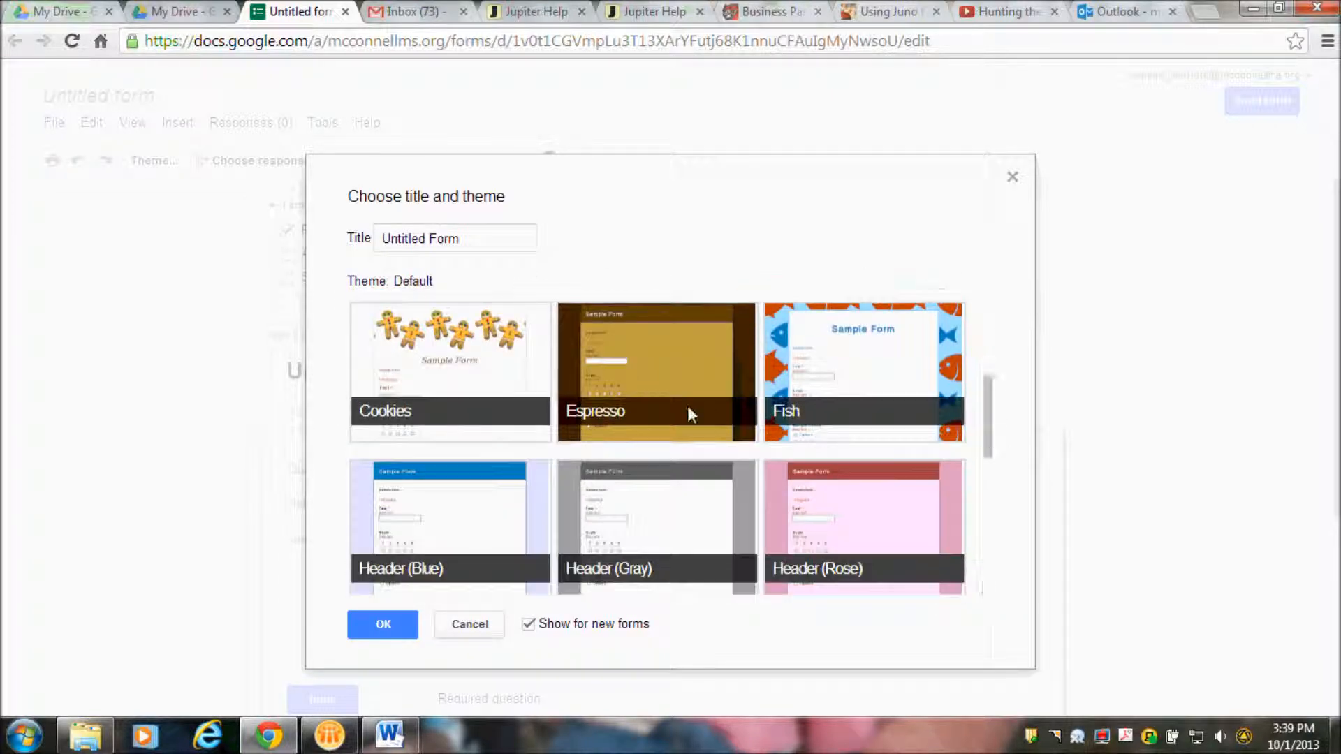
pyautogui.click(687, 405)
pyautogui.doubleClick(687, 407)
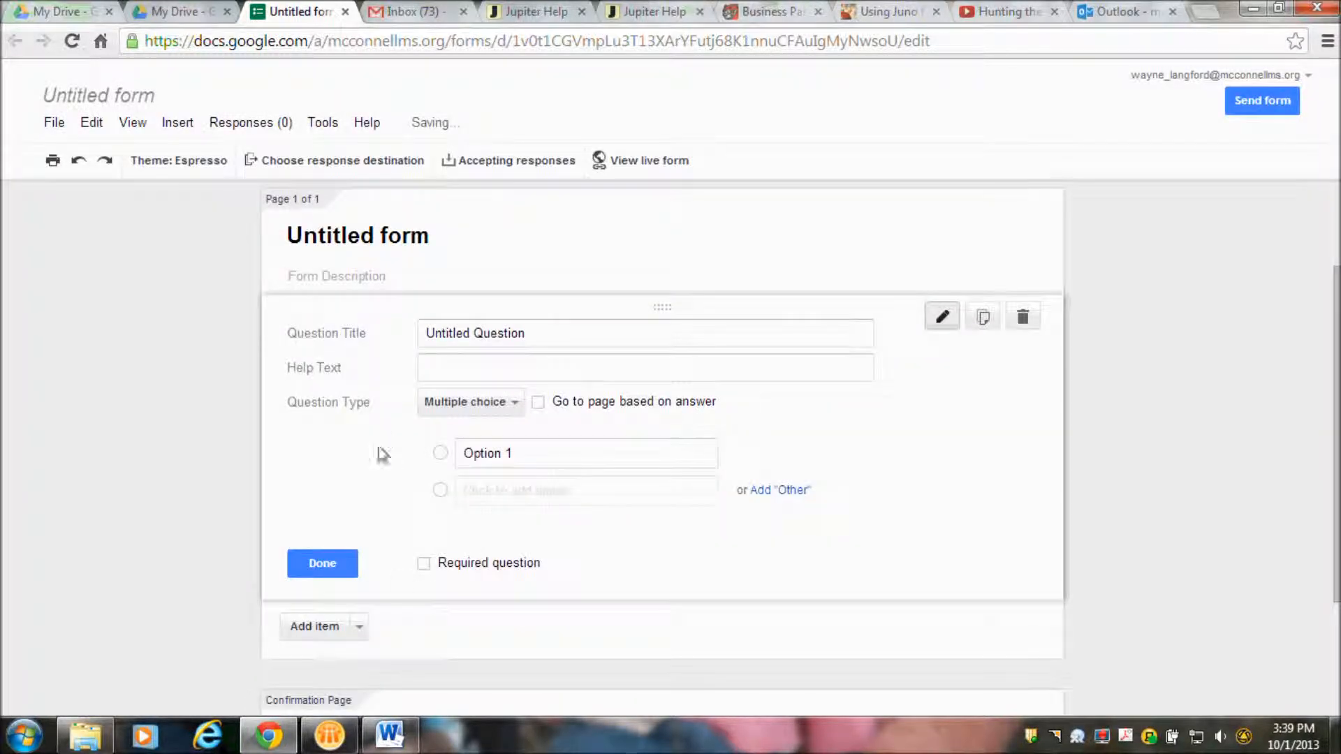
# Rename the untitled form as "Demo Informal Assessment".
pyautogui.click(133, 104)
pyautogui.write('Demo')
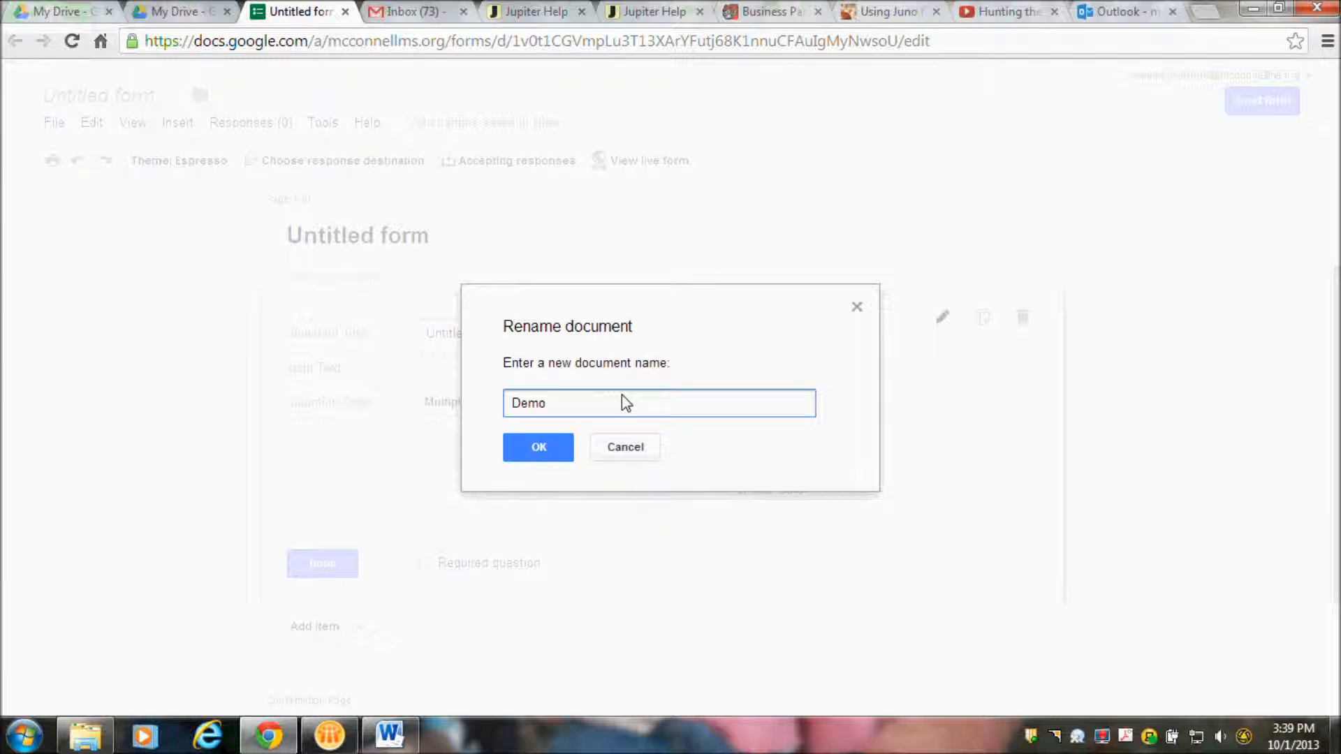
pyautogui.write(' Informal Assessment')
pyautogui.click(560, 452)
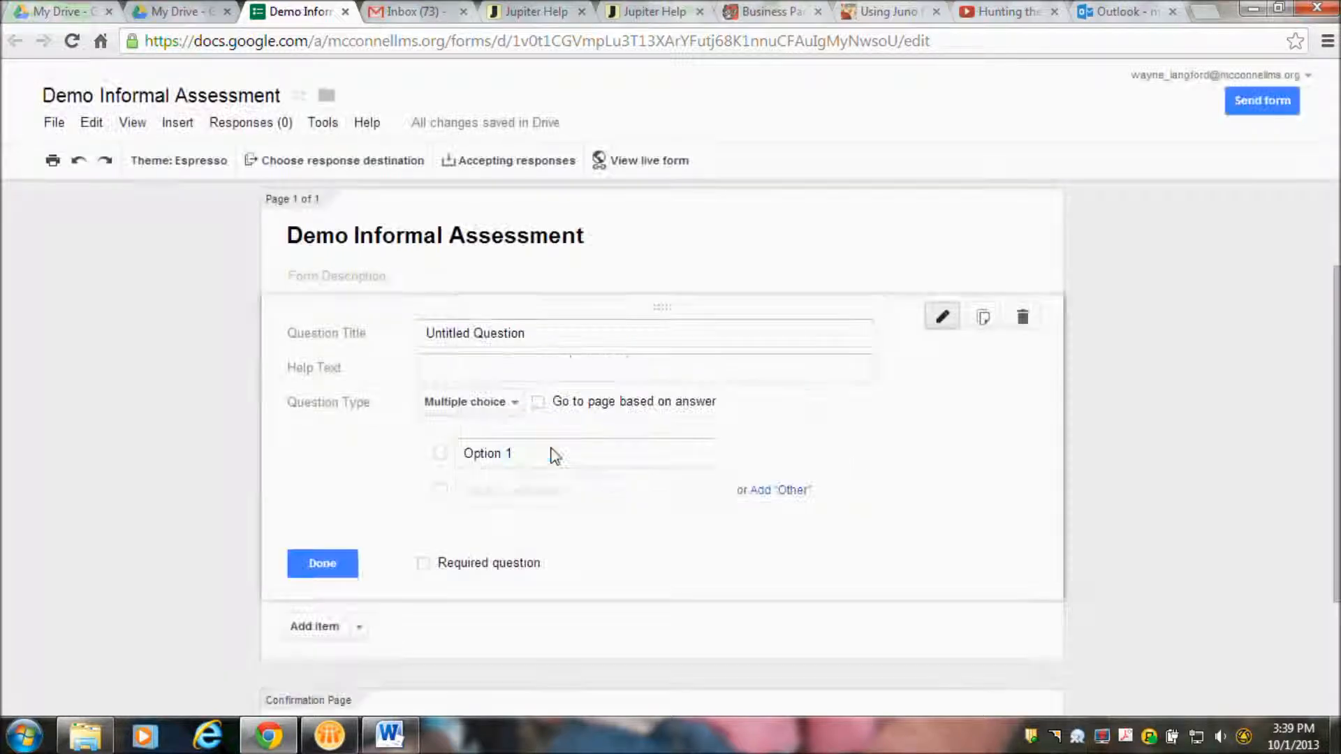
pyautogui.doubleClick(507, 338)
pyautogui.click(505, 340)
pyautogui.moveTo(542, 341); pyautogui.dragTo(394, 333)
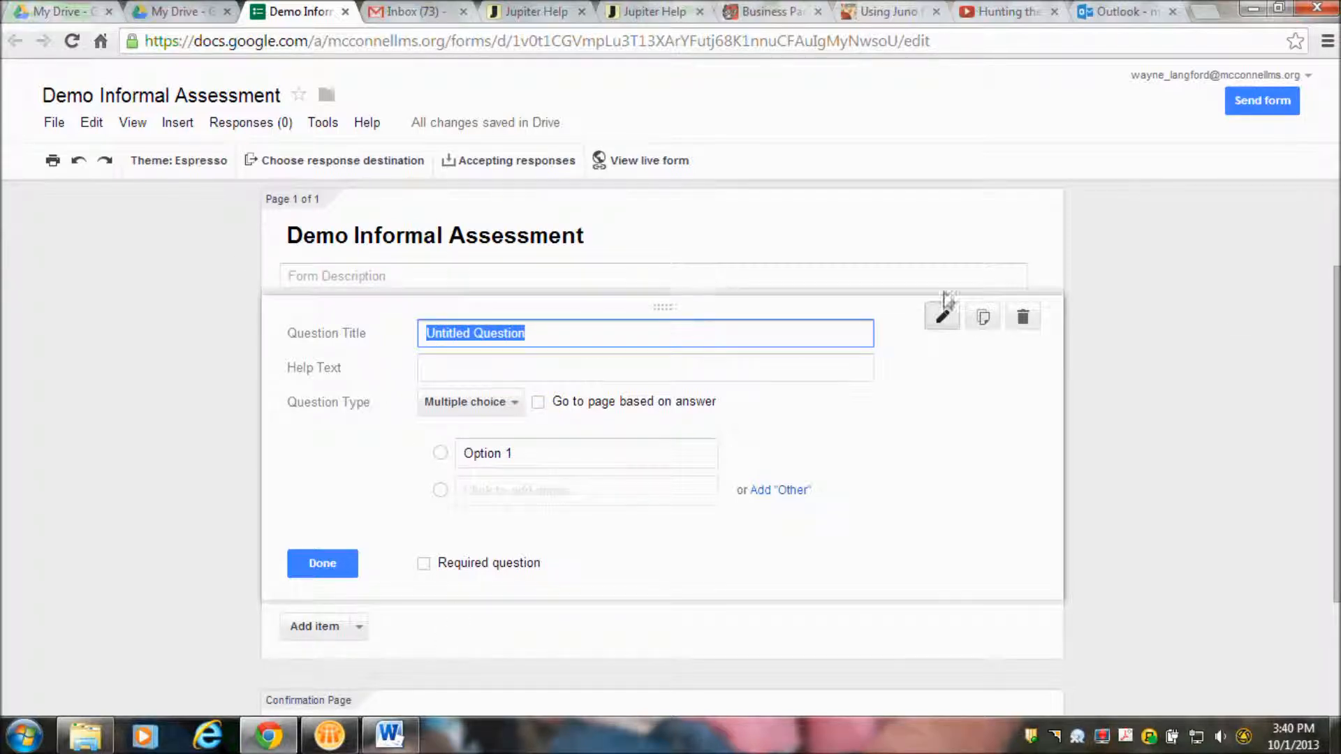
pyautogui.moveTo(1339, 287); pyautogui.dragTo(1338, 285)
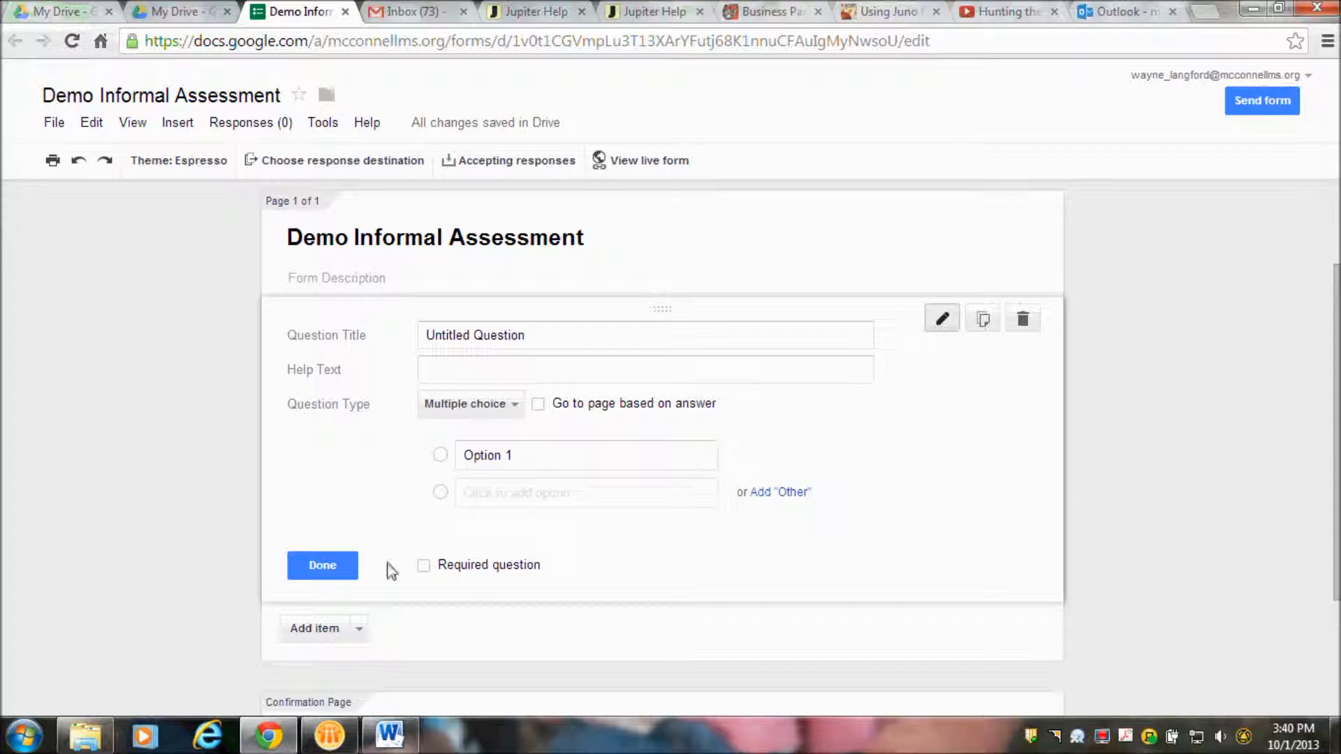
# Switch to Assessment.docx in Word and copy the question line "Which of the following is an element?".
pyautogui.click(386, 730)
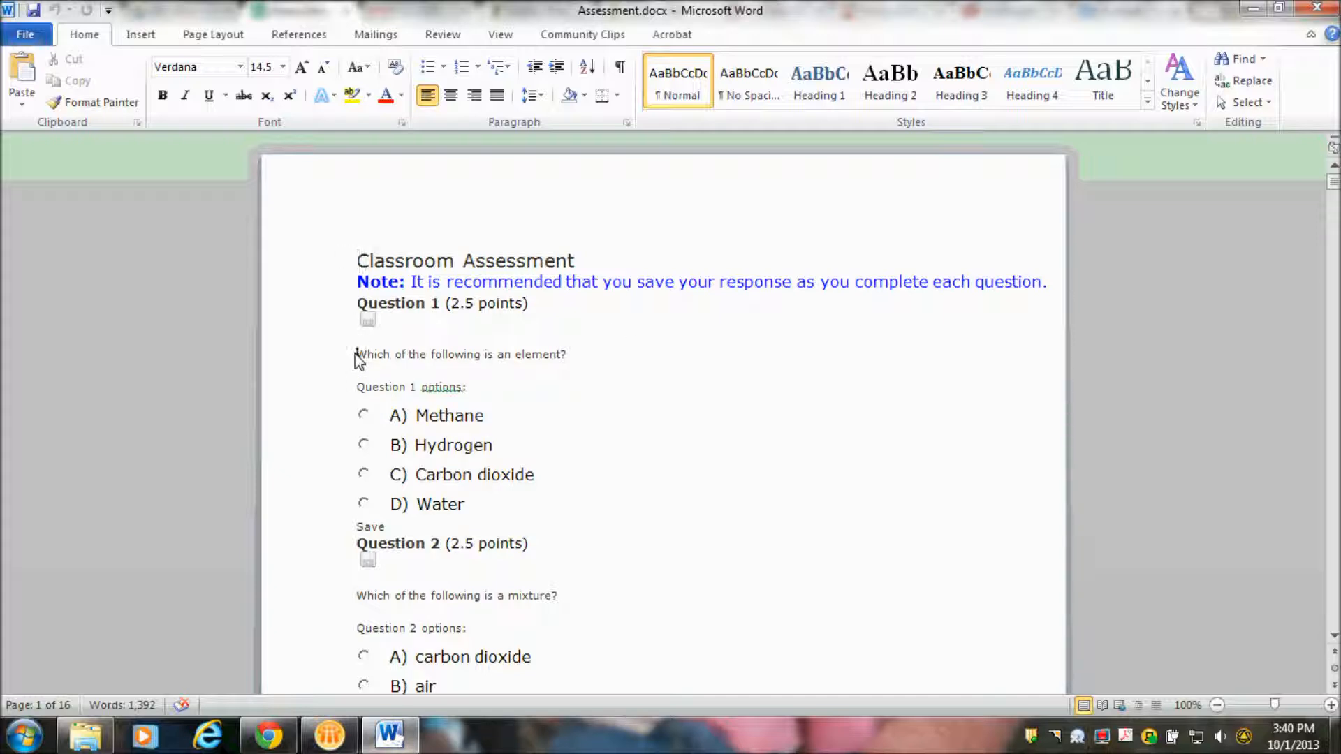
pyautogui.tripleClick(376, 363)
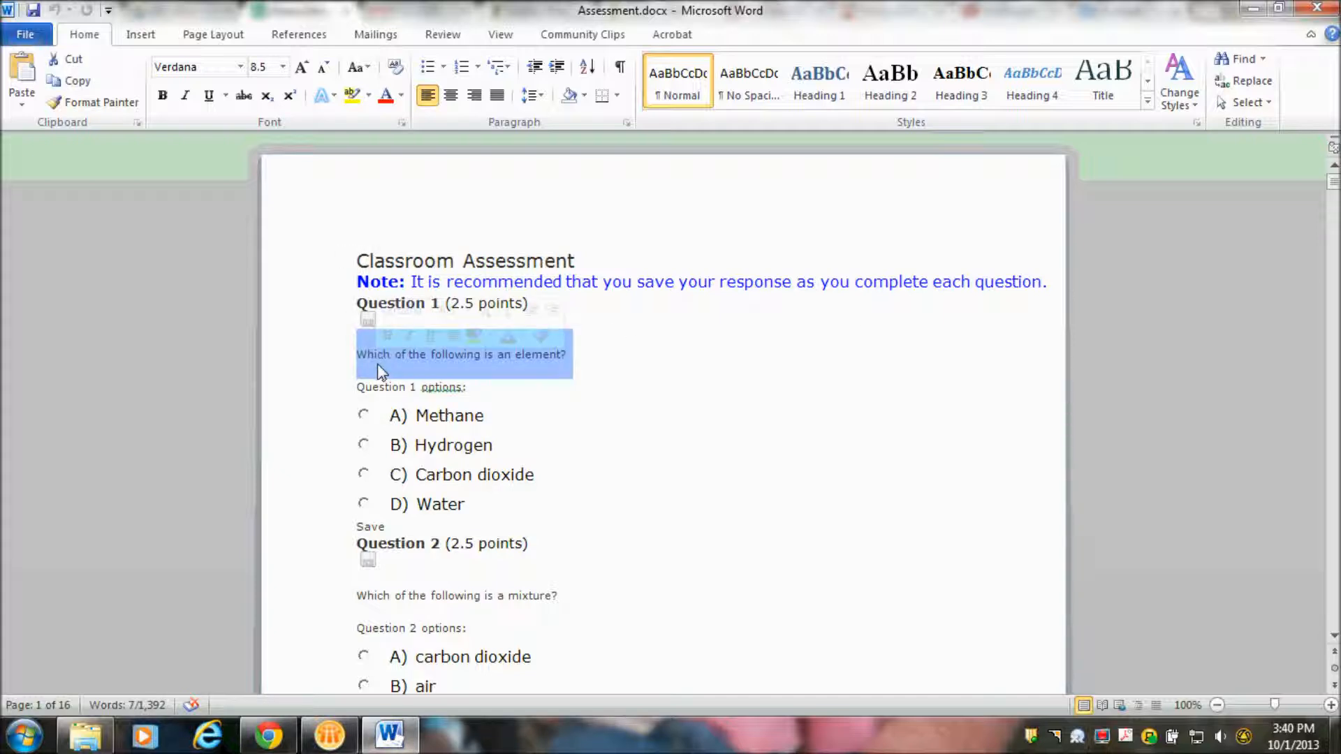
pyautogui.rightClick(378, 363)
pyautogui.click(424, 396)
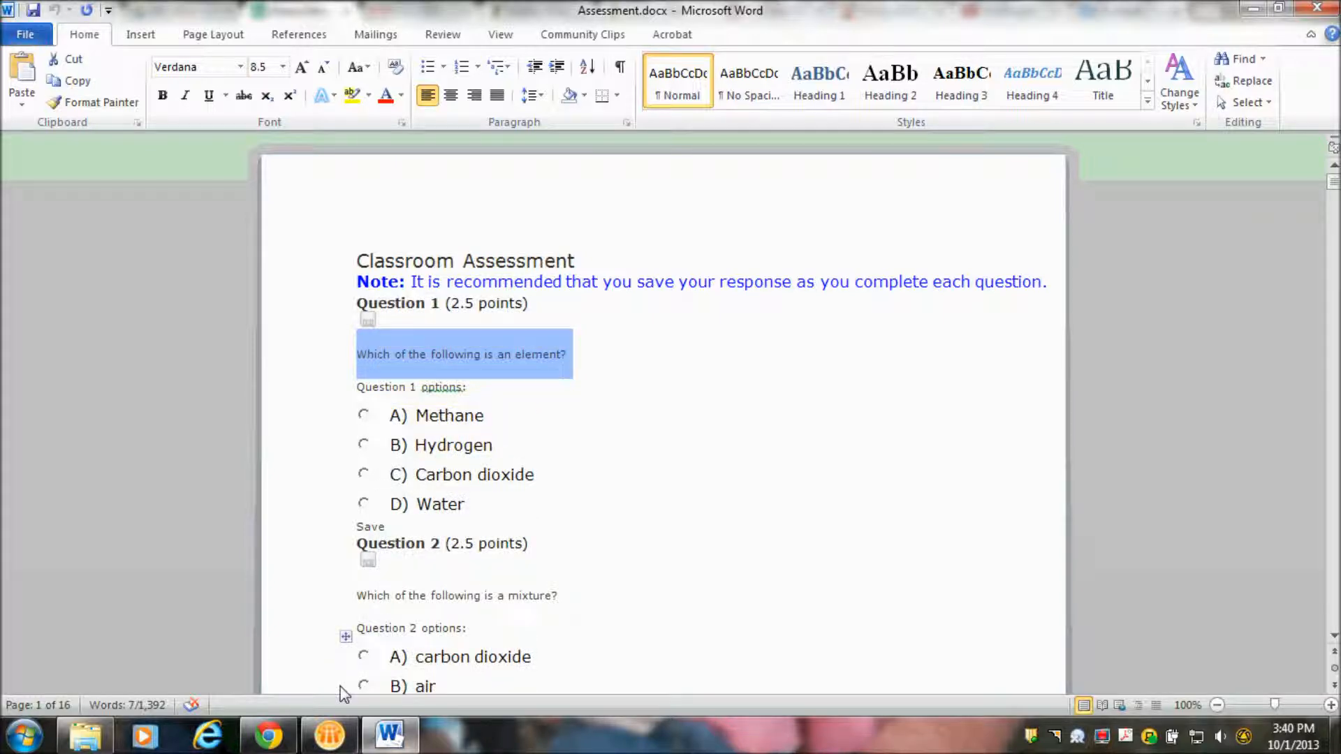
# Return to the form in Chrome and replace the untitled question's title with the copied "Which of the following is an element?".
pyautogui.click(268, 734)
pyautogui.doubleClick(494, 345)
pyautogui.doubleClick(494, 347)
pyautogui.moveTo(527, 347); pyautogui.dragTo(362, 353)
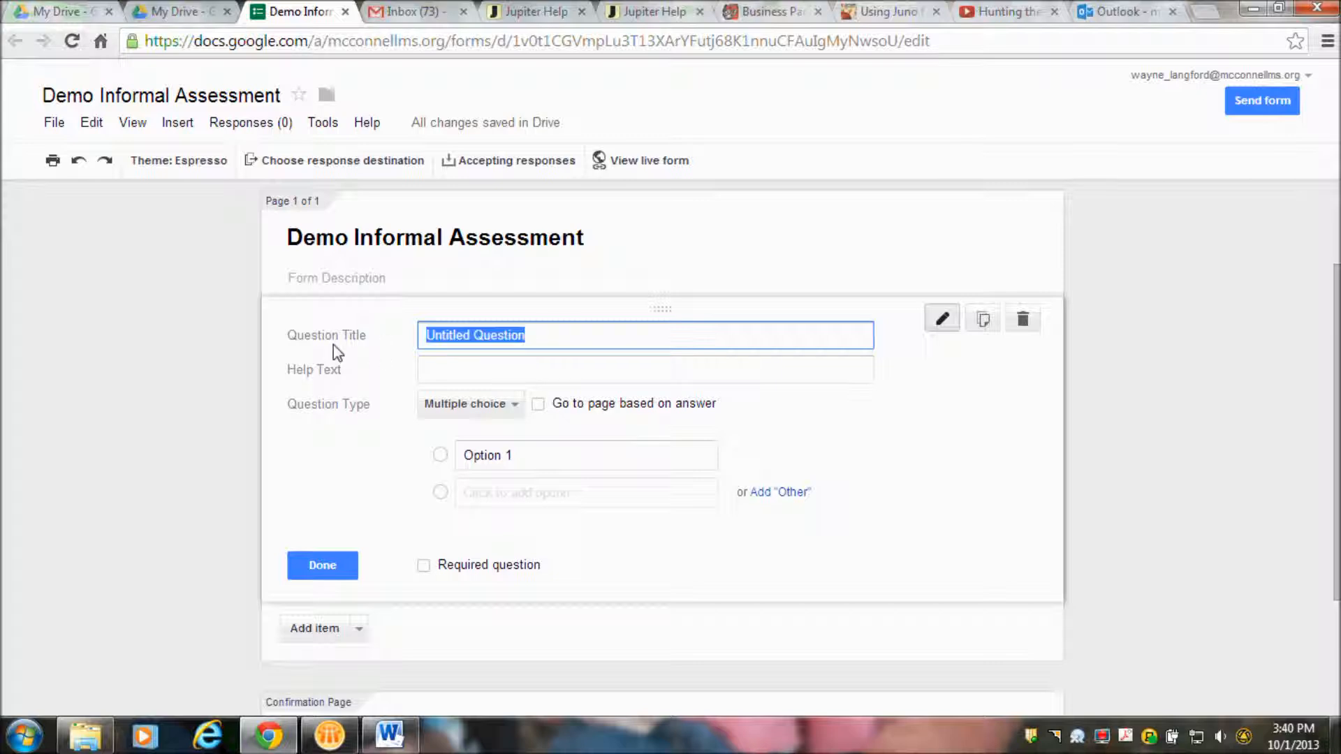
pyautogui.hotkey('ctrl', 'v')
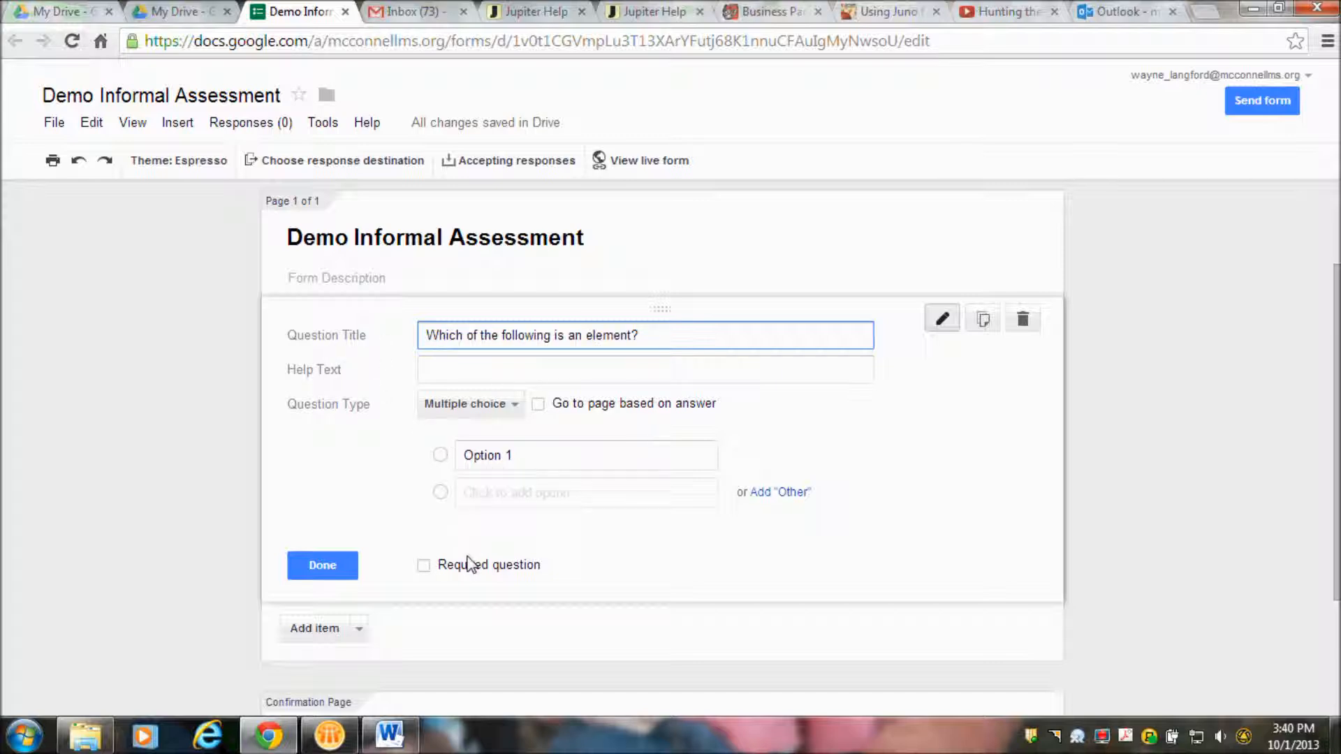
# Fill in the answer options Methane, Hydrogen, Carbon dioxide and Water from the Word document, and make the question required.
pyautogui.click(391, 735)
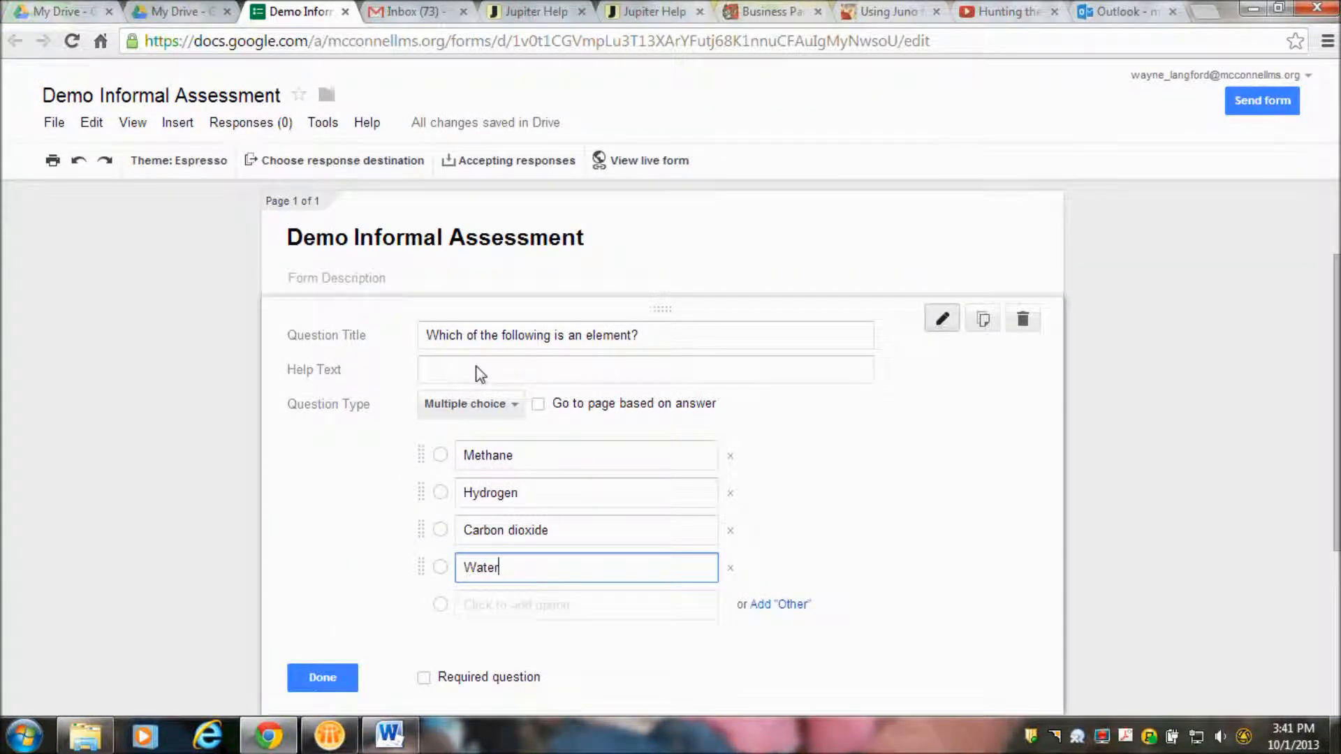
pyautogui.click(479, 373)
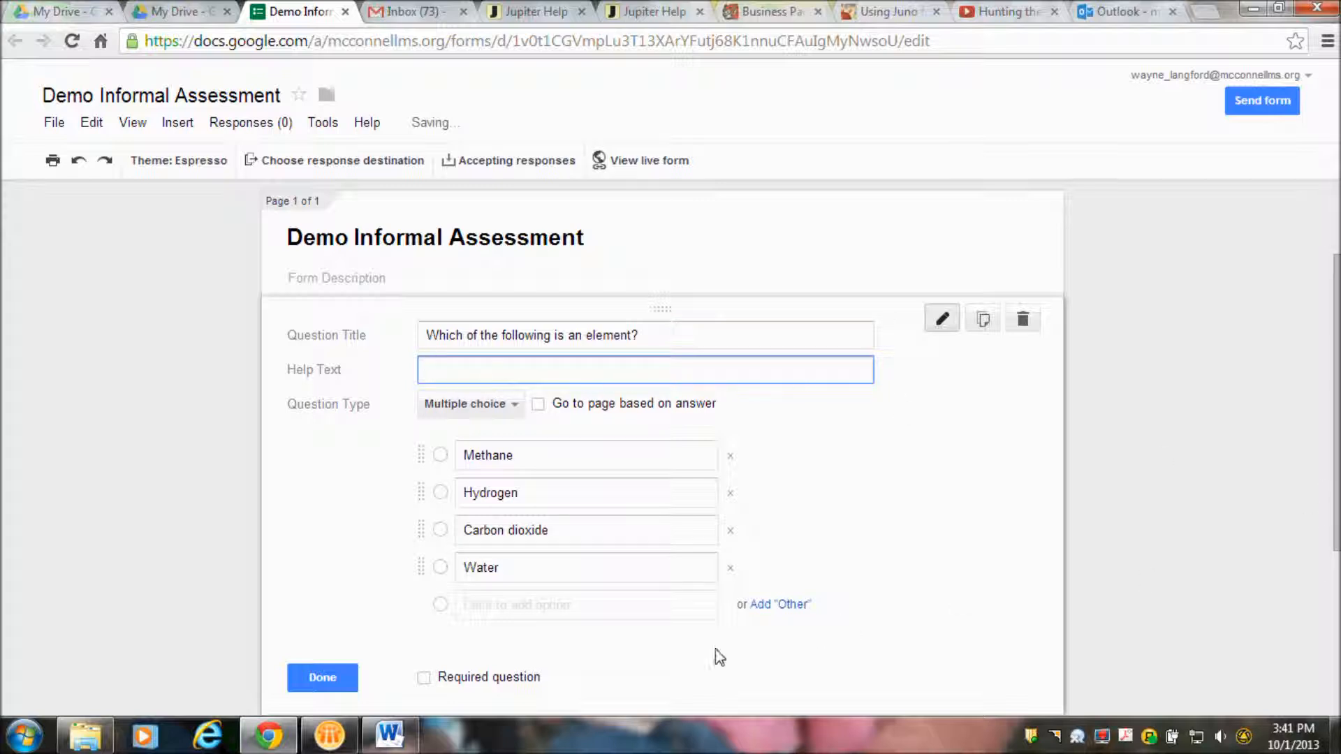
pyautogui.click(424, 678)
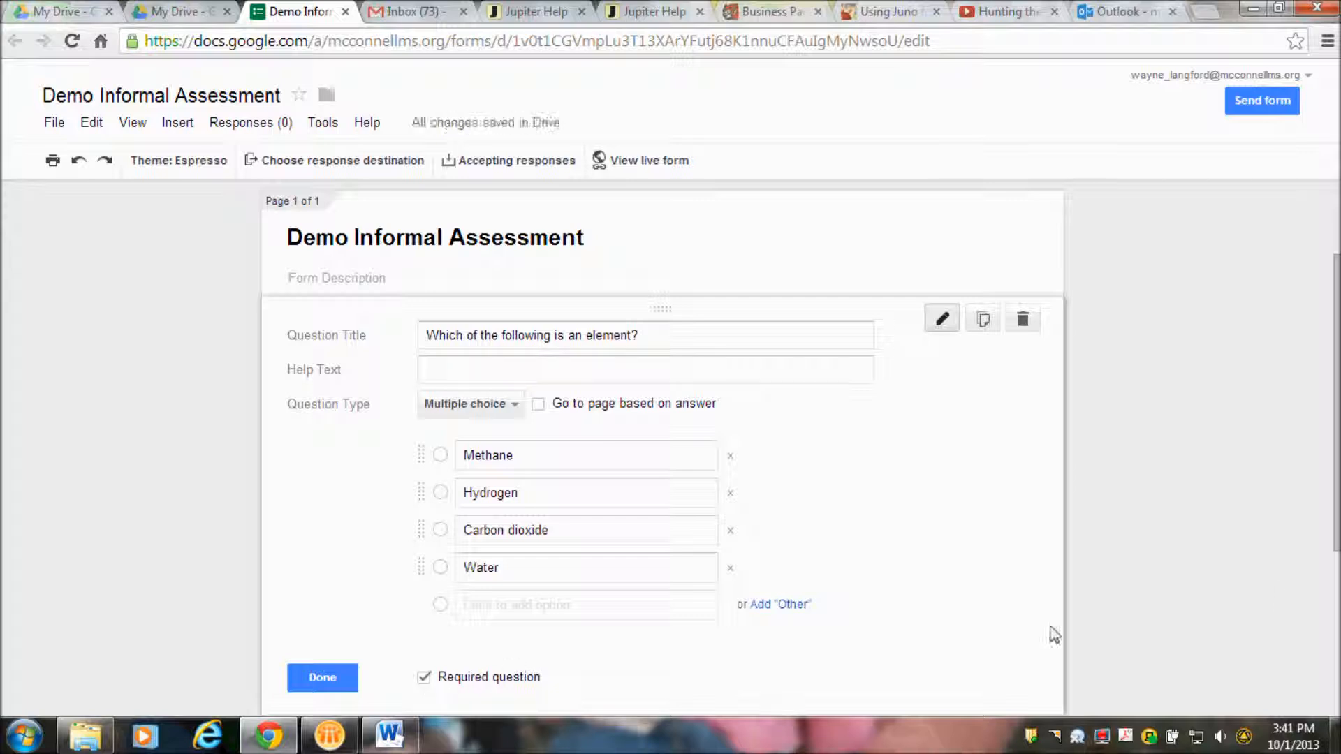
# Enable page branching based on the answer, send Methane to page 1 (Demo Informal Assessment), and finish editing the question.
pyautogui.moveTo(1337, 403); pyautogui.dragTo(1337, 416)
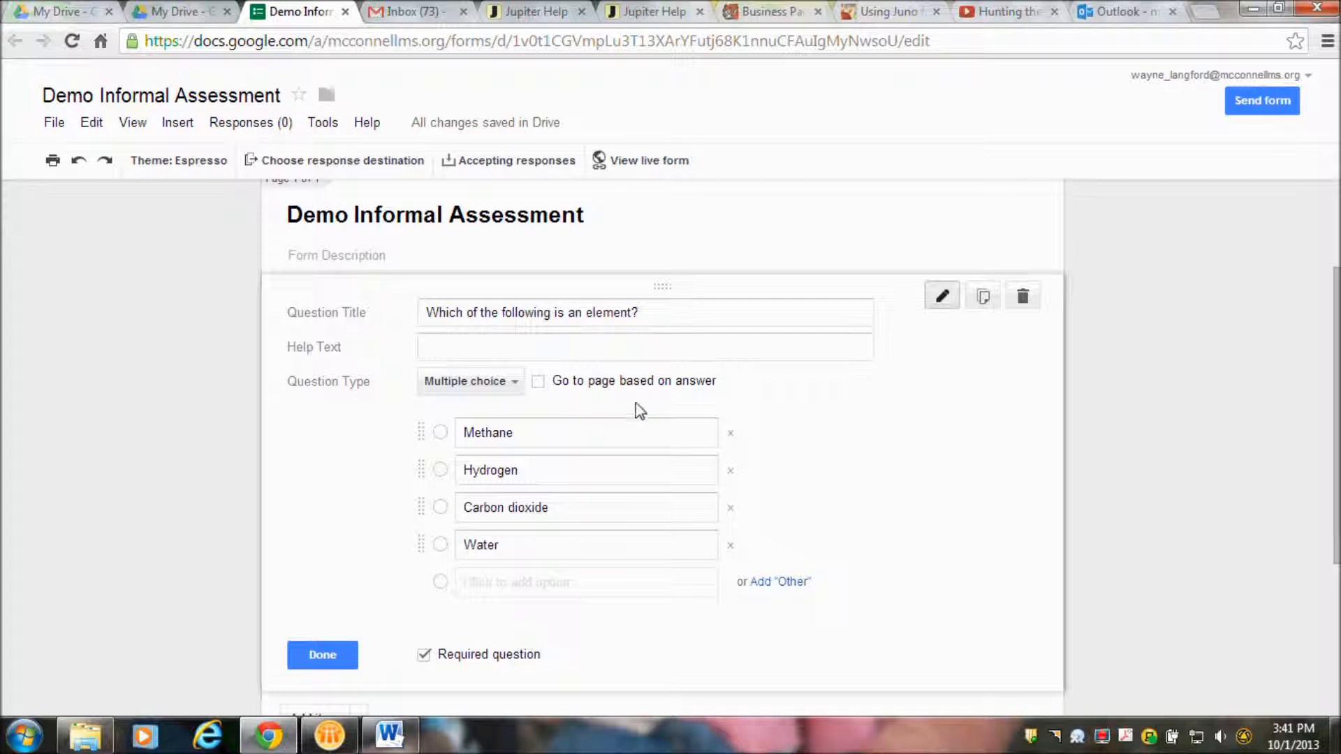
pyautogui.click(557, 381)
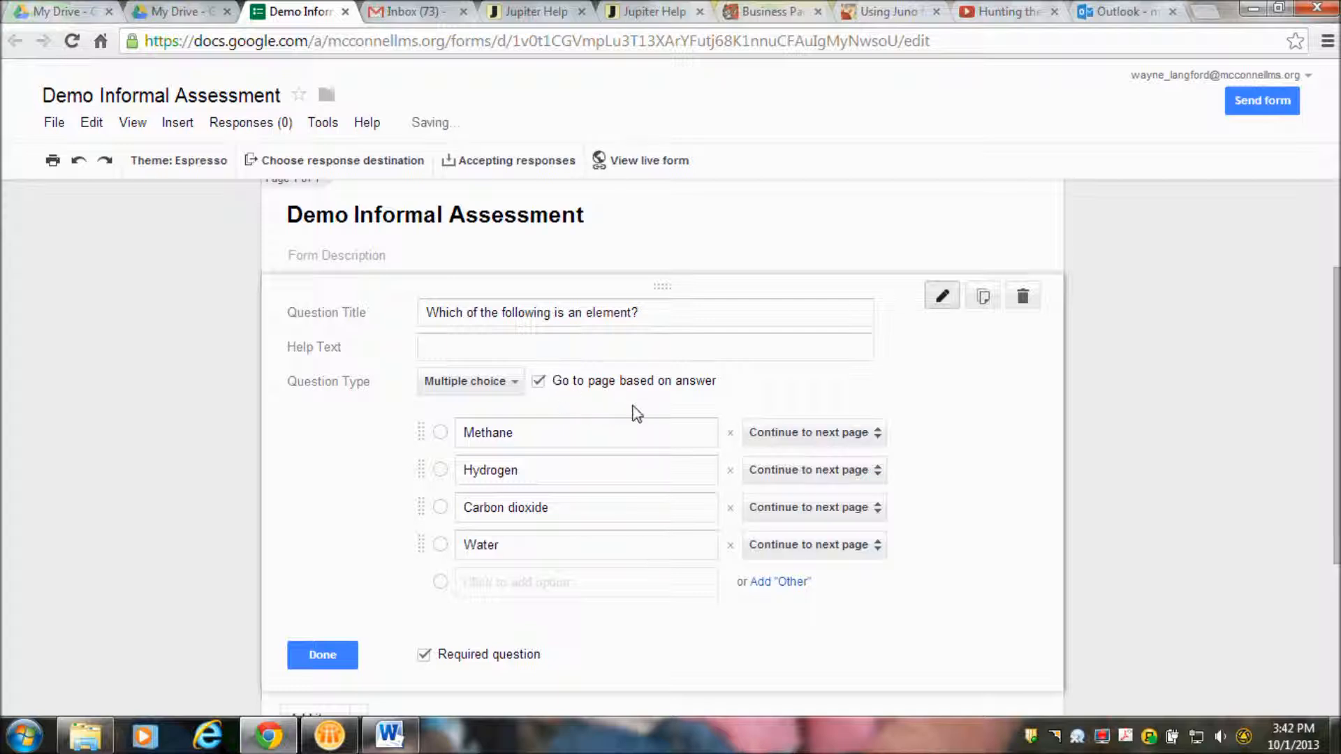
pyautogui.click(810, 470)
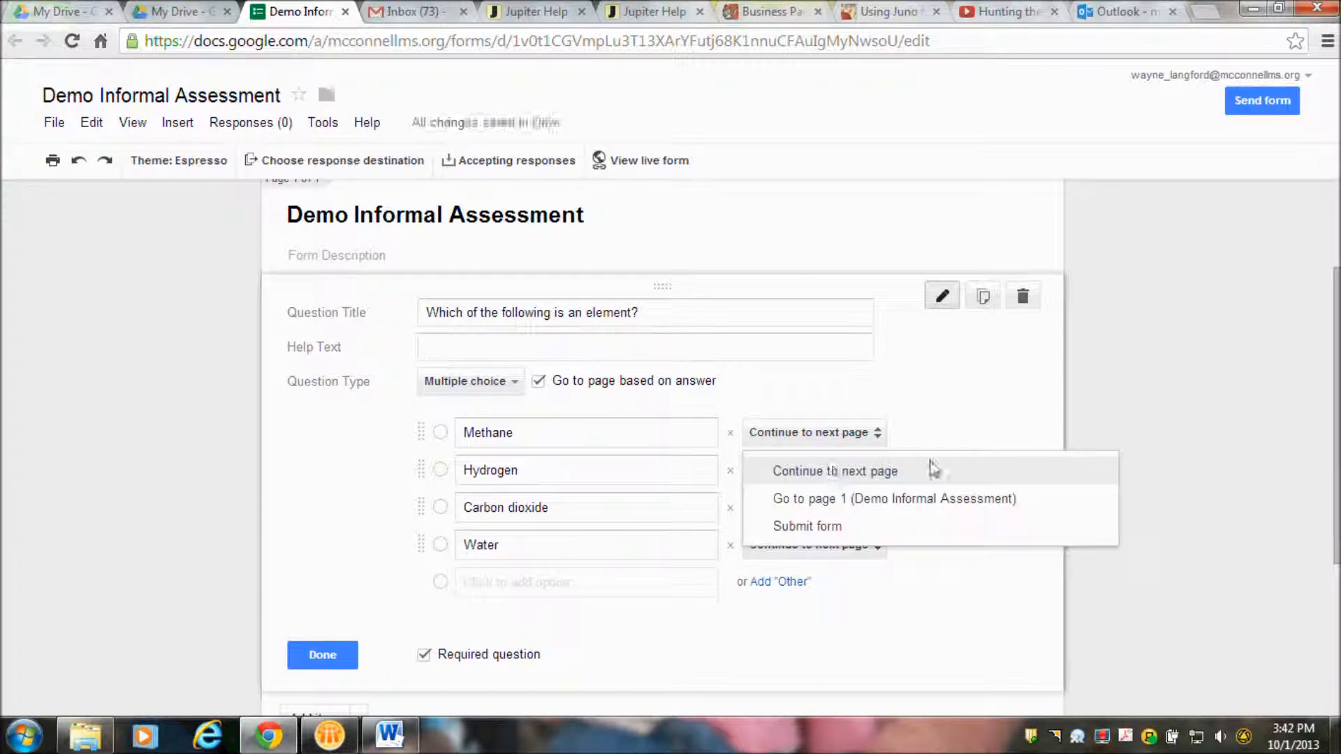
pyautogui.click(852, 438)
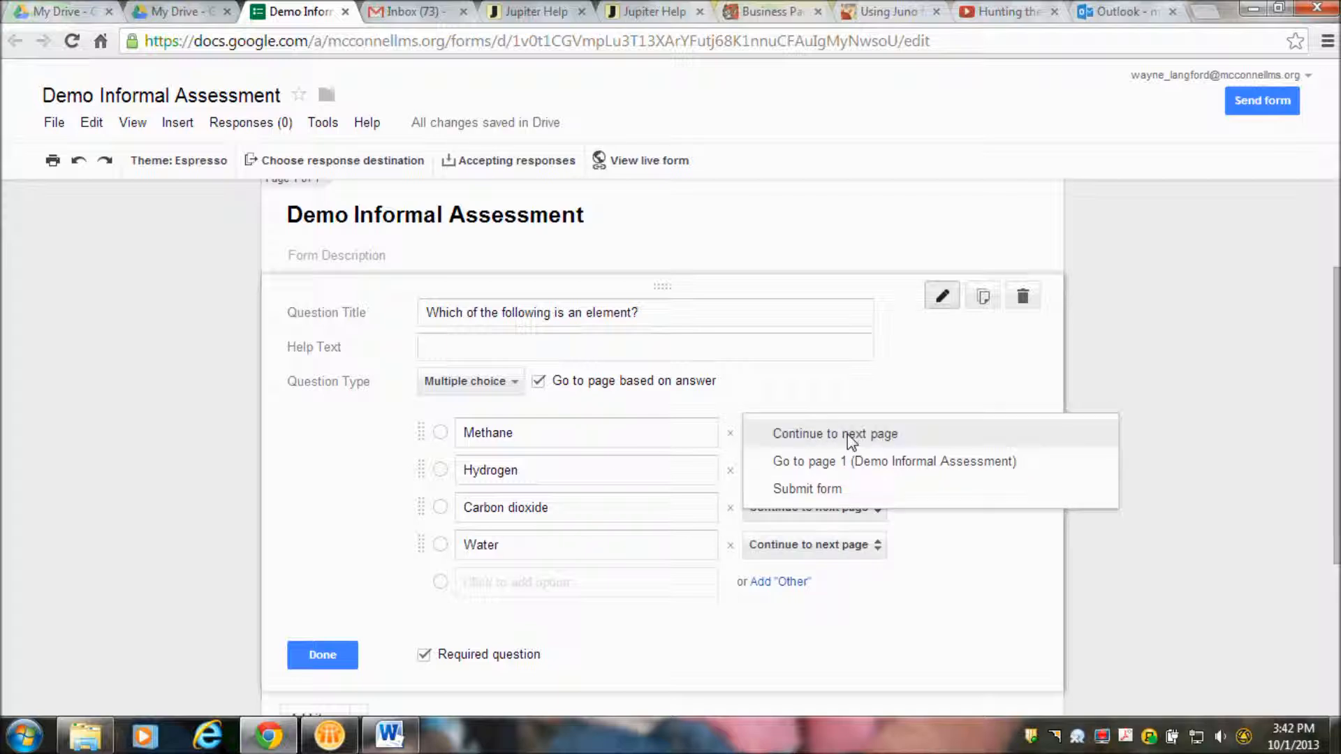
pyautogui.click(843, 461)
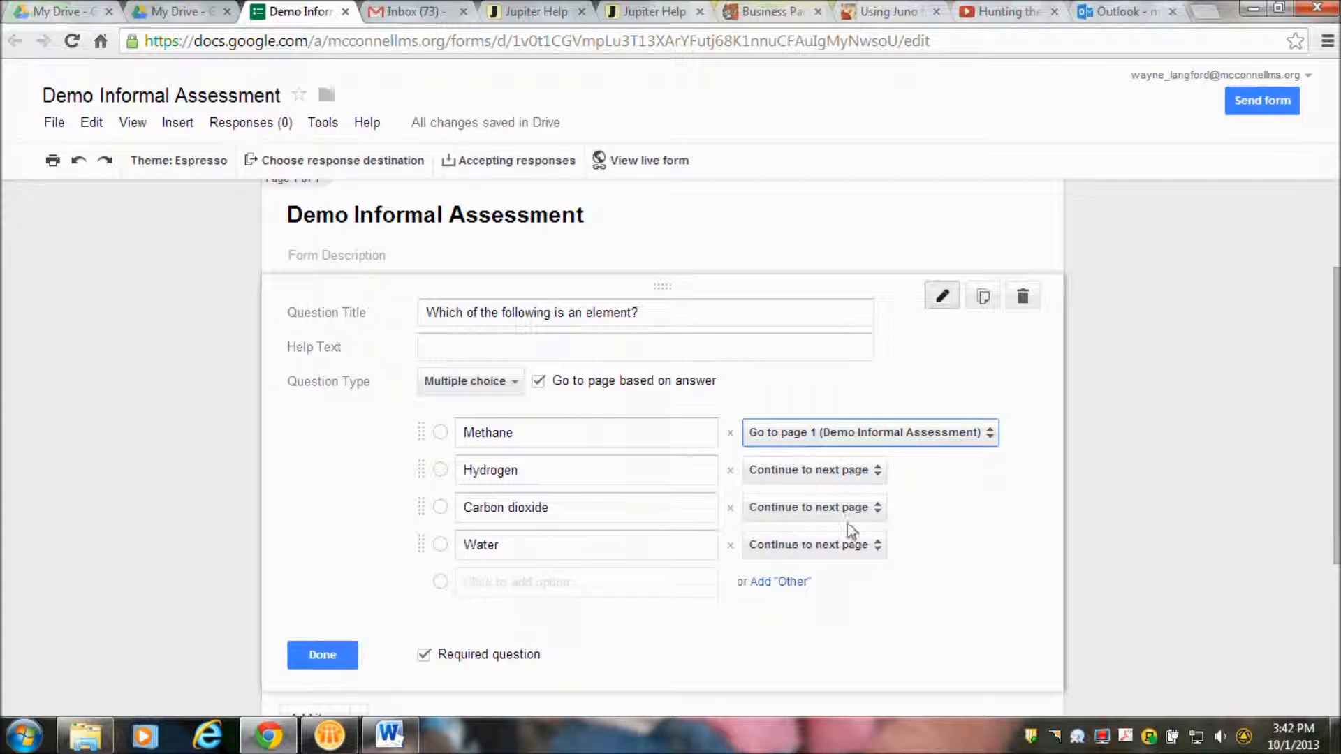
pyautogui.click(326, 660)
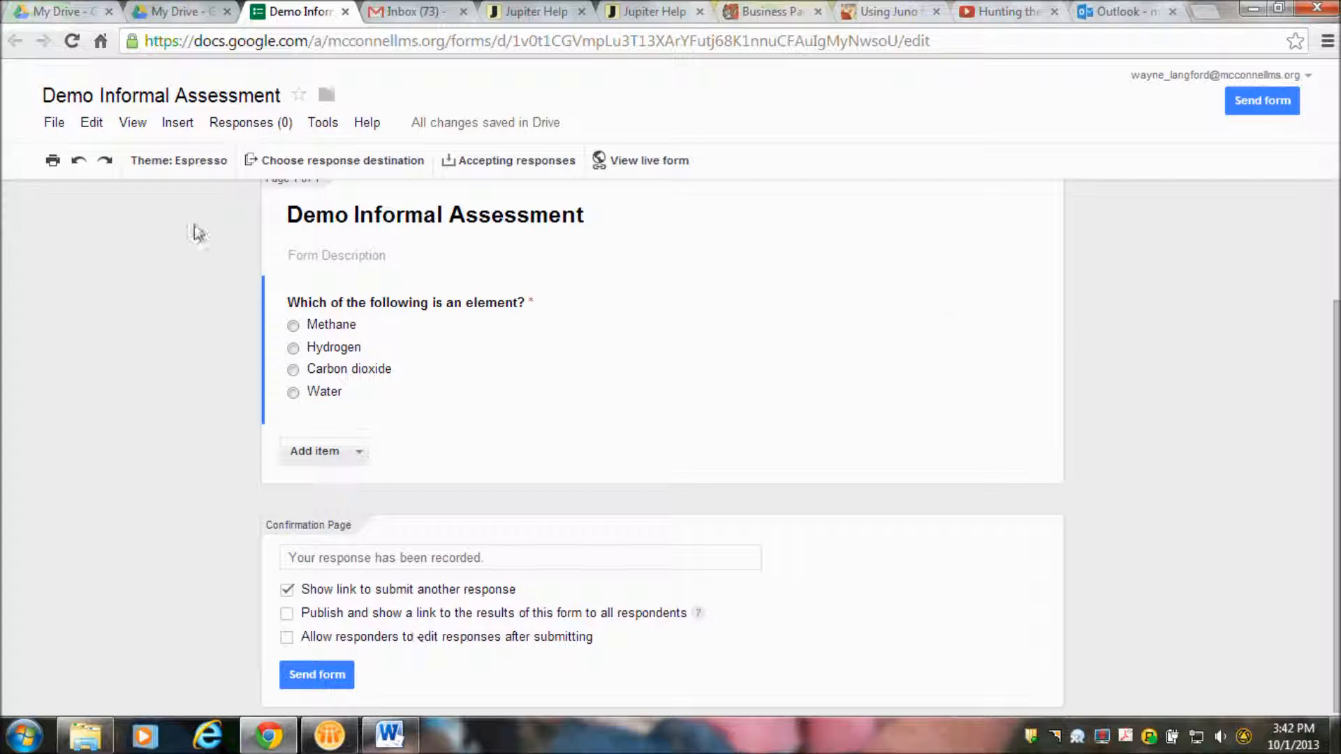
# Insert a page break titled "Wrong Answer" with the description "Please watch this video and try again.".
pyautogui.click(178, 124)
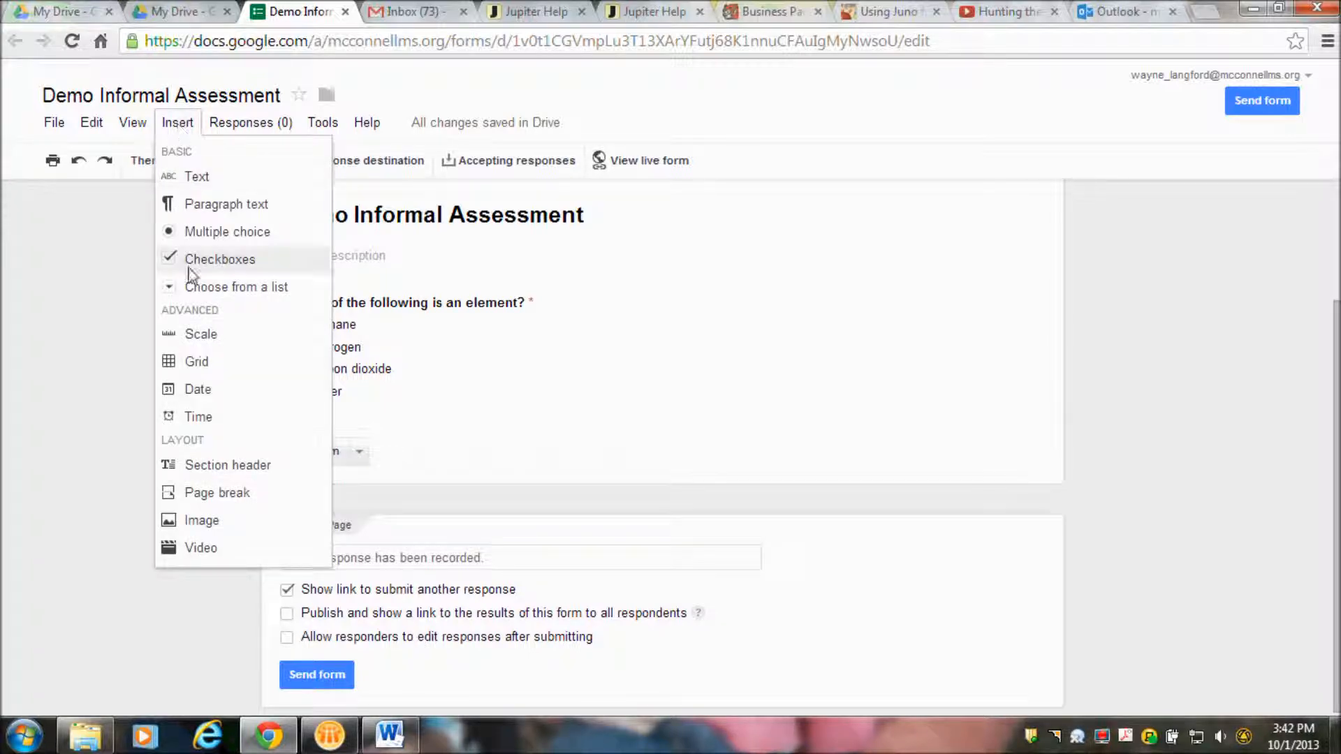
pyautogui.click(214, 493)
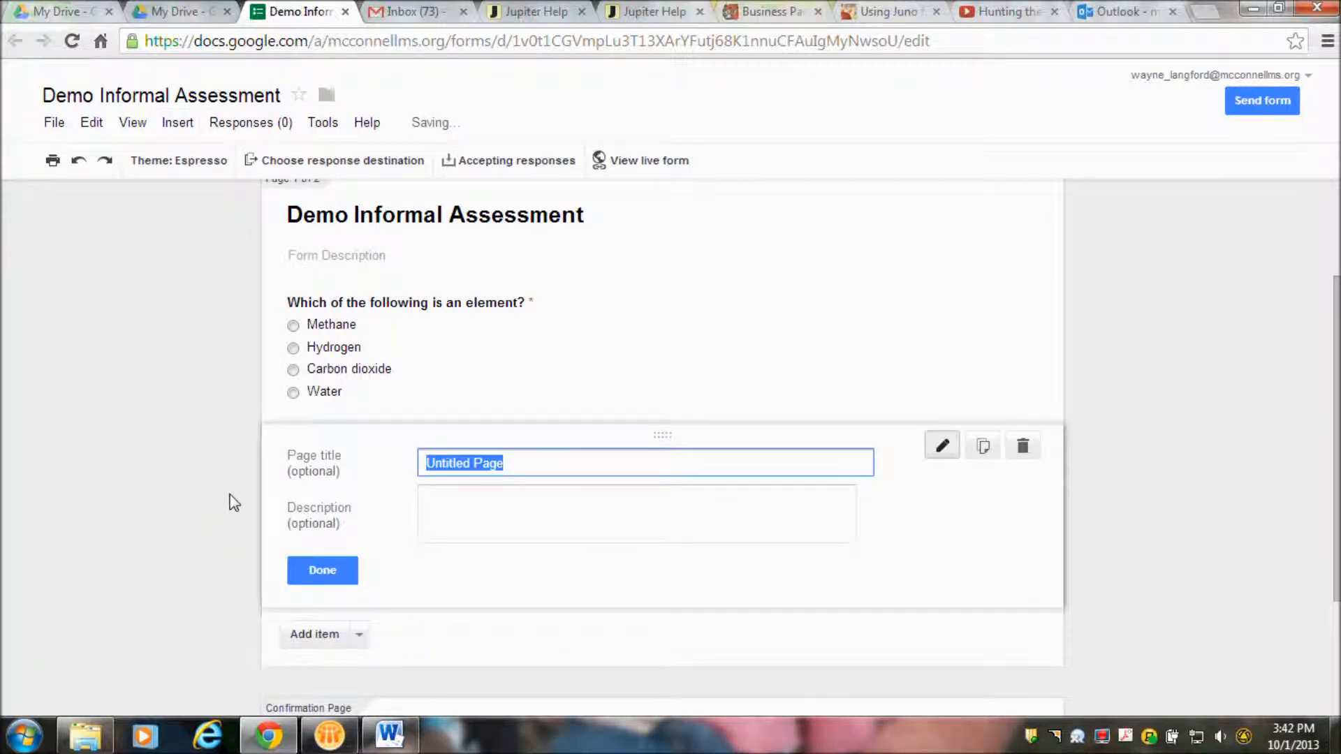
pyautogui.write('W')
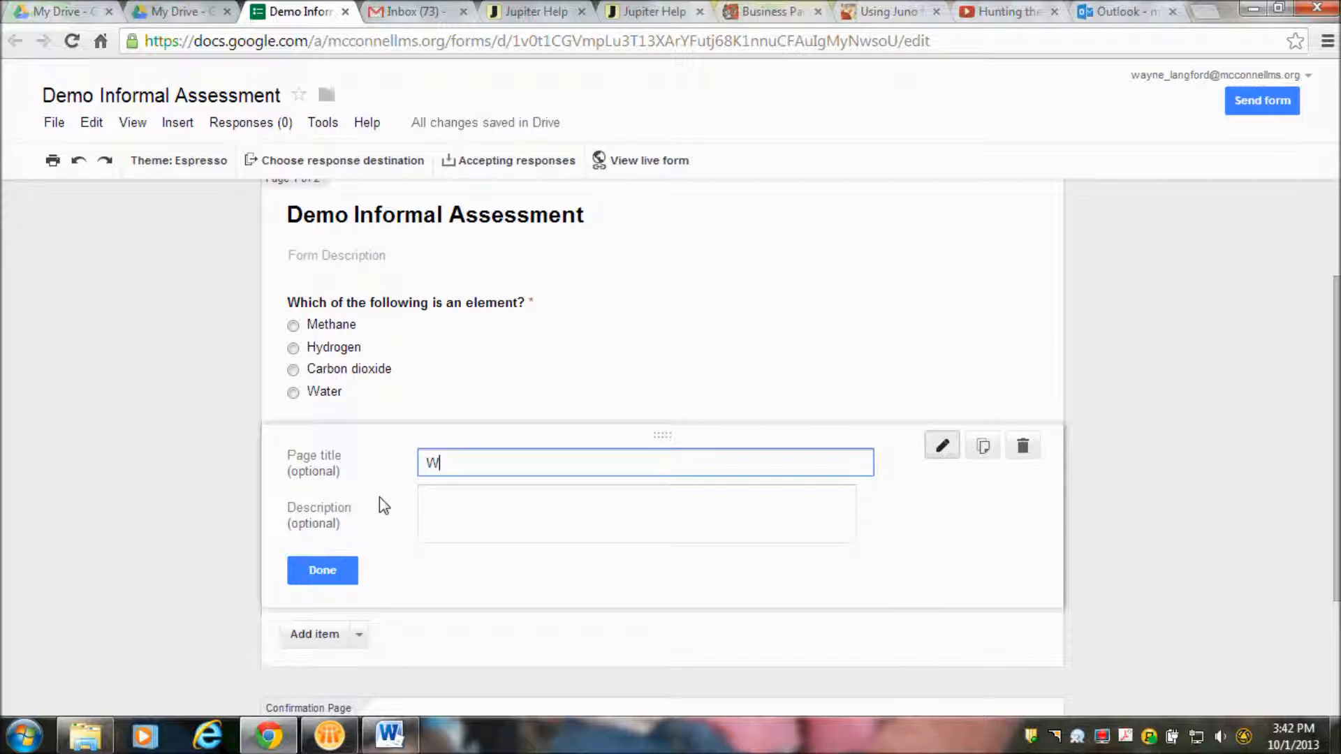
pyautogui.write('rong Answer')
pyautogui.click(482, 525)
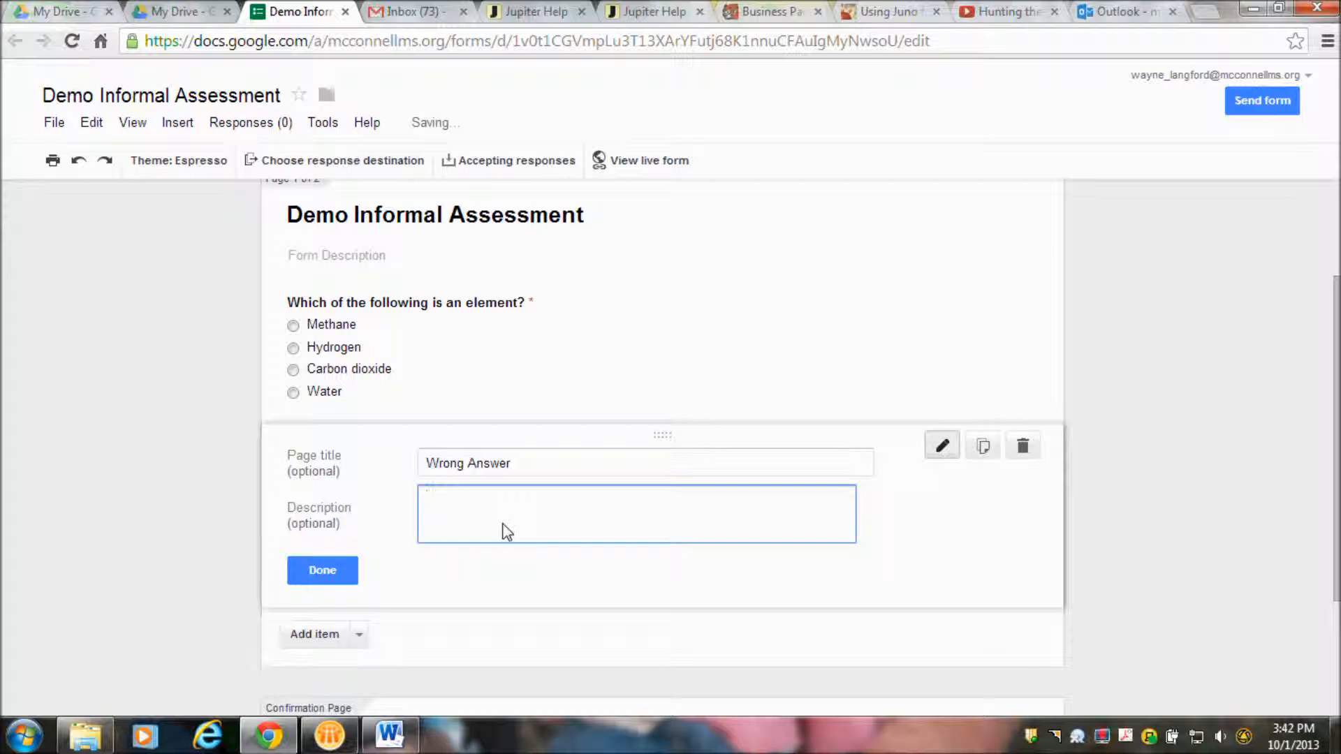
pyautogui.write('Please w')
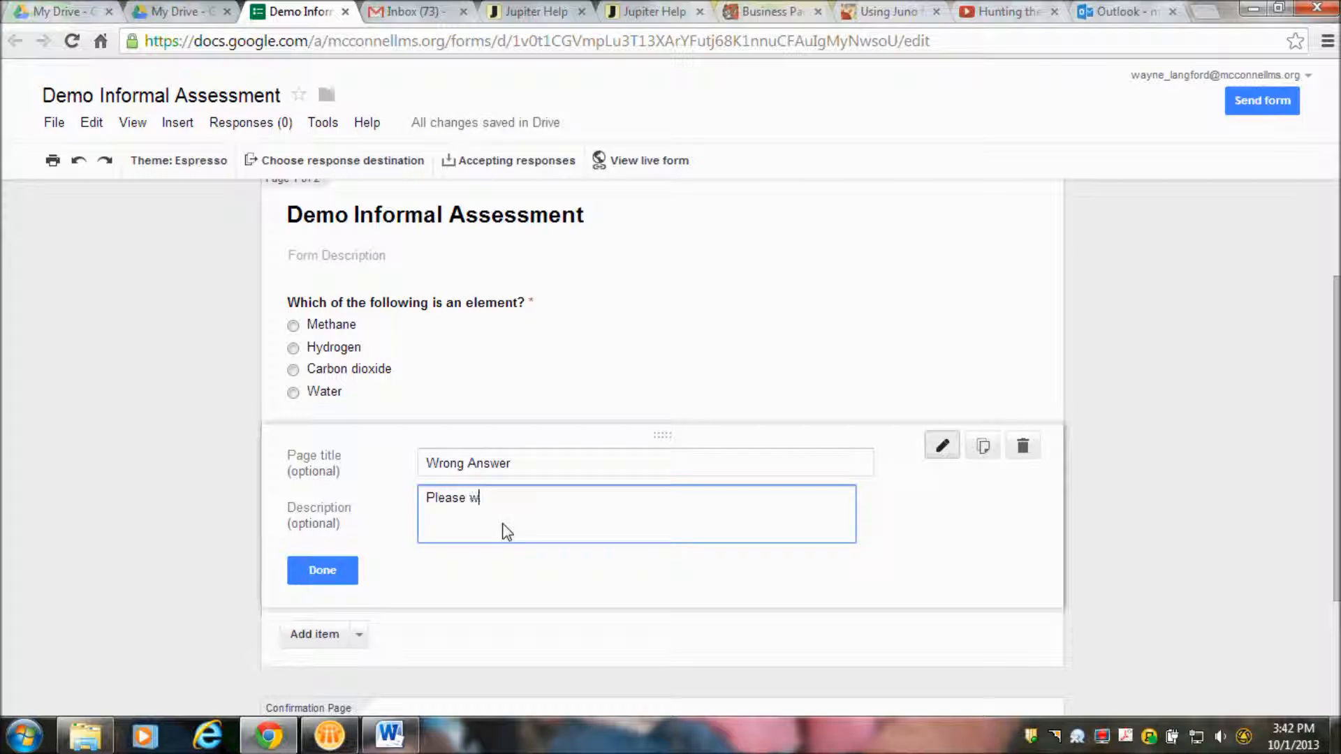
pyautogui.write('atch this video and try again.')
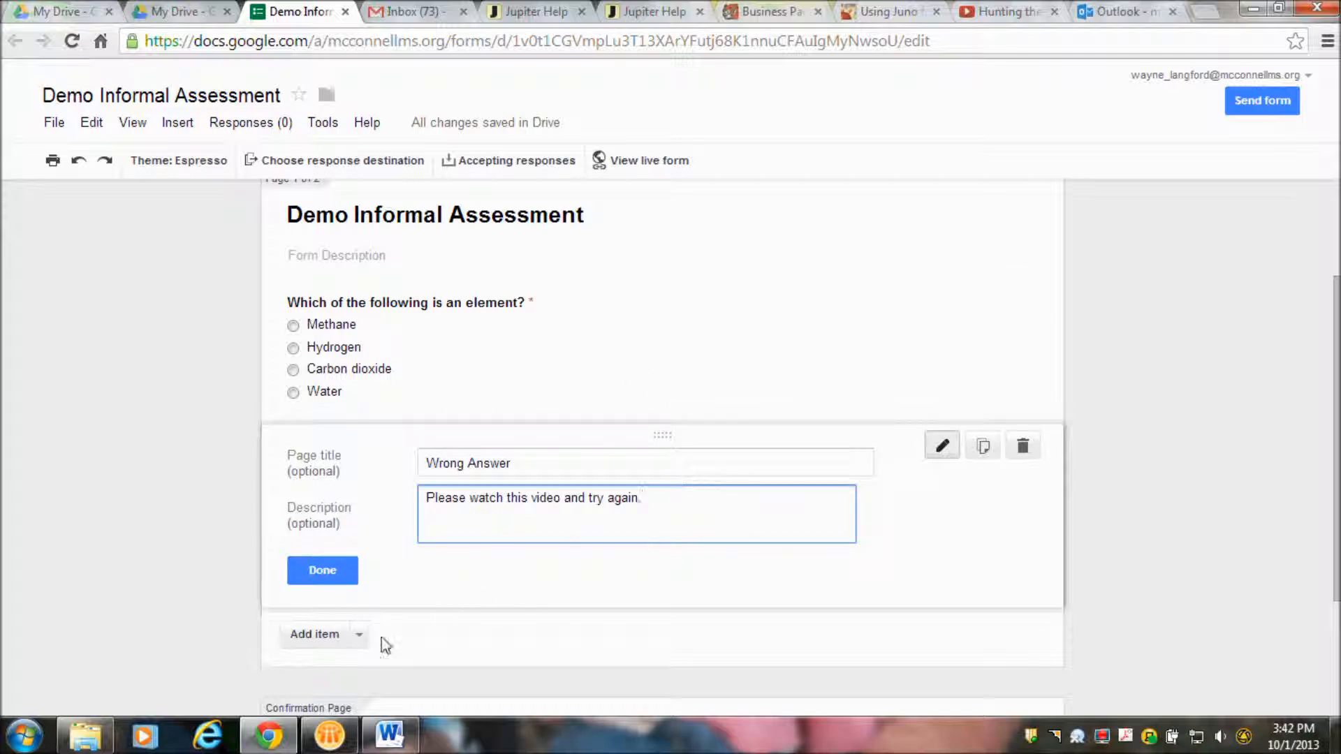
# Start adding a video item to the Wrong Answer page, choosing to insert it by YouTube URL.
pyautogui.click(360, 635)
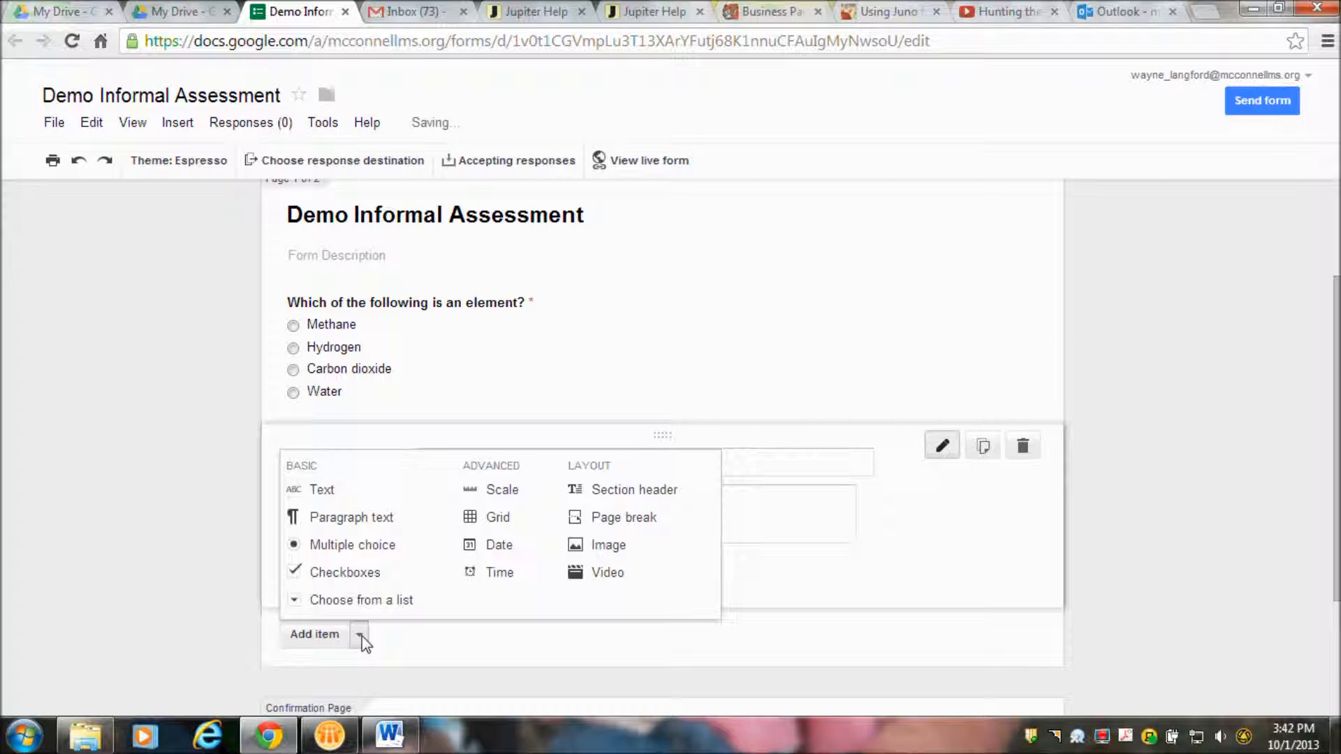
pyautogui.click(599, 572)
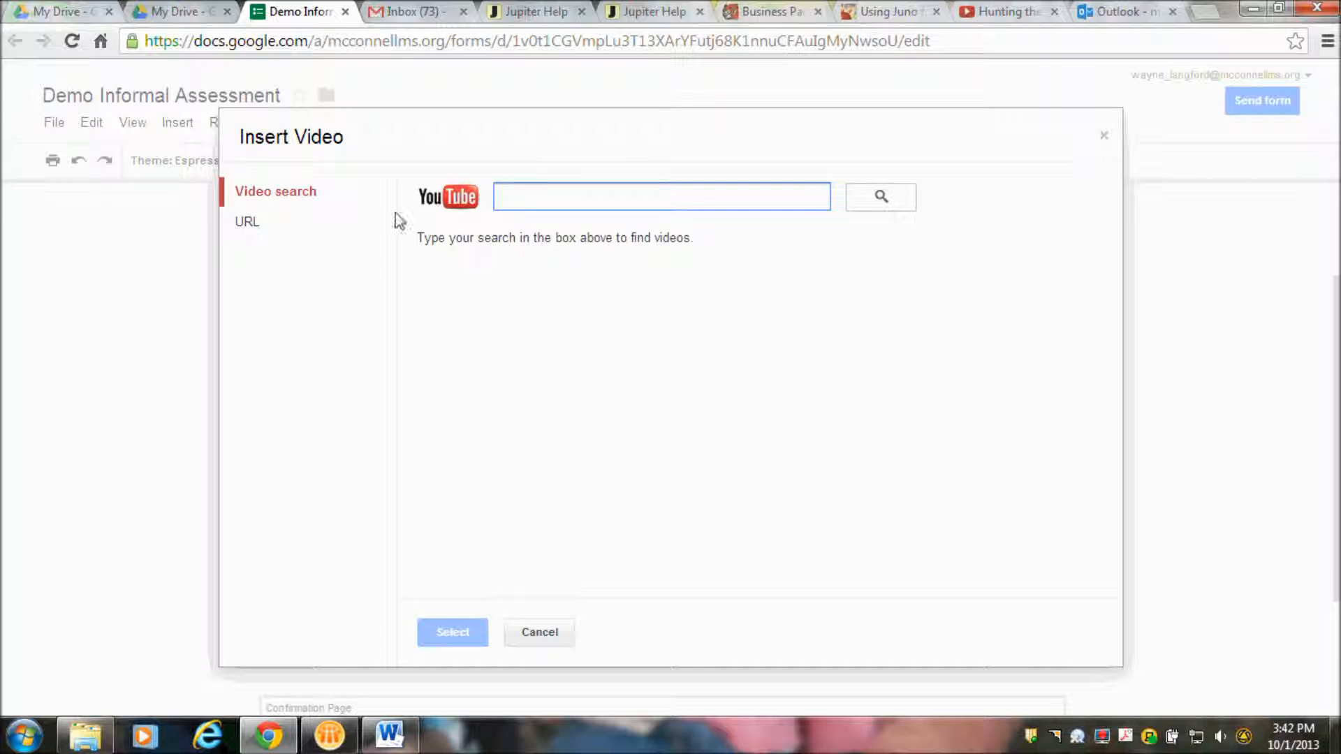
pyautogui.click(257, 222)
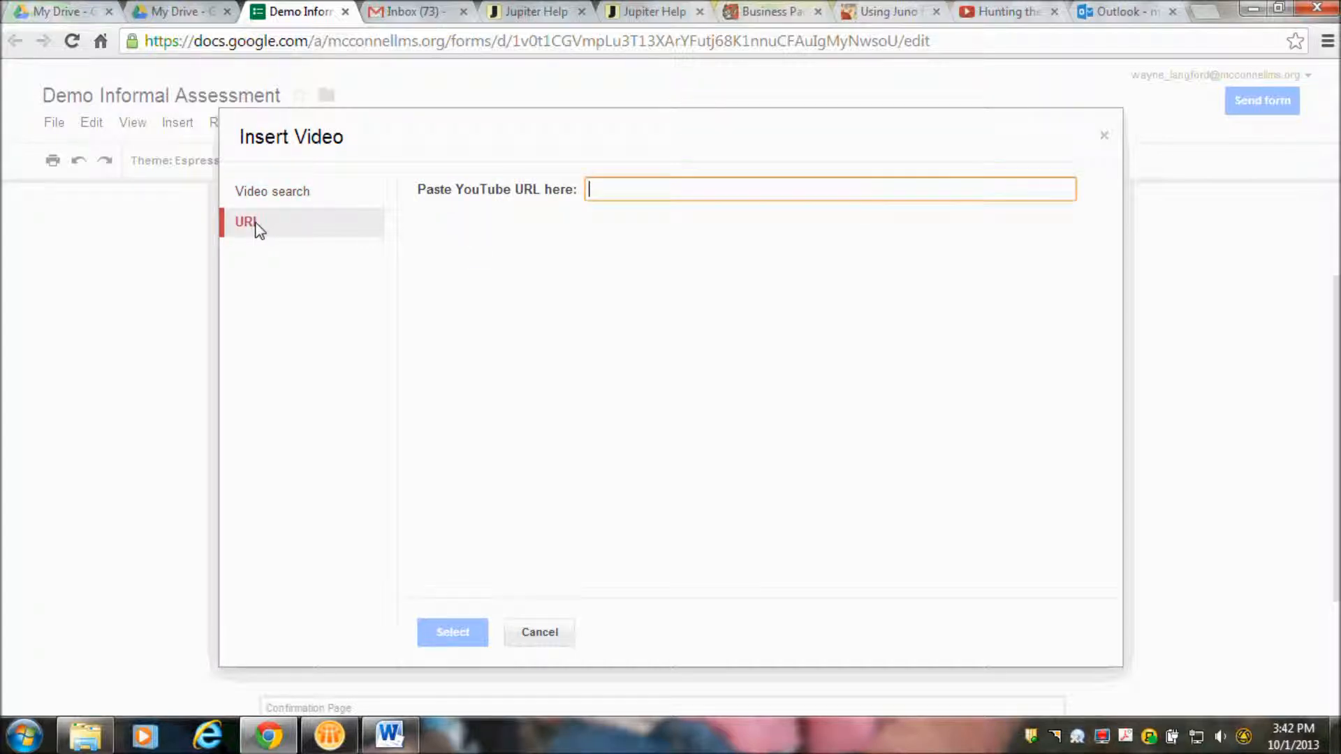
# Copy the web address of the open "Hunting the Elements YouTube" video and return to the form's video insertion dialog.
pyautogui.click(990, 17)
pyautogui.doubleClick(365, 44)
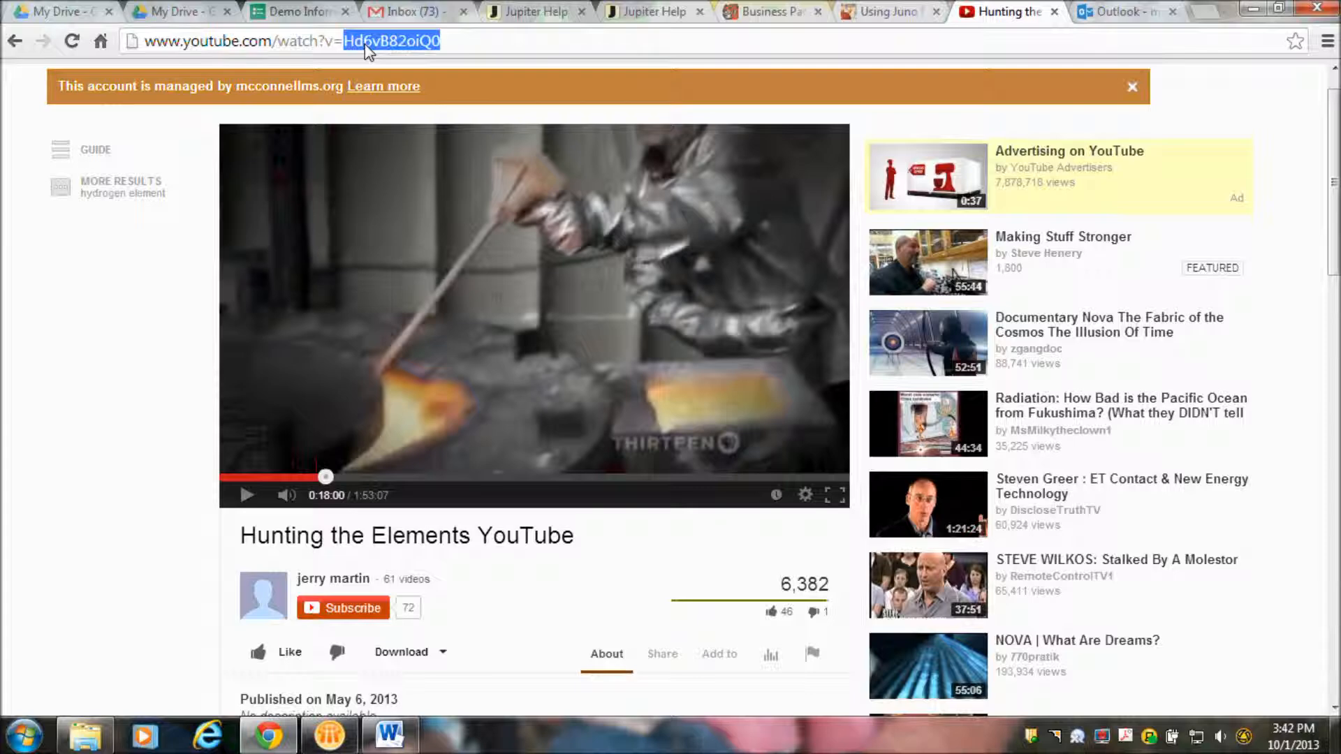
pyautogui.tripleClick(369, 49)
pyautogui.rightClick(372, 53)
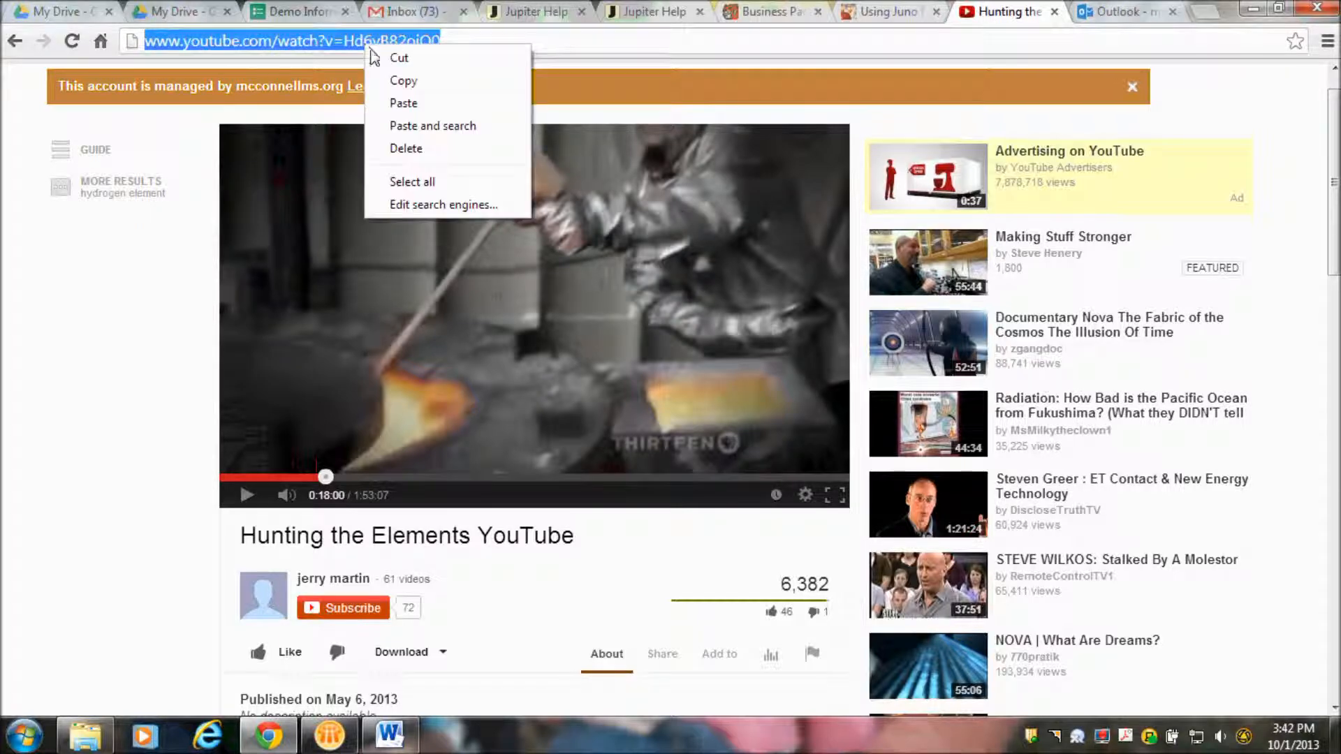
pyautogui.click(403, 81)
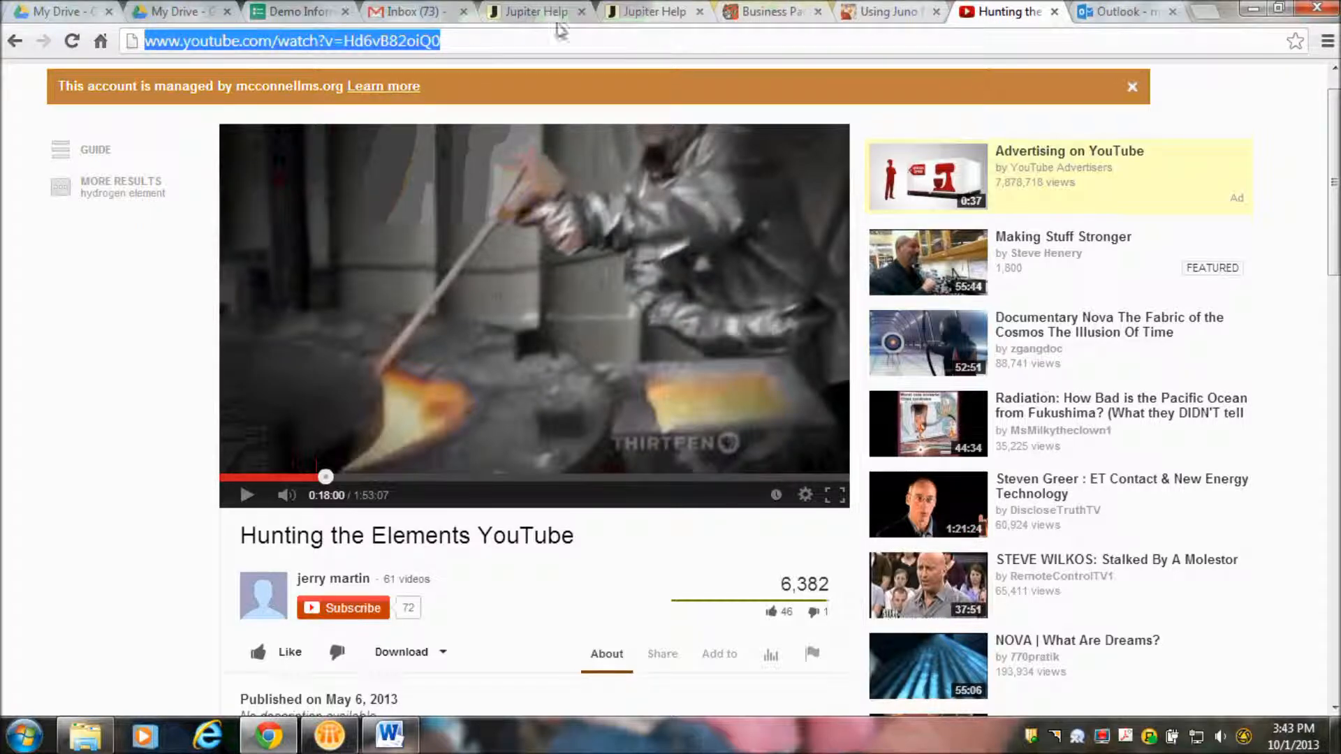
pyautogui.click(286, 13)
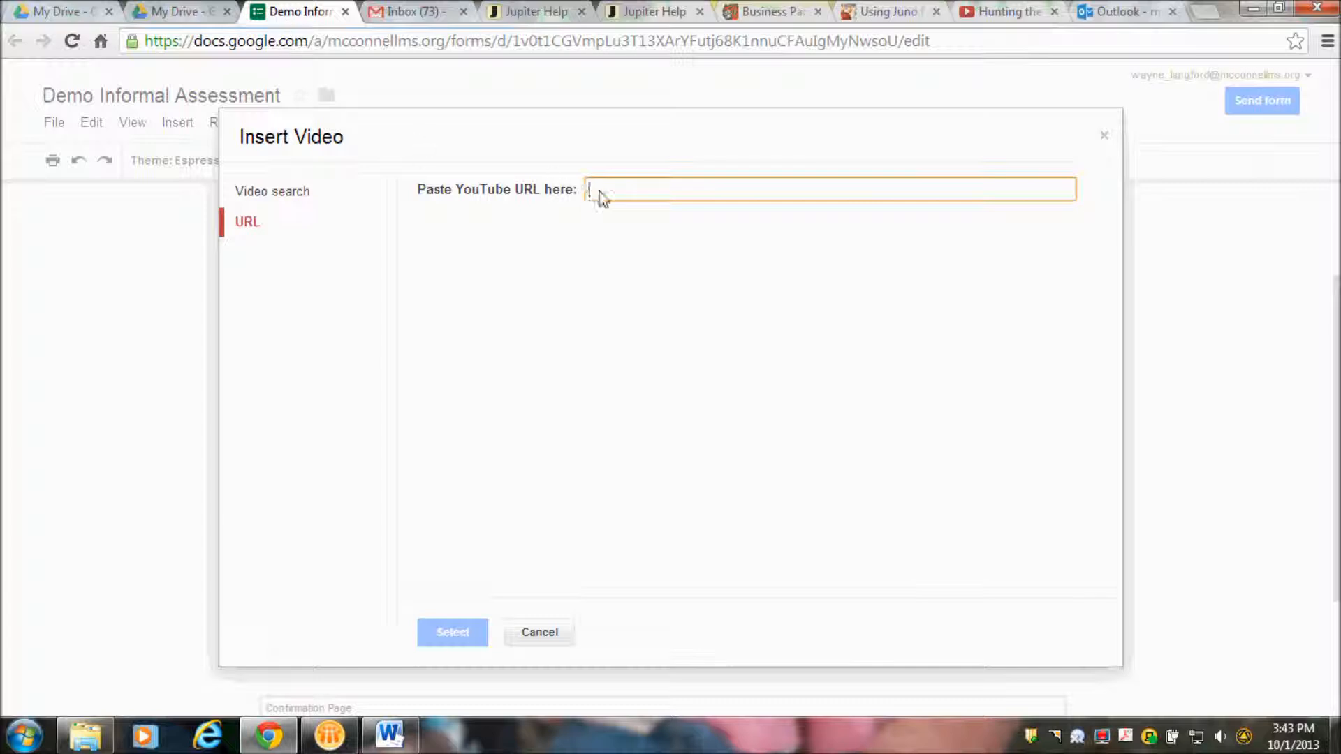
# Insert the video from the copied YouTube address, title it "Elements", centre it, and finish editing the item.
pyautogui.hotkey('ctrl', 'v')
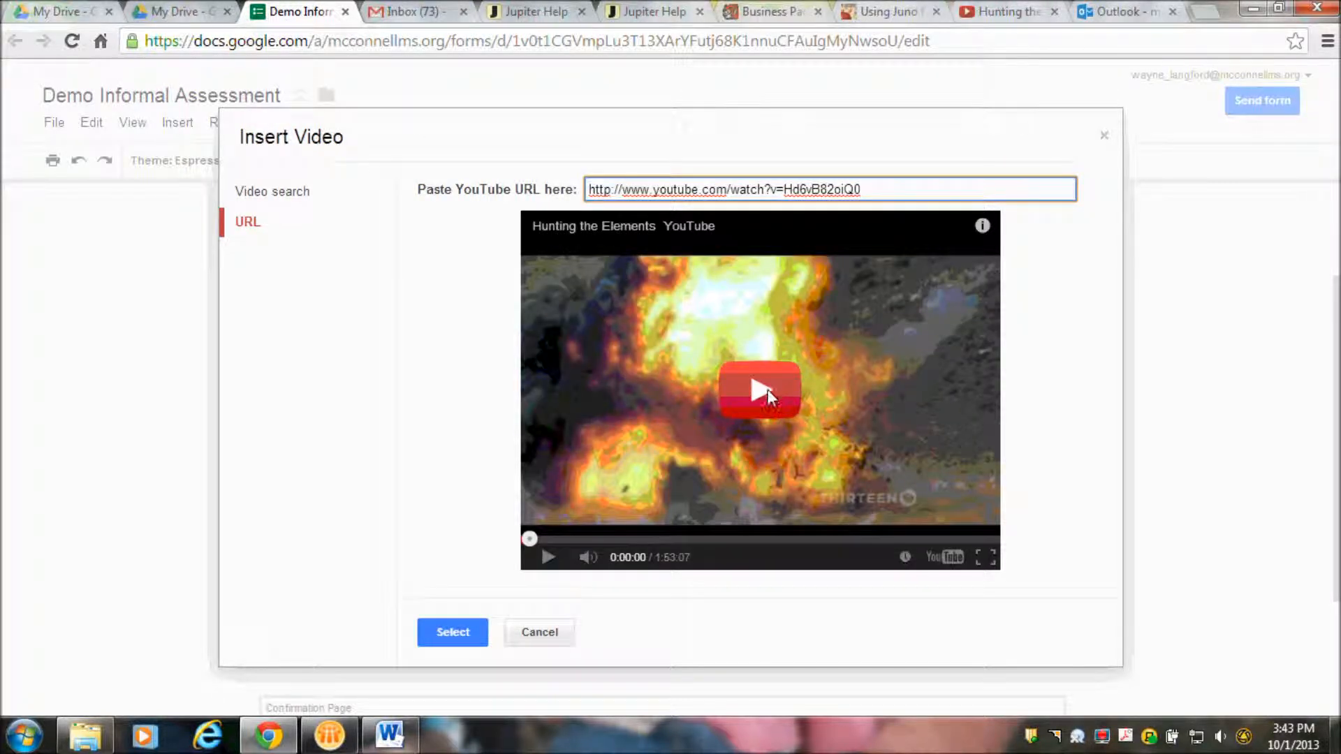
pyautogui.click(446, 627)
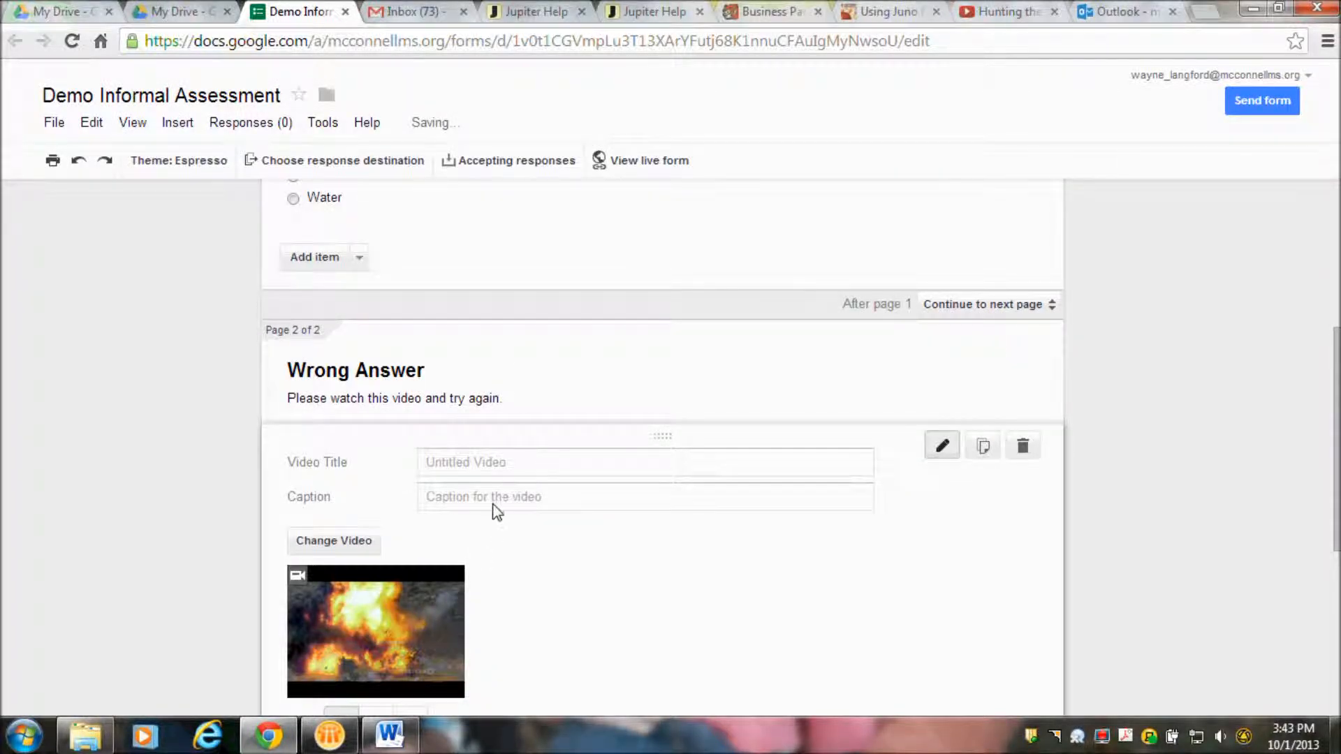
pyautogui.click(497, 466)
pyautogui.write('Elements')
pyautogui.moveTo(1334, 415); pyautogui.dragTo(1334, 485)
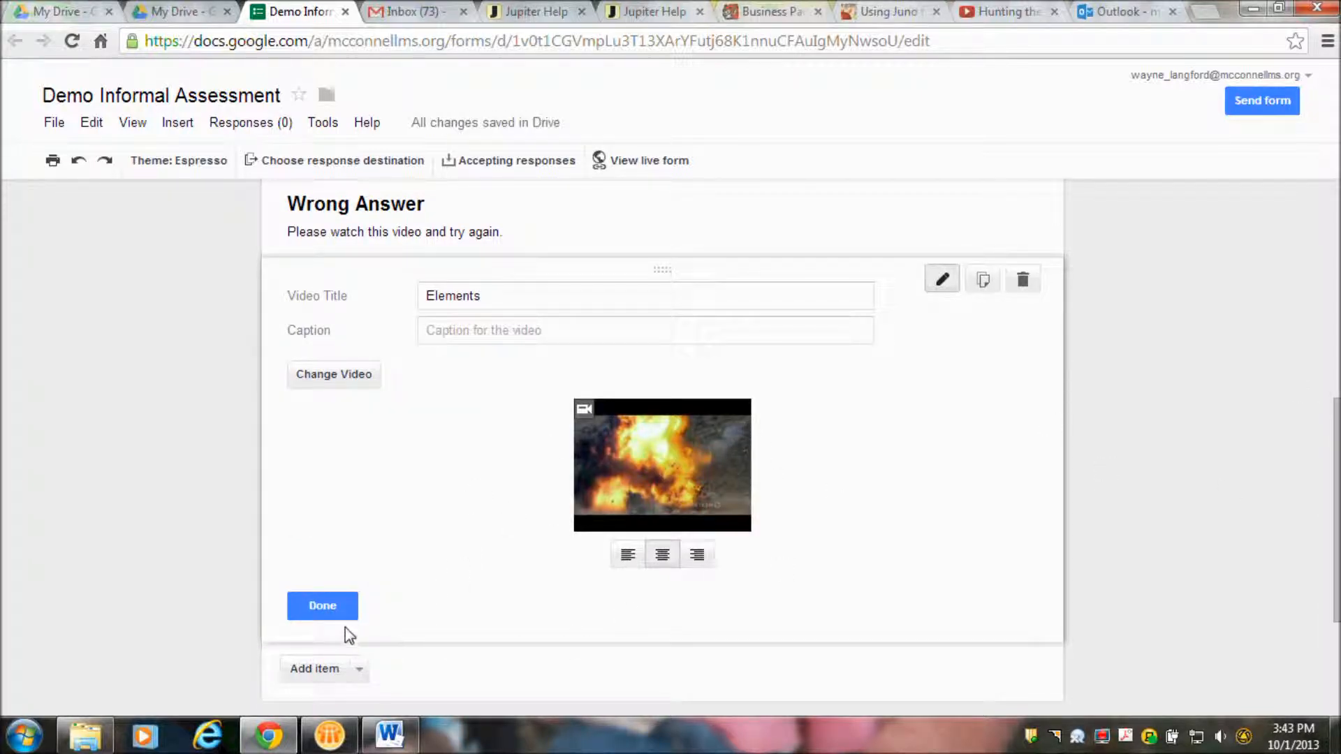
pyautogui.click(322, 606)
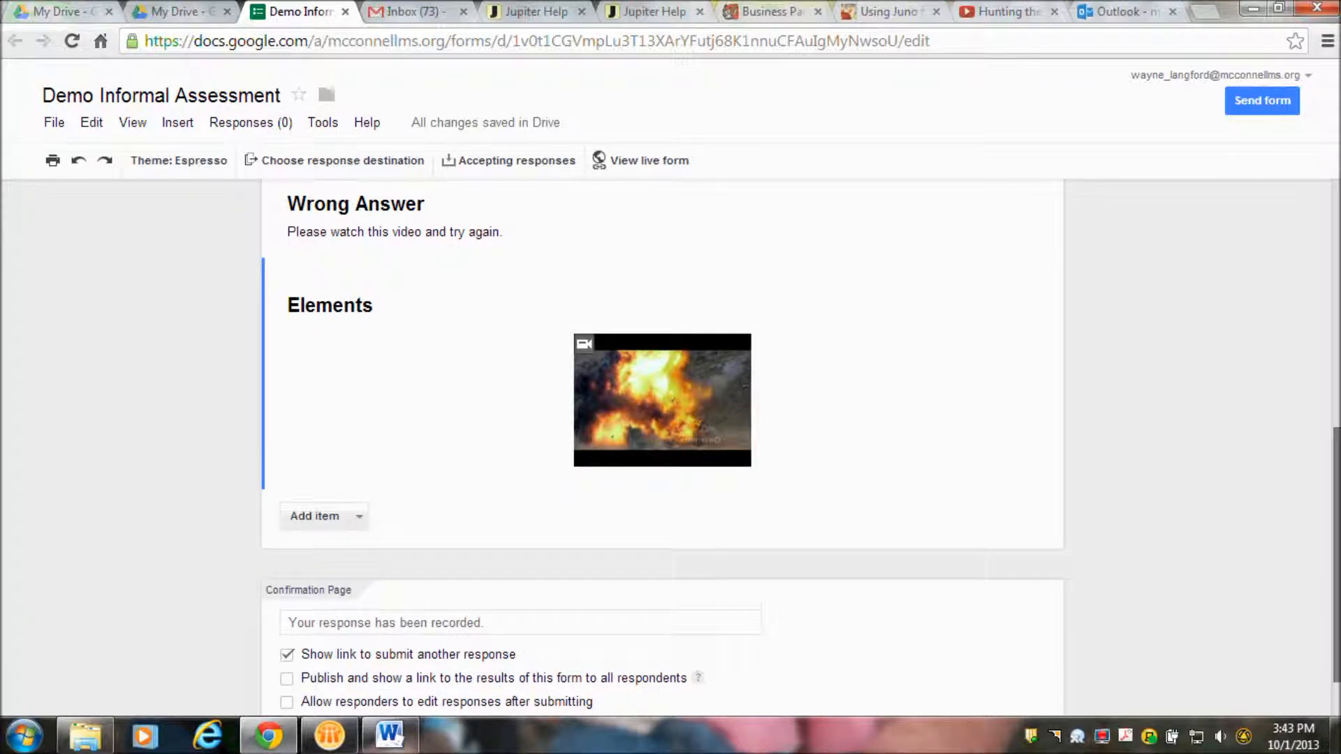
# Edit the element question so that Methane, Carbon dioxide and Water each go to page 2 (Wrong Answer).
pyautogui.scroll(8, 662, 447)
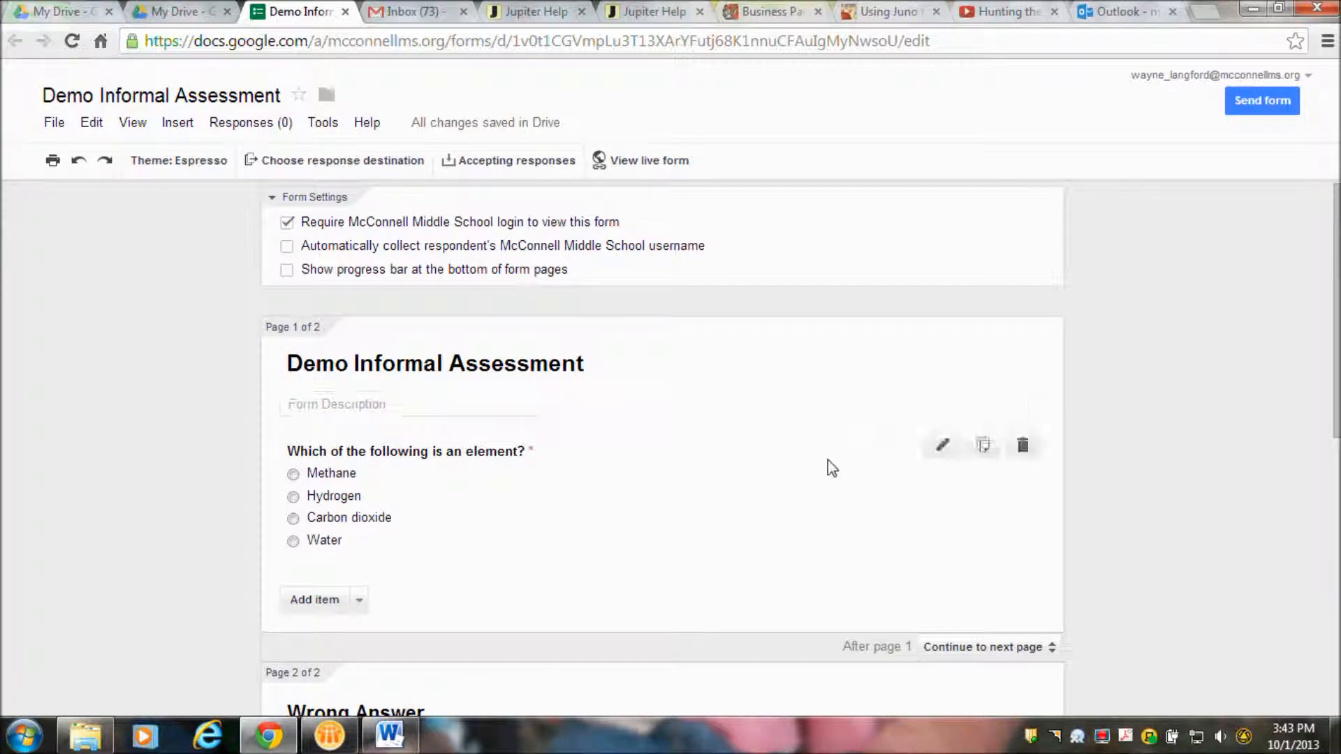
pyautogui.click(939, 453)
pyautogui.scroll(-4, 1118, 460)
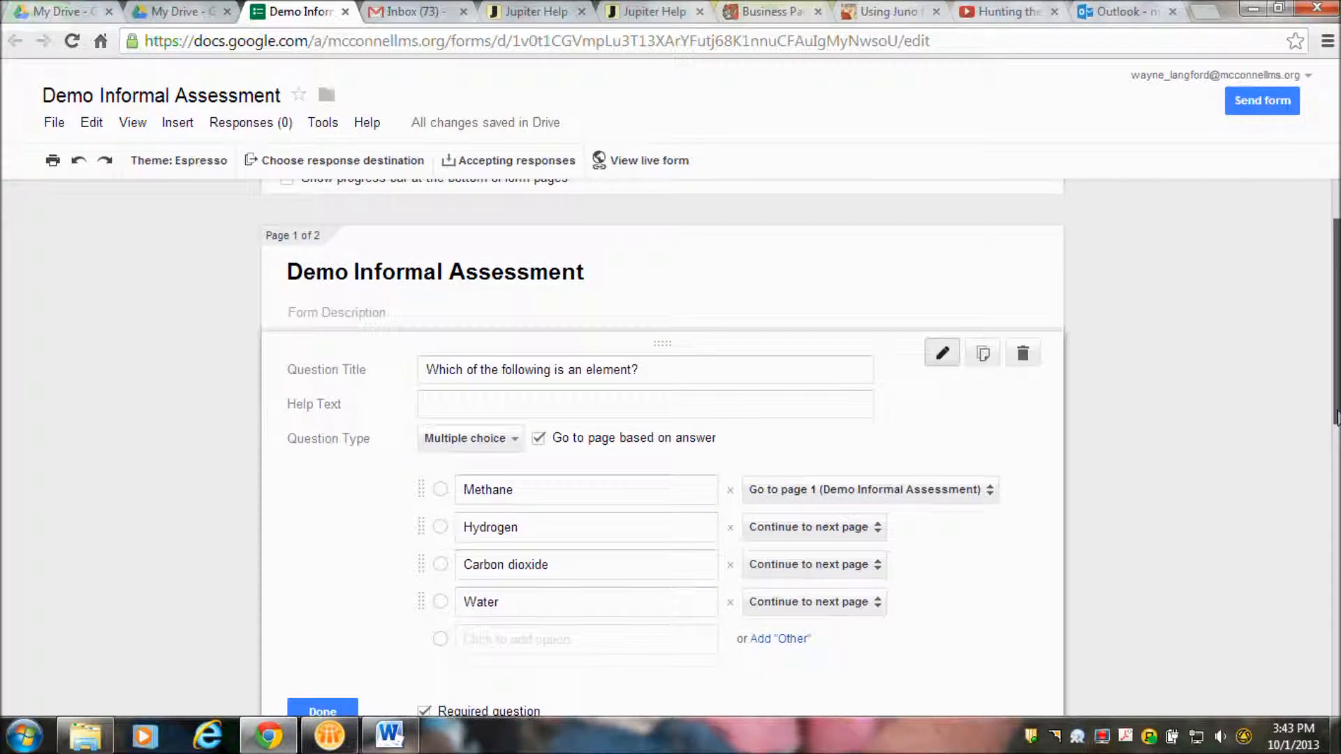
pyautogui.click(849, 392)
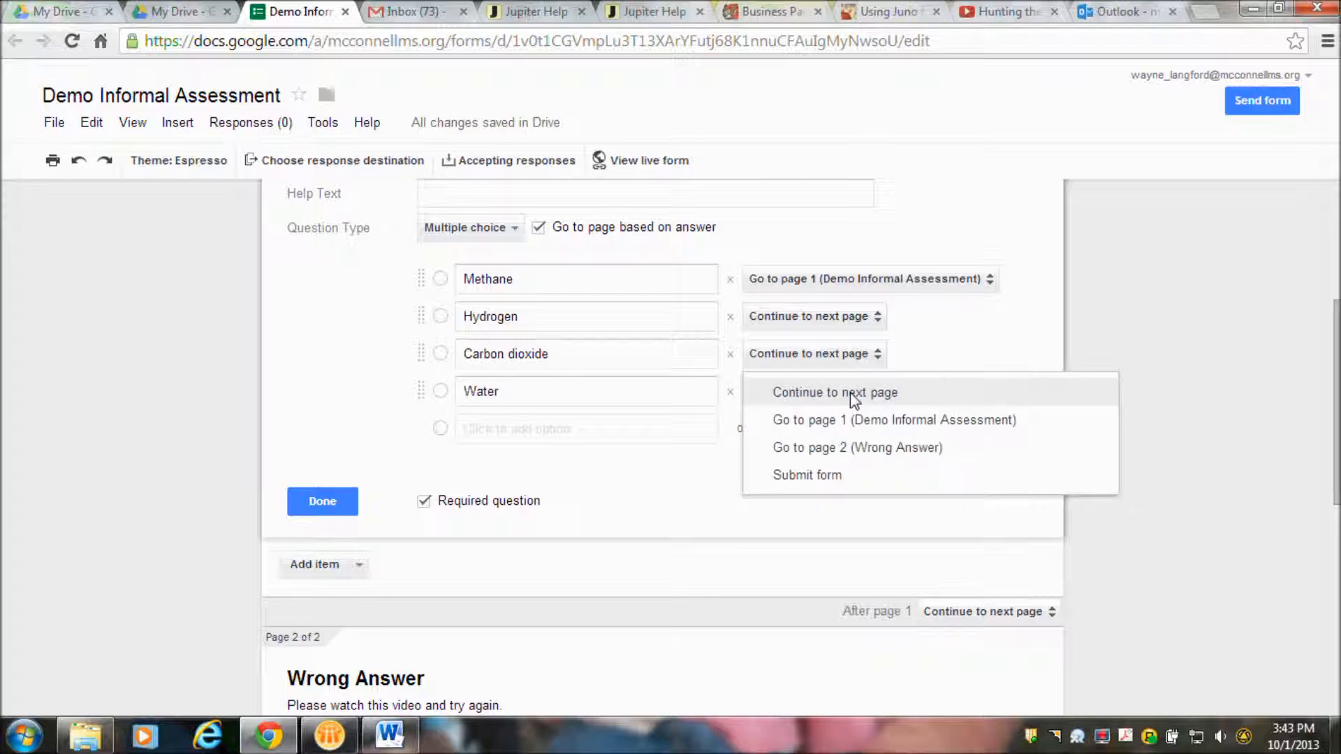
pyautogui.click(897, 453)
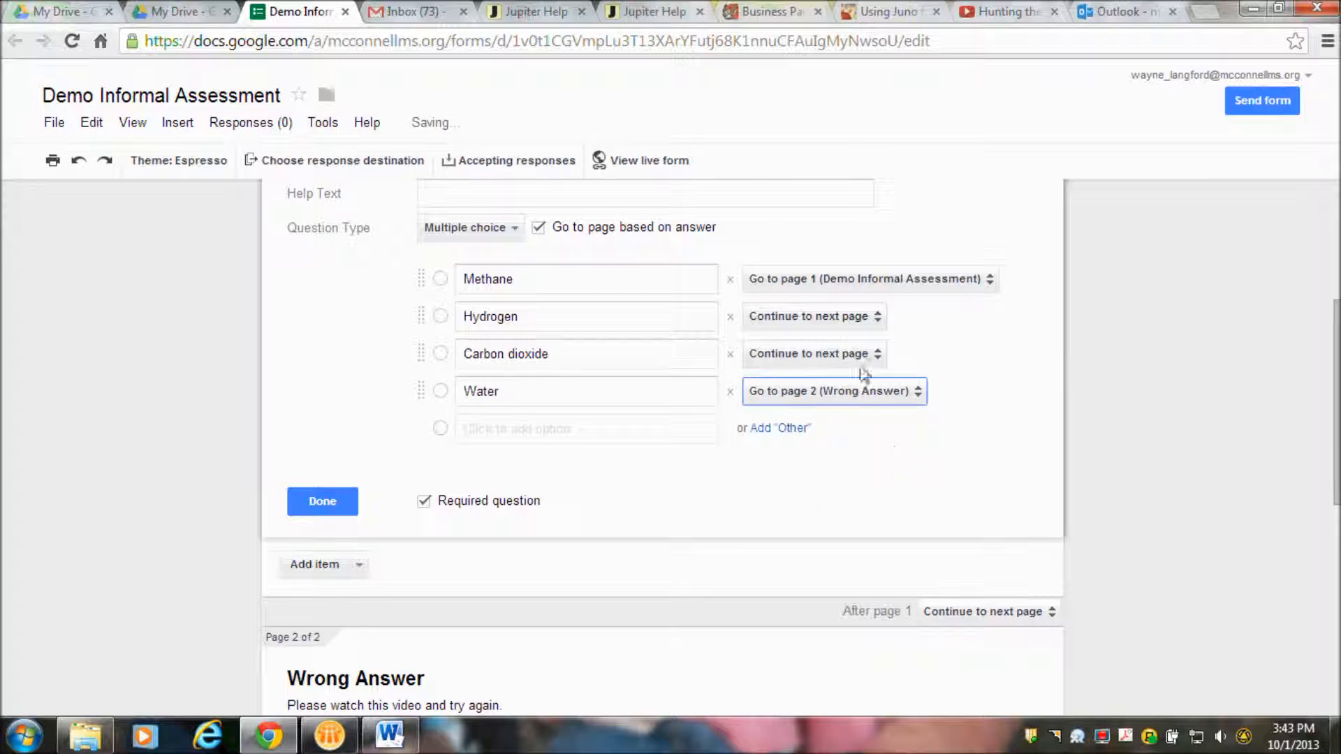
pyautogui.click(858, 355)
pyautogui.click(849, 410)
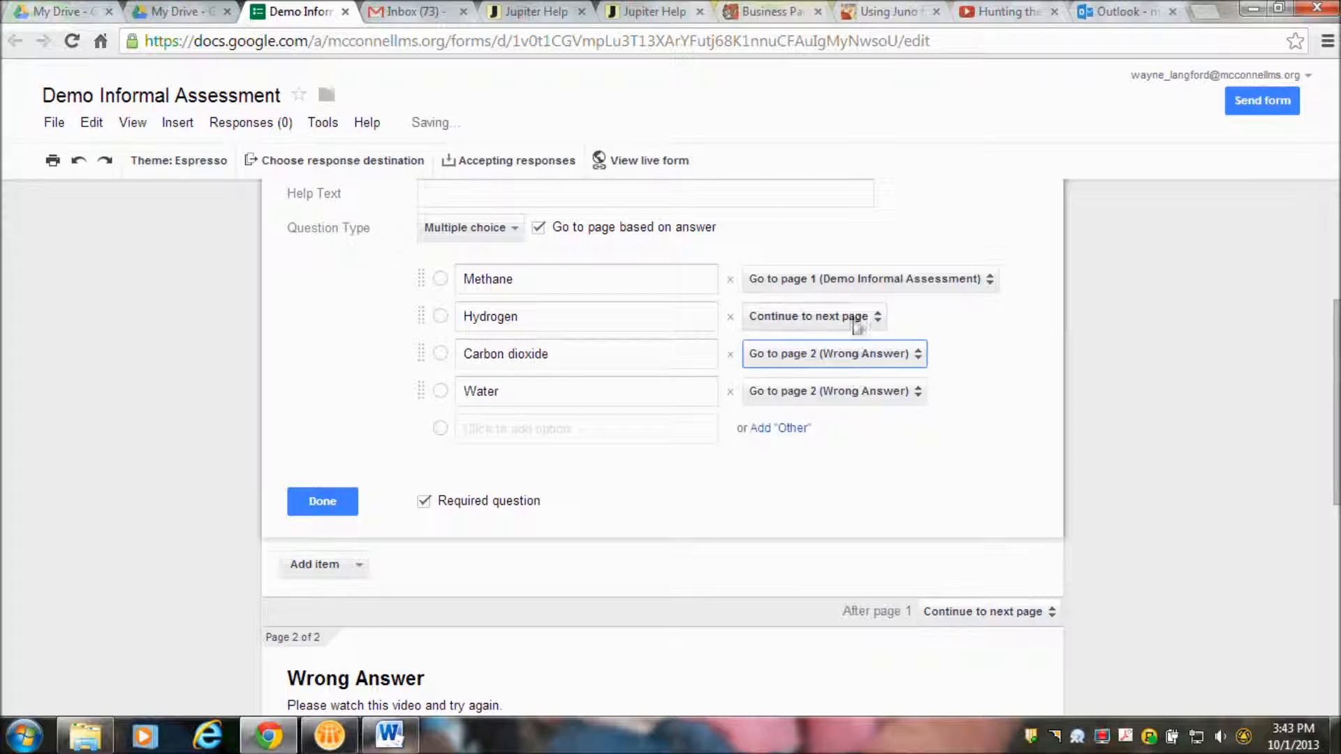
pyautogui.click(871, 290)
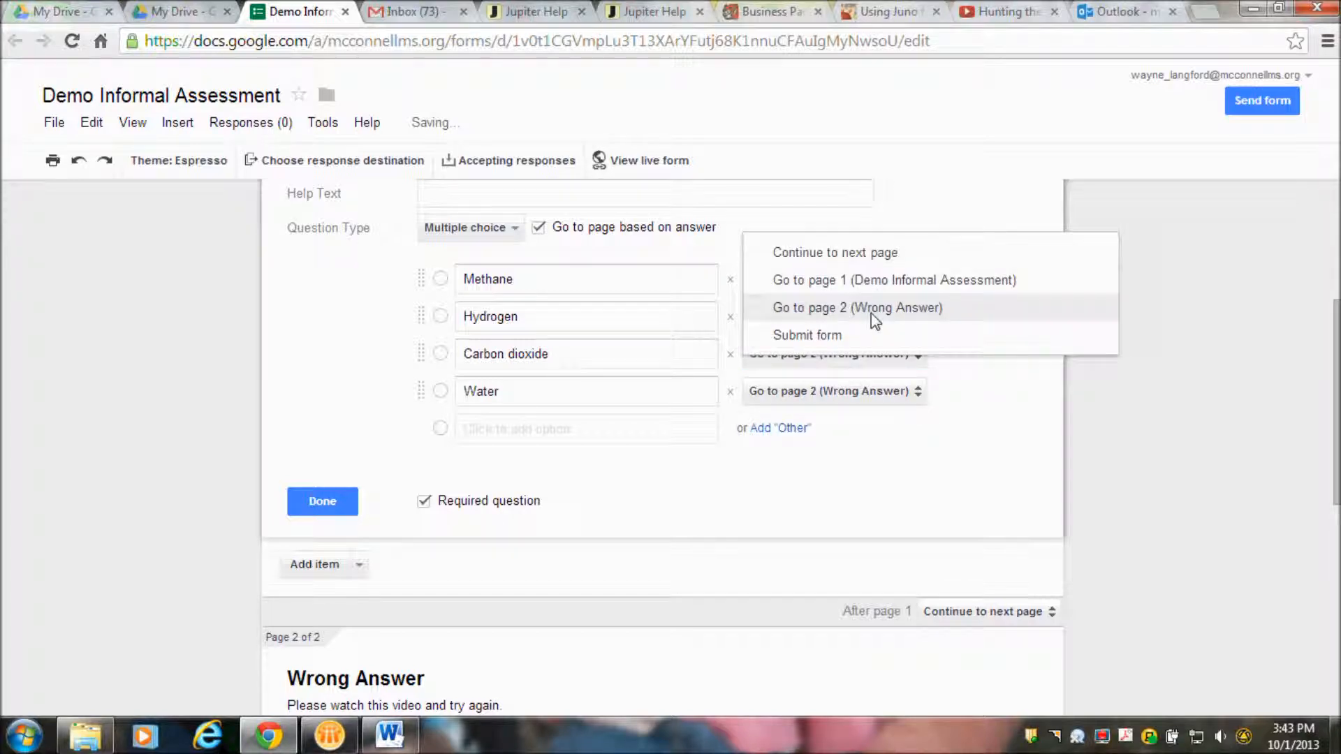
pyautogui.click(872, 311)
# Turn off the McConnell Middle School login requirement for viewing the form, and turn it back on.
pyautogui.moveTo(1336, 375); pyautogui.dragTo(1335, 591)
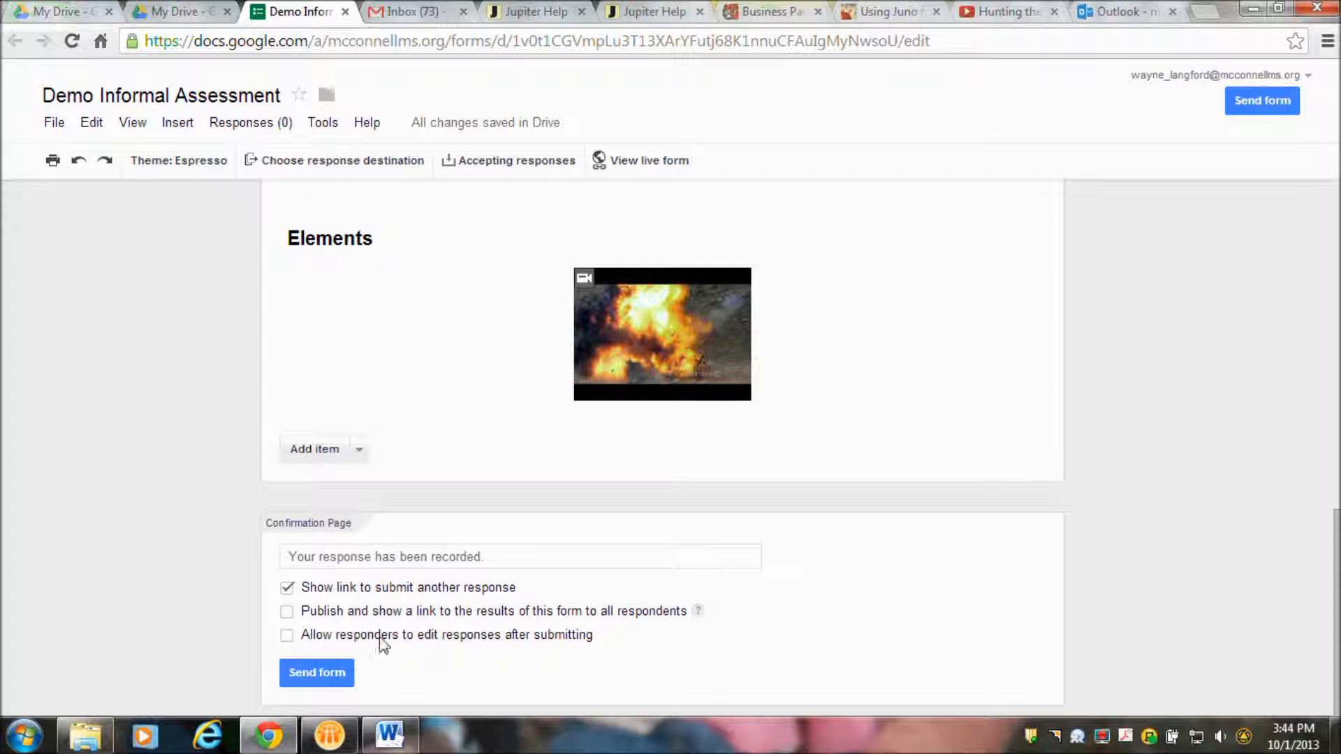
pyautogui.moveTo(1337, 517); pyautogui.dragTo(1337, 188)
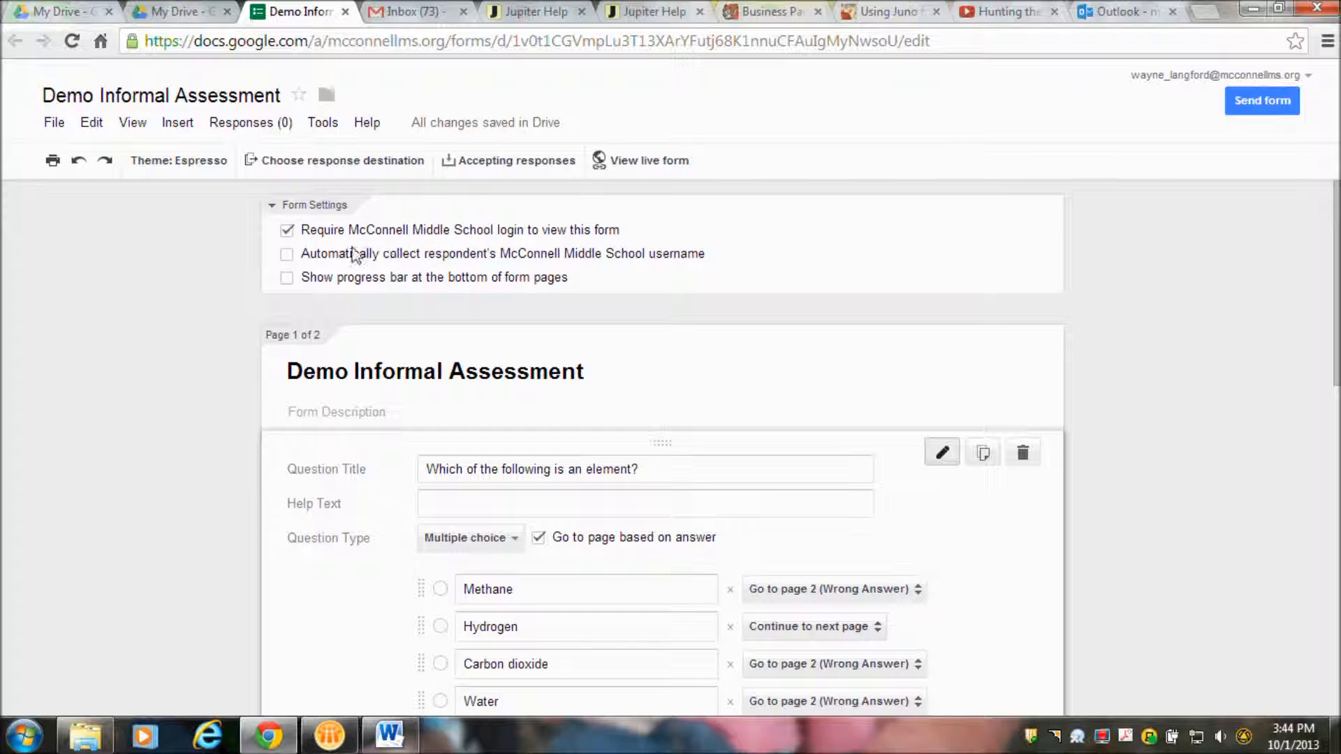
pyautogui.click(287, 229)
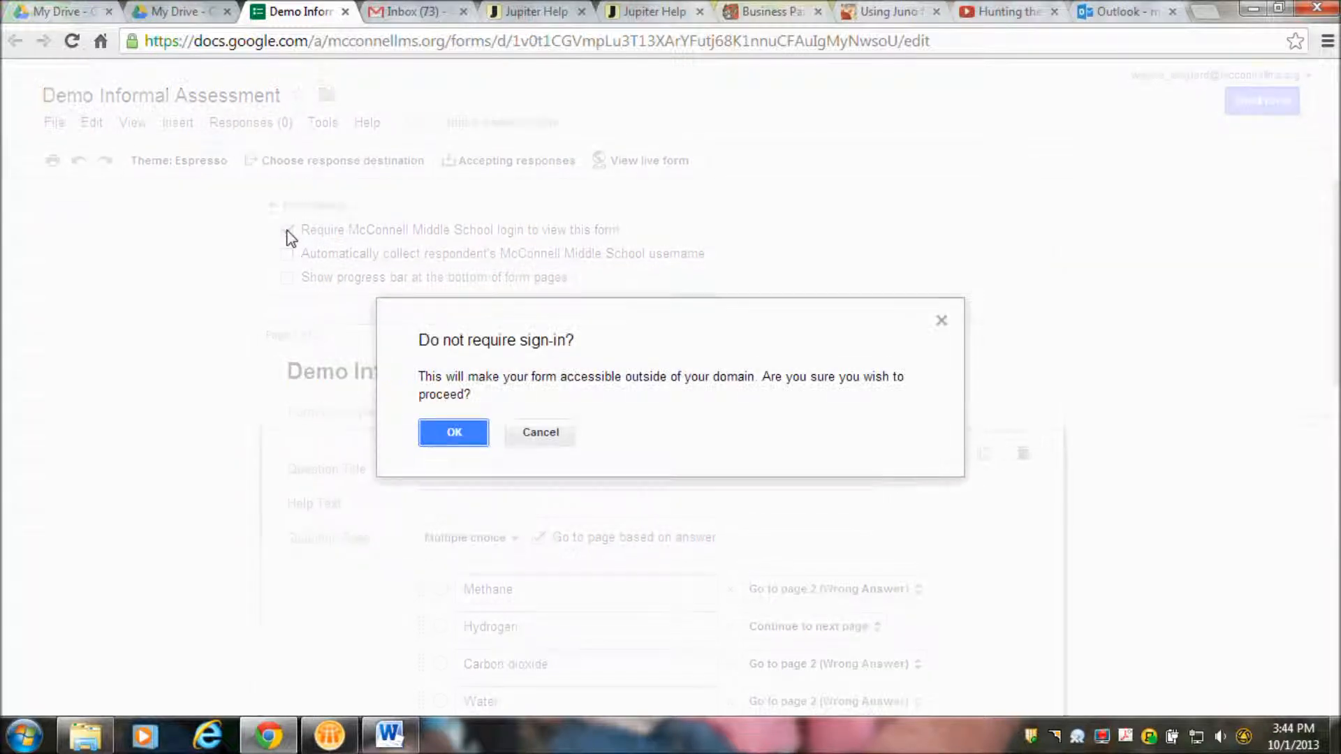
pyautogui.click(473, 442)
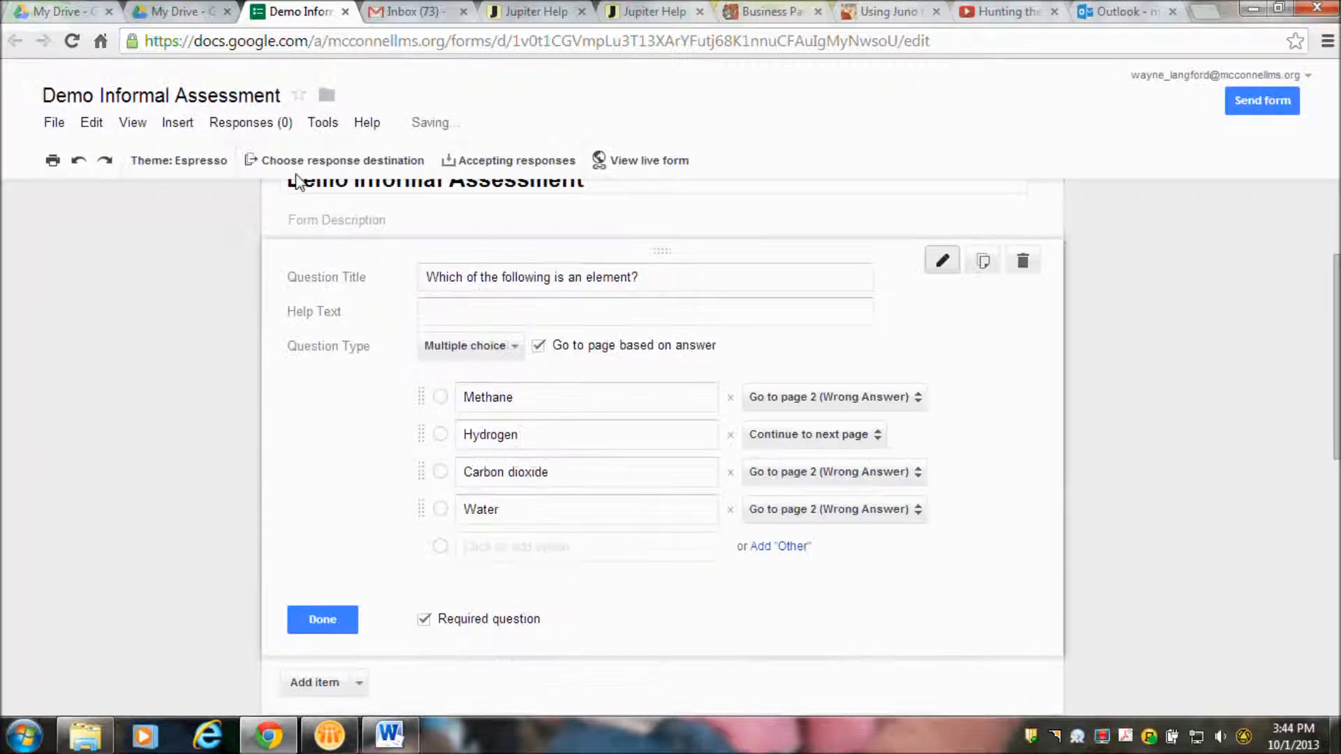
pyautogui.moveTo(1337, 349); pyautogui.dragTo(1337, 271)
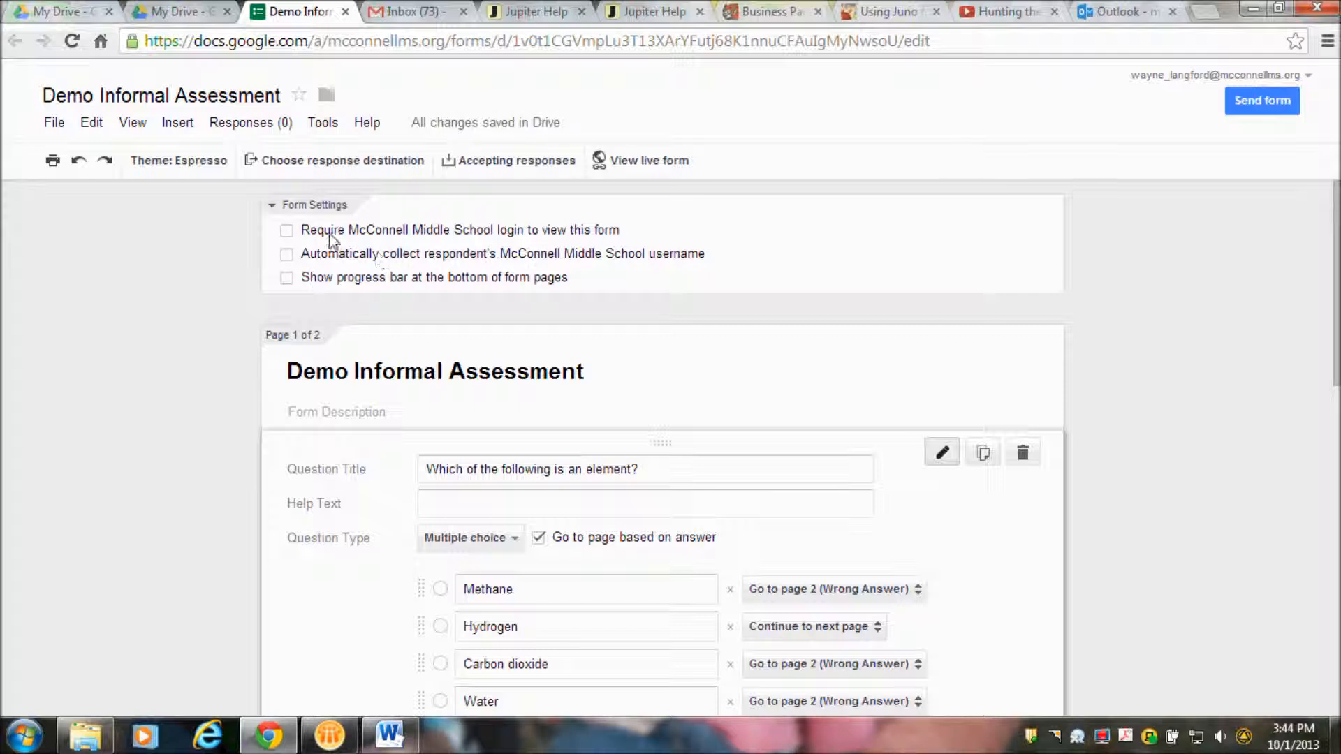
pyautogui.click(287, 232)
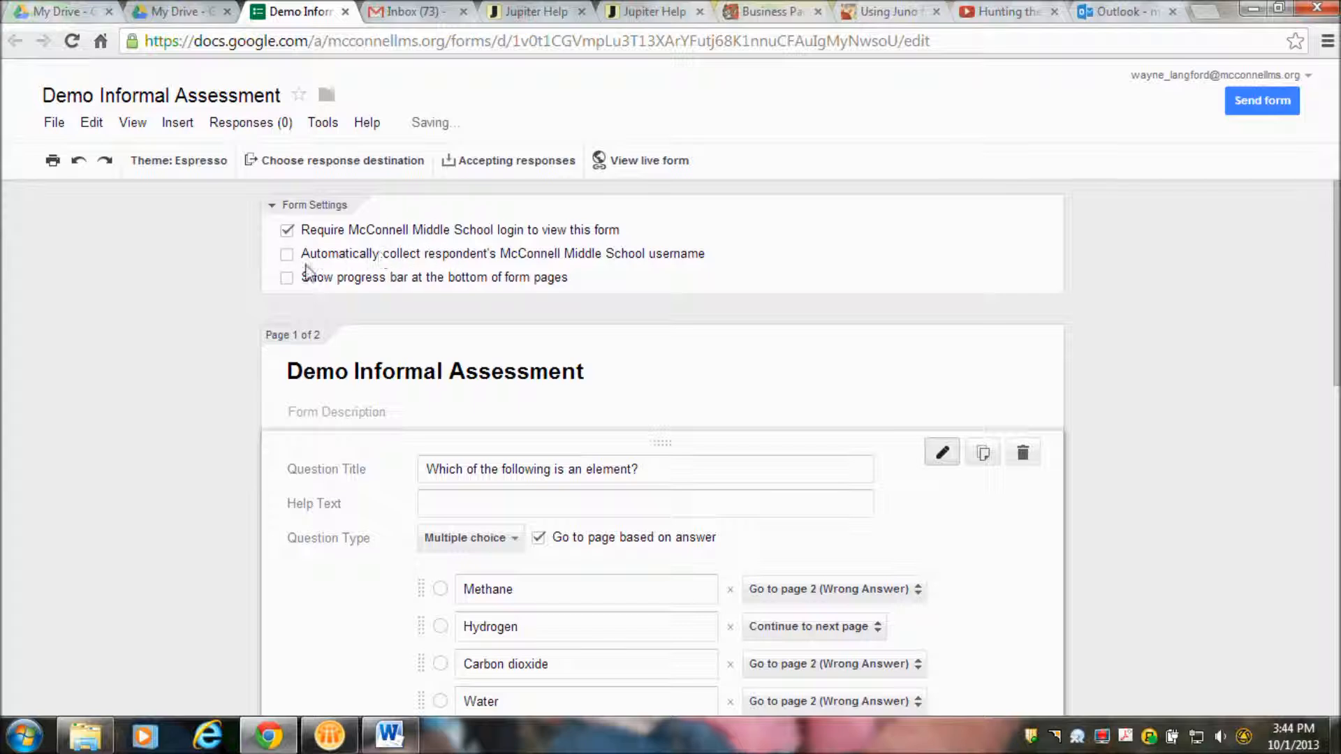
# Enable automatic collection of respondents' usernames and the progress bar on form pages, and finish editing the element question.
pyautogui.click(287, 255)
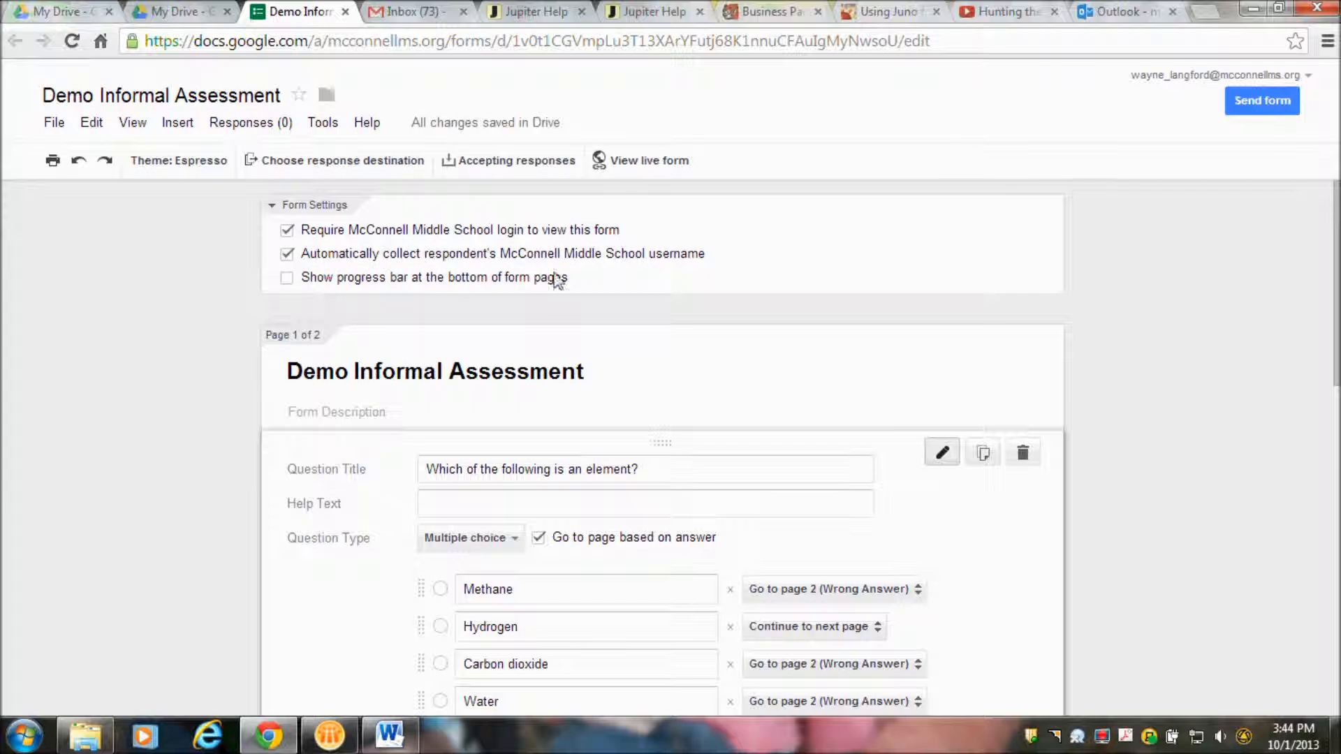
pyautogui.click(287, 280)
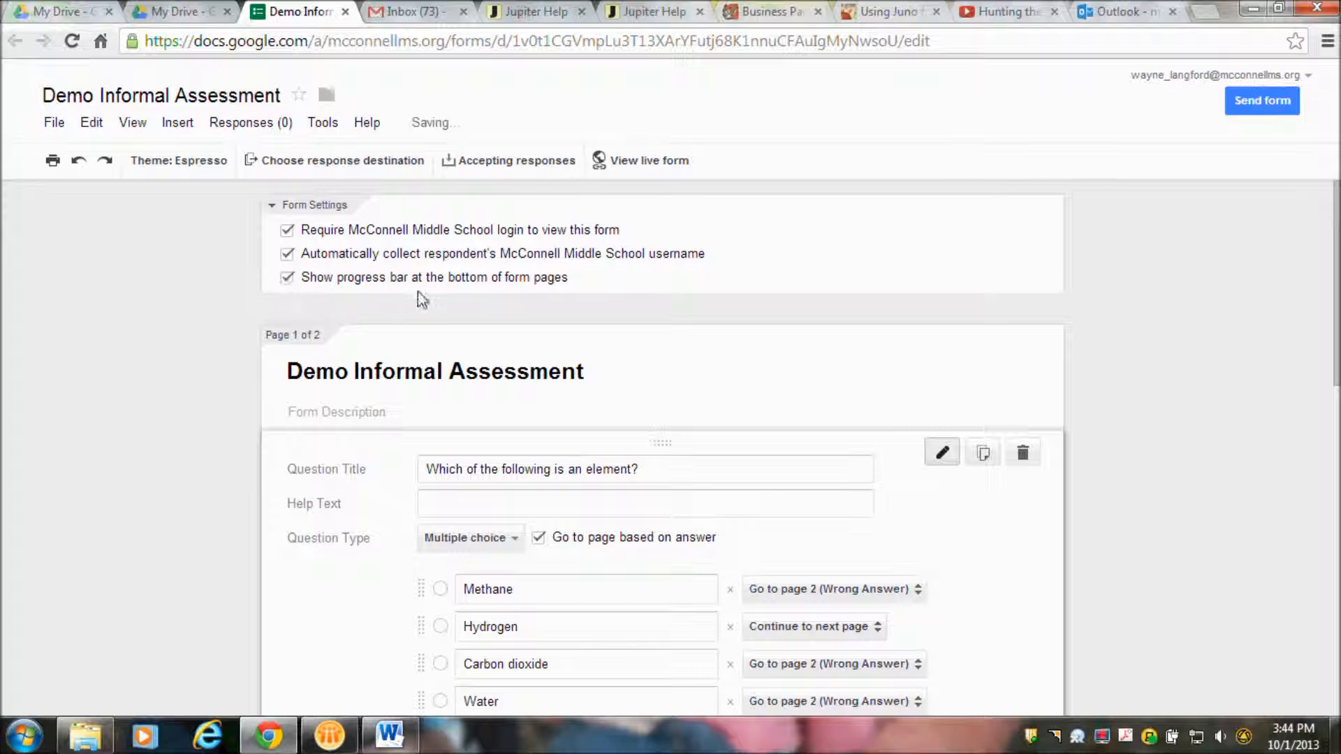
pyautogui.moveTo(1334, 306); pyautogui.dragTo(1333, 418)
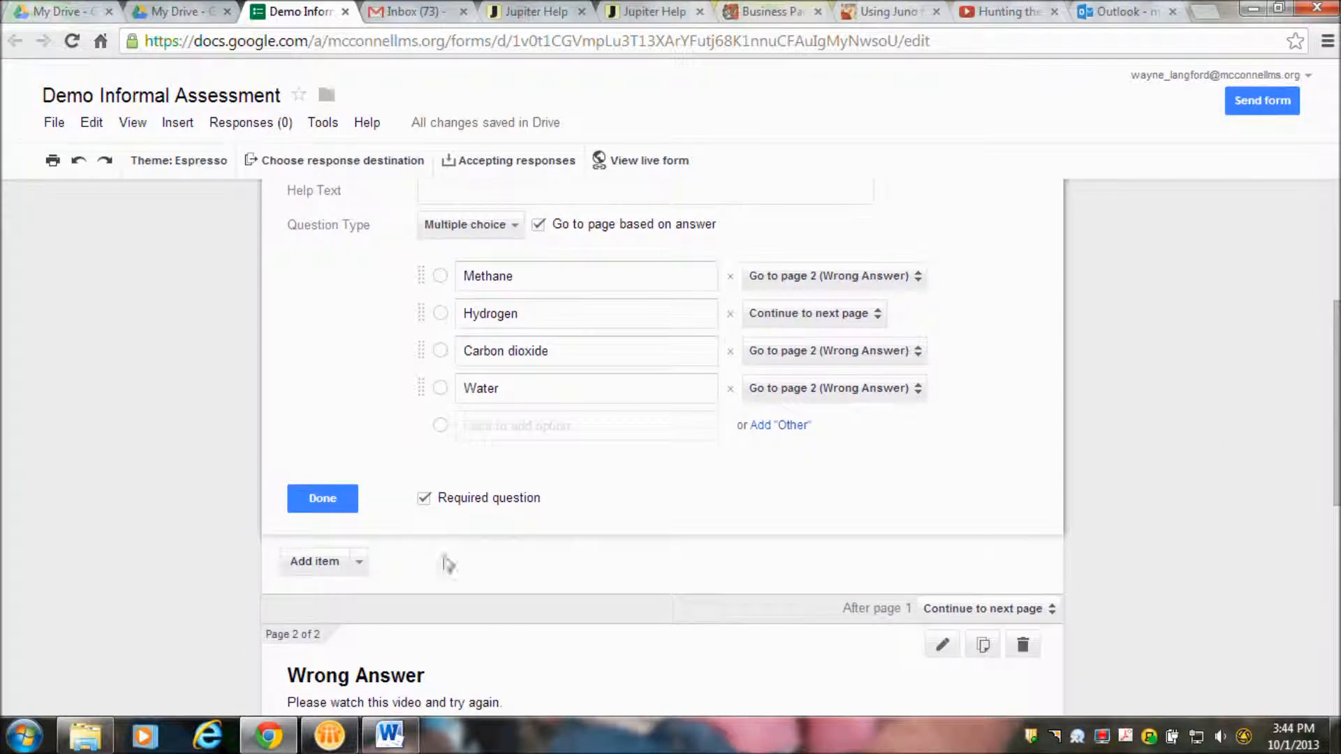
pyautogui.click(318, 500)
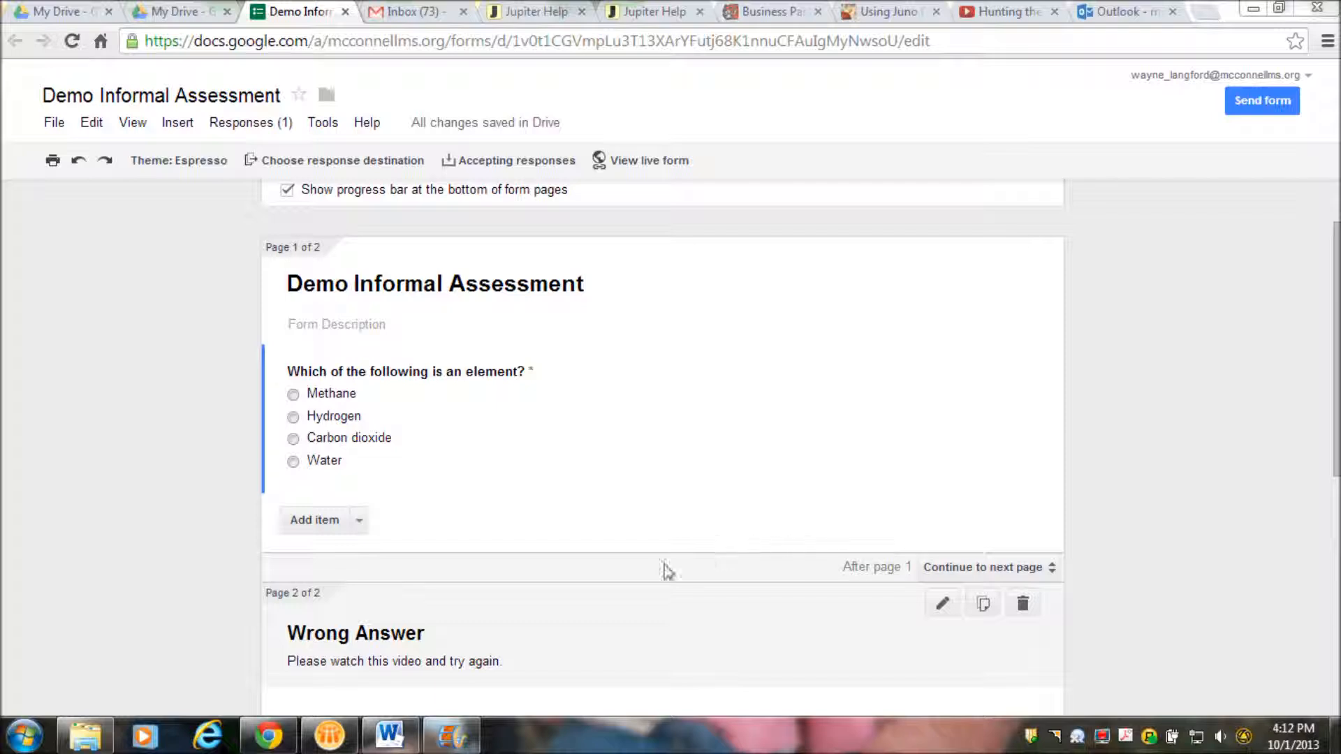
# Add a paragraph text question to page 1 titled "Where can we find a list of elements?".
pyautogui.click(358, 524)
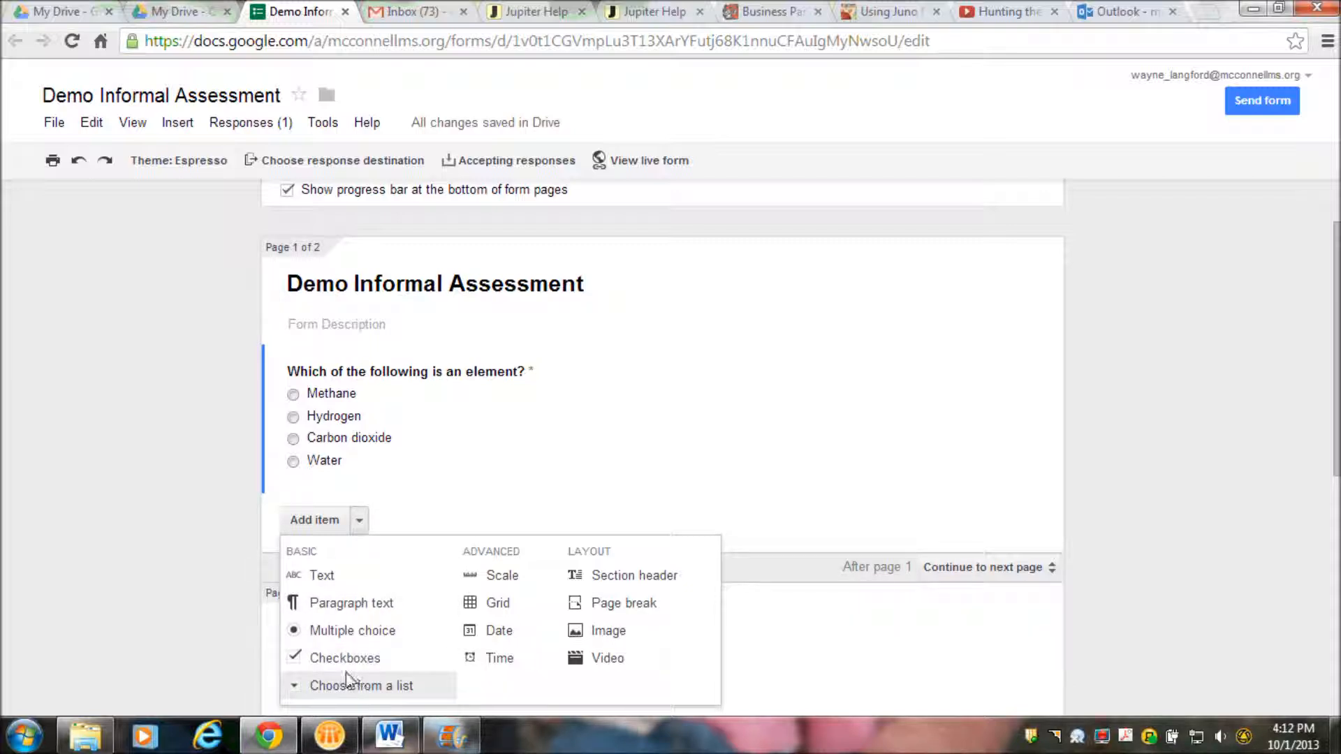
pyautogui.click(349, 605)
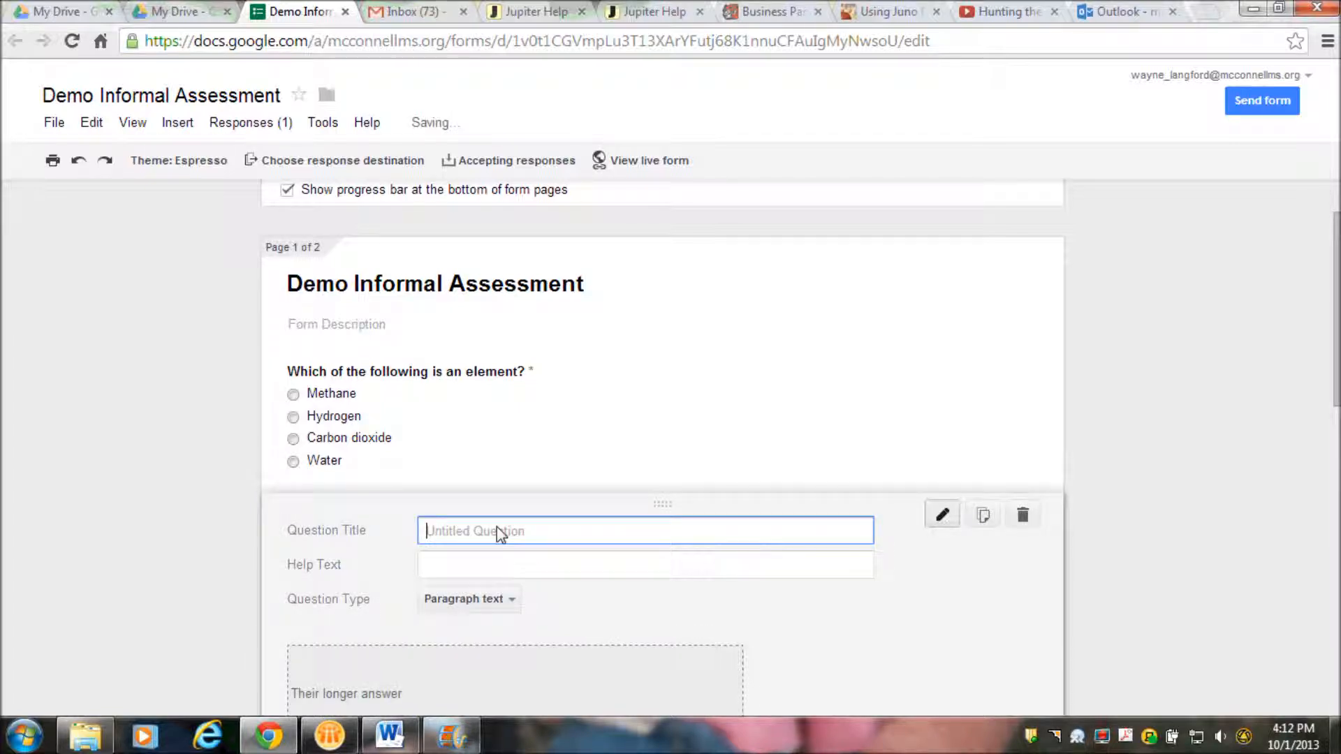
pyautogui.write('Where can we find a list of elements?')
pyautogui.click(488, 563)
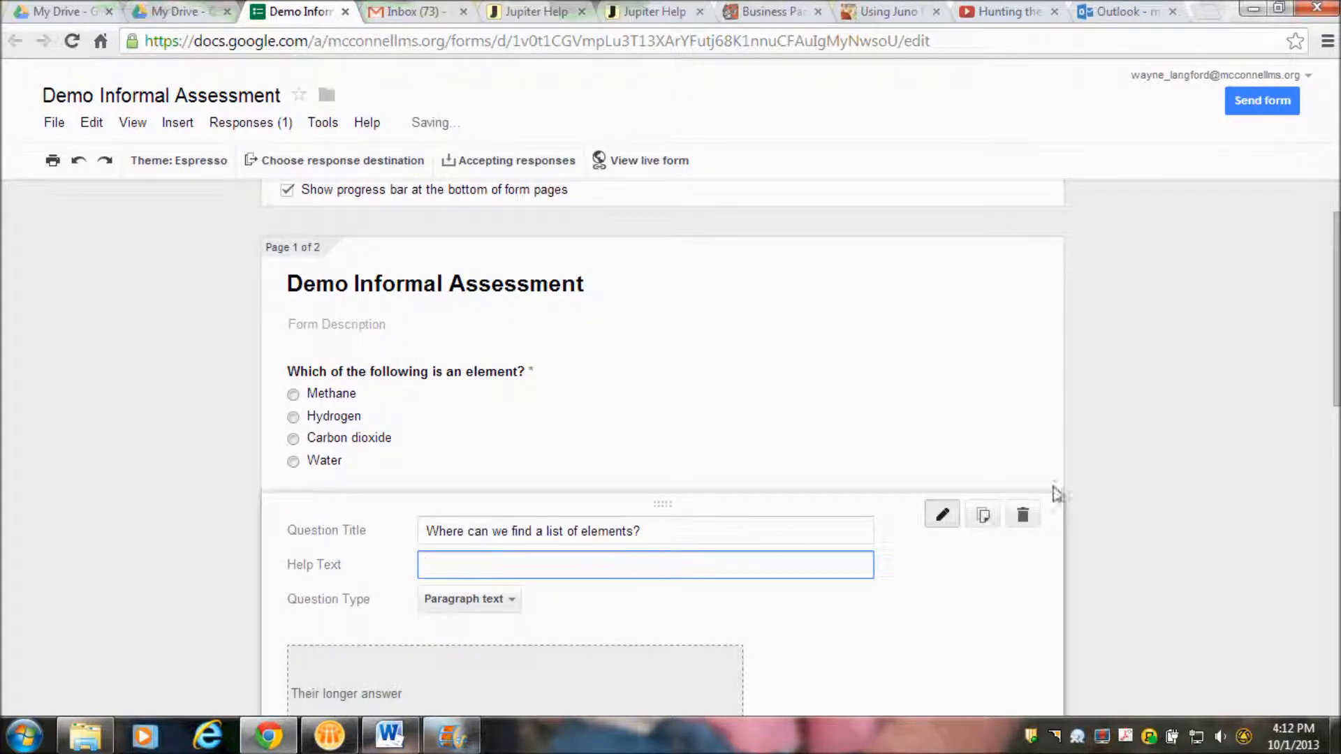
# Enable data validation for the paragraph question and set its validation type to Regular expression.
pyautogui.moveTo(1337, 390); pyautogui.dragTo(1336, 484)
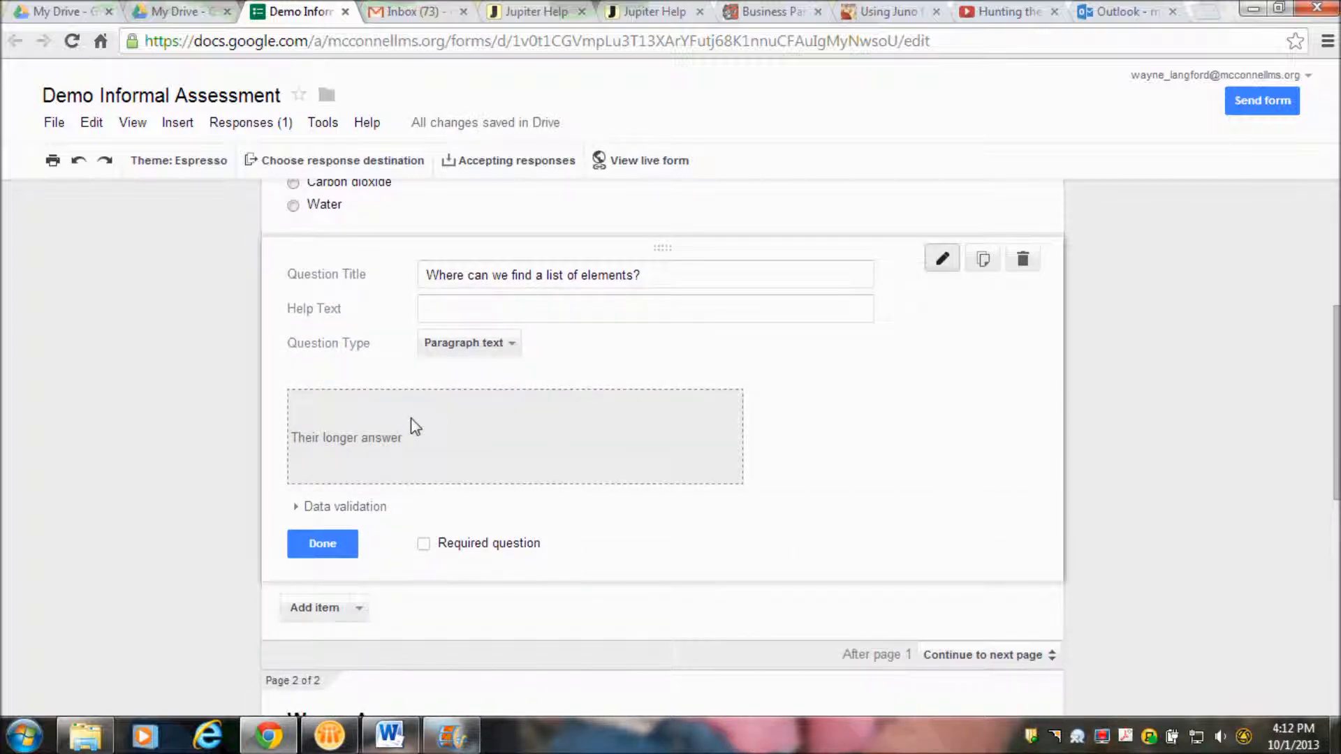
pyautogui.click(296, 506)
pyautogui.moveTo(1335, 391)
pyautogui.mouseDown()
pyautogui.moveTo(1335, 412)
pyautogui.moveTo(1331, 381)
pyautogui.mouseUp()
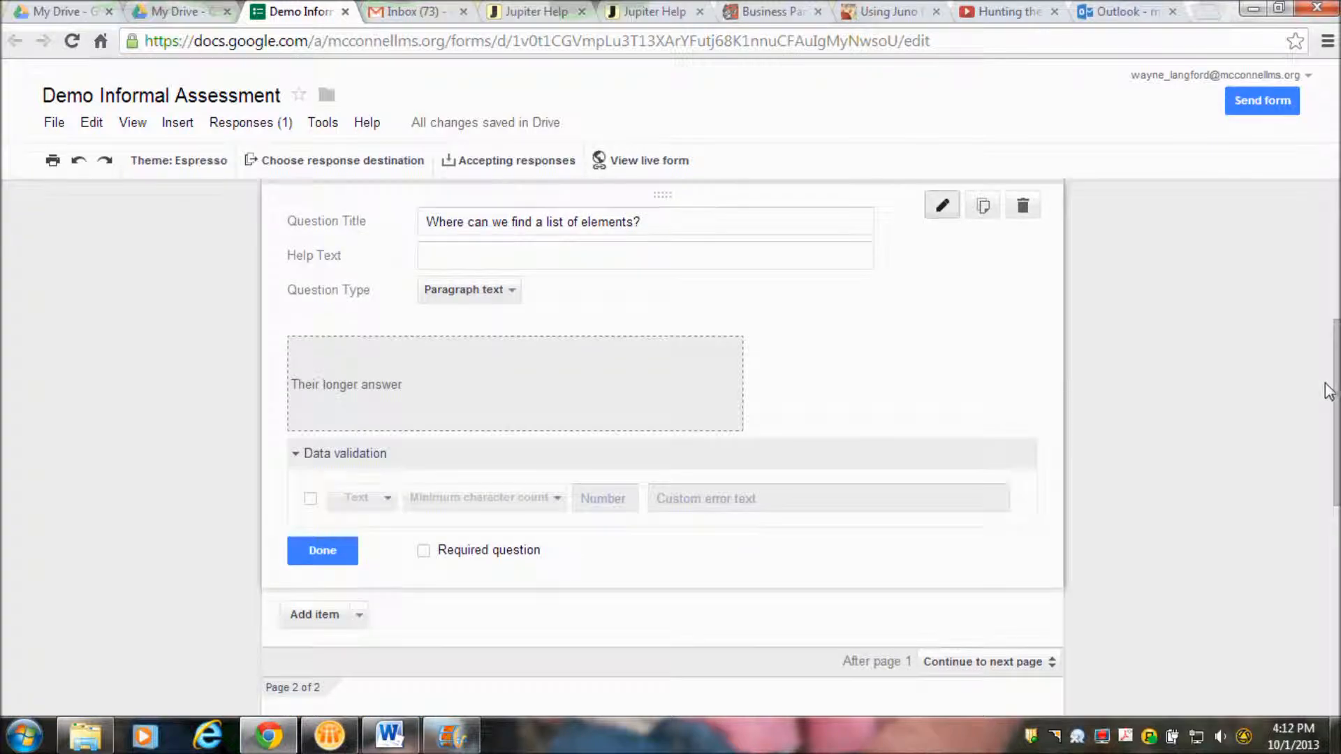
pyautogui.click(309, 499)
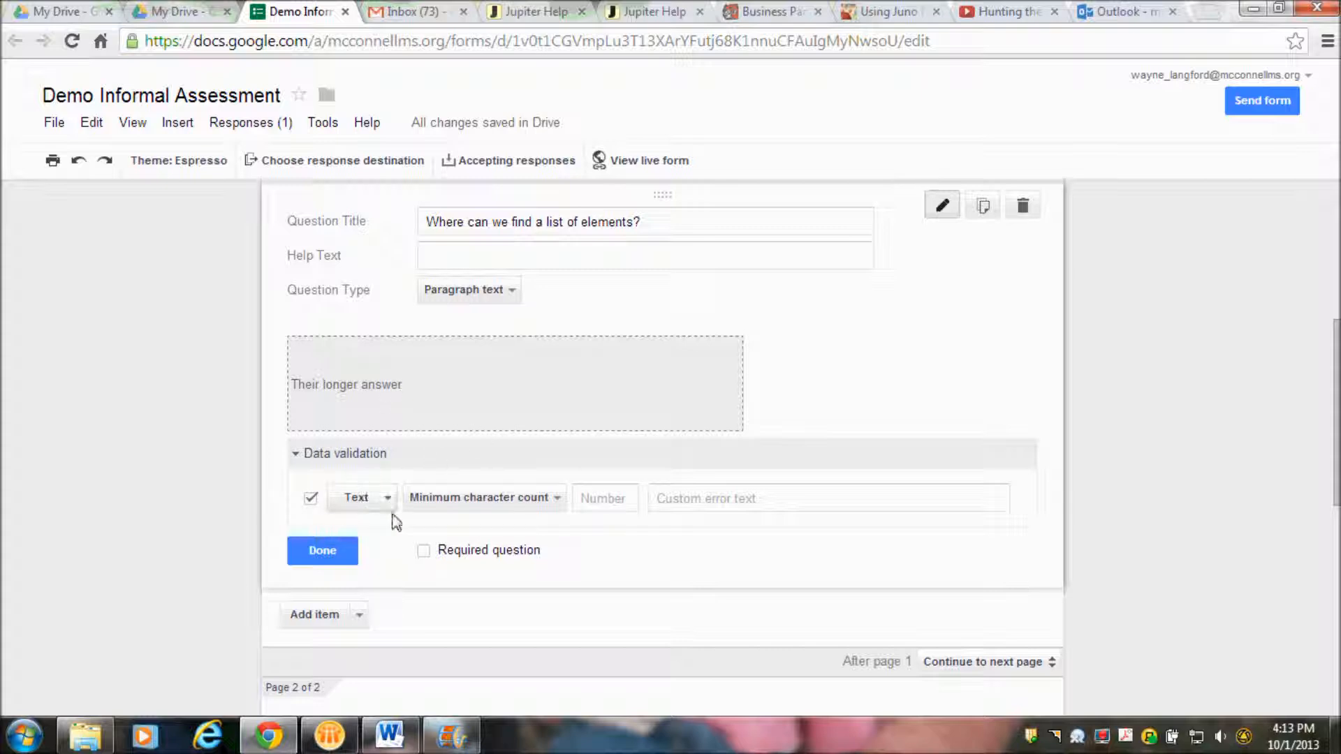
pyautogui.click(484, 496)
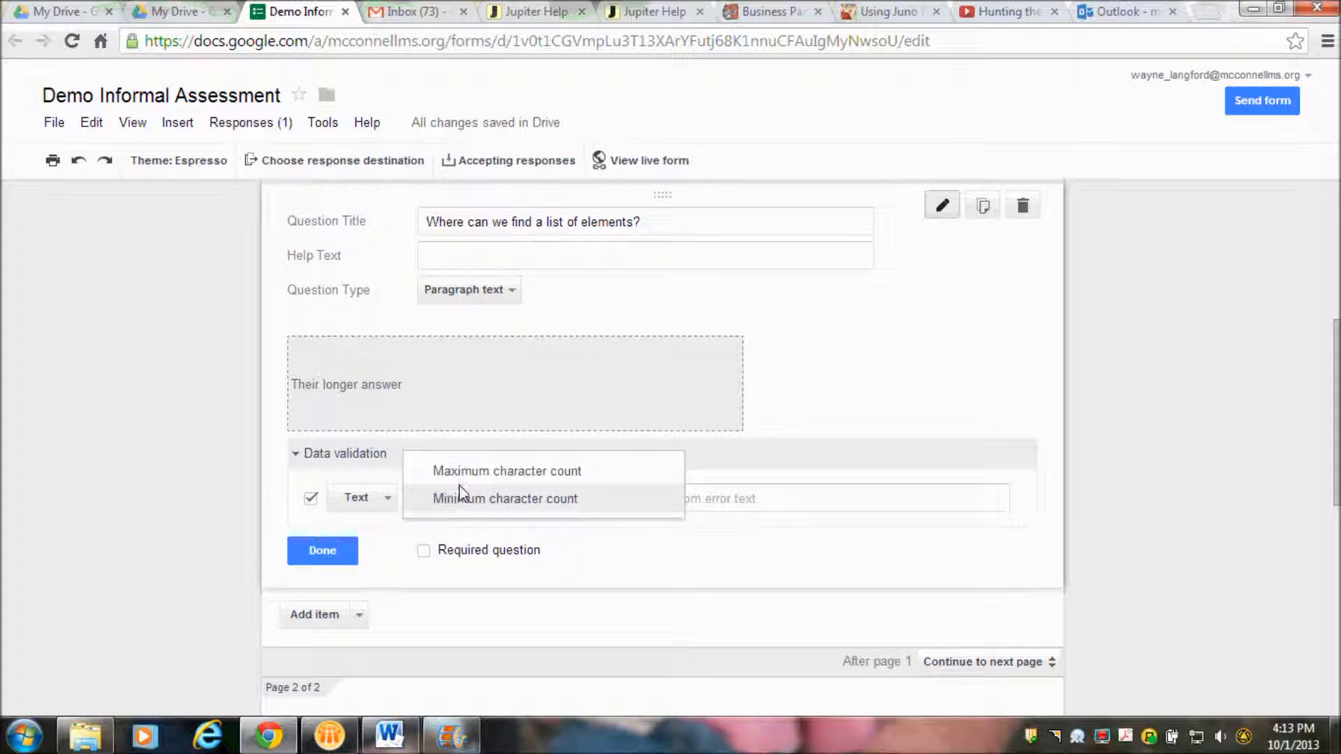
pyautogui.click(369, 503)
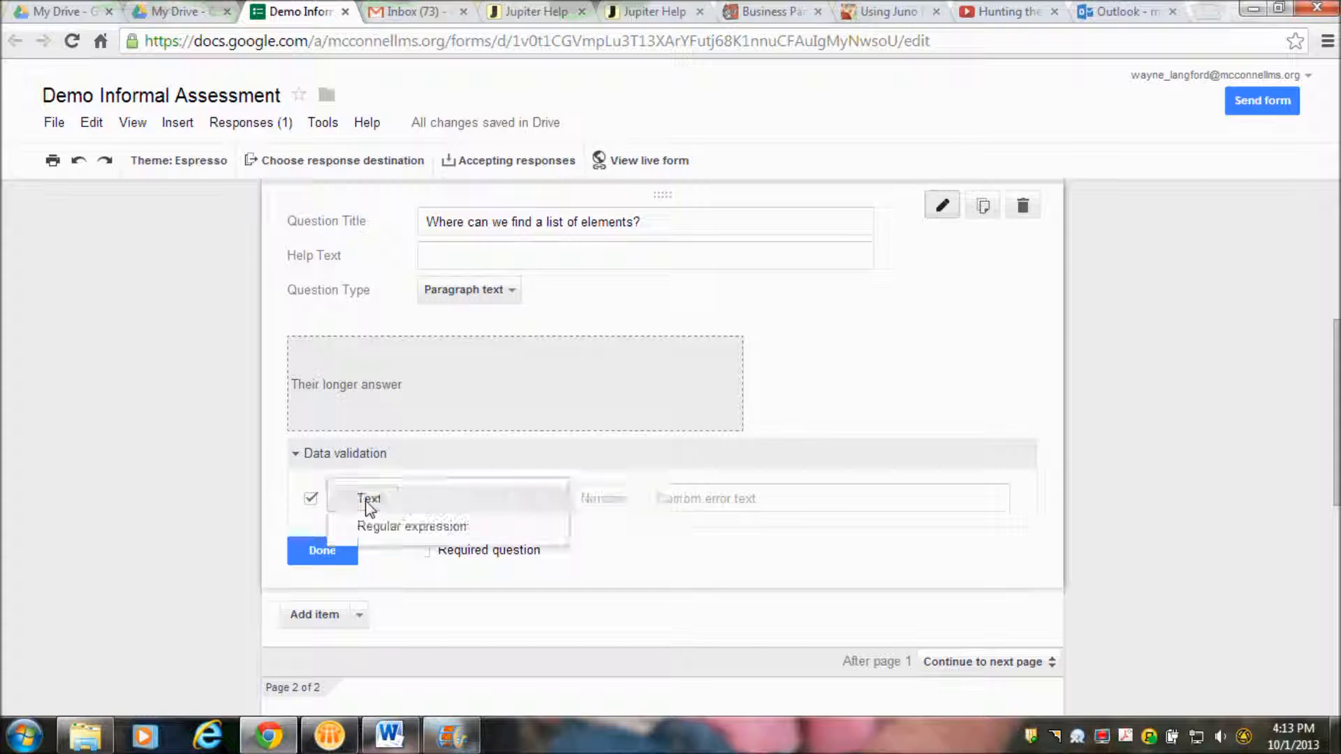
pyautogui.click(412, 527)
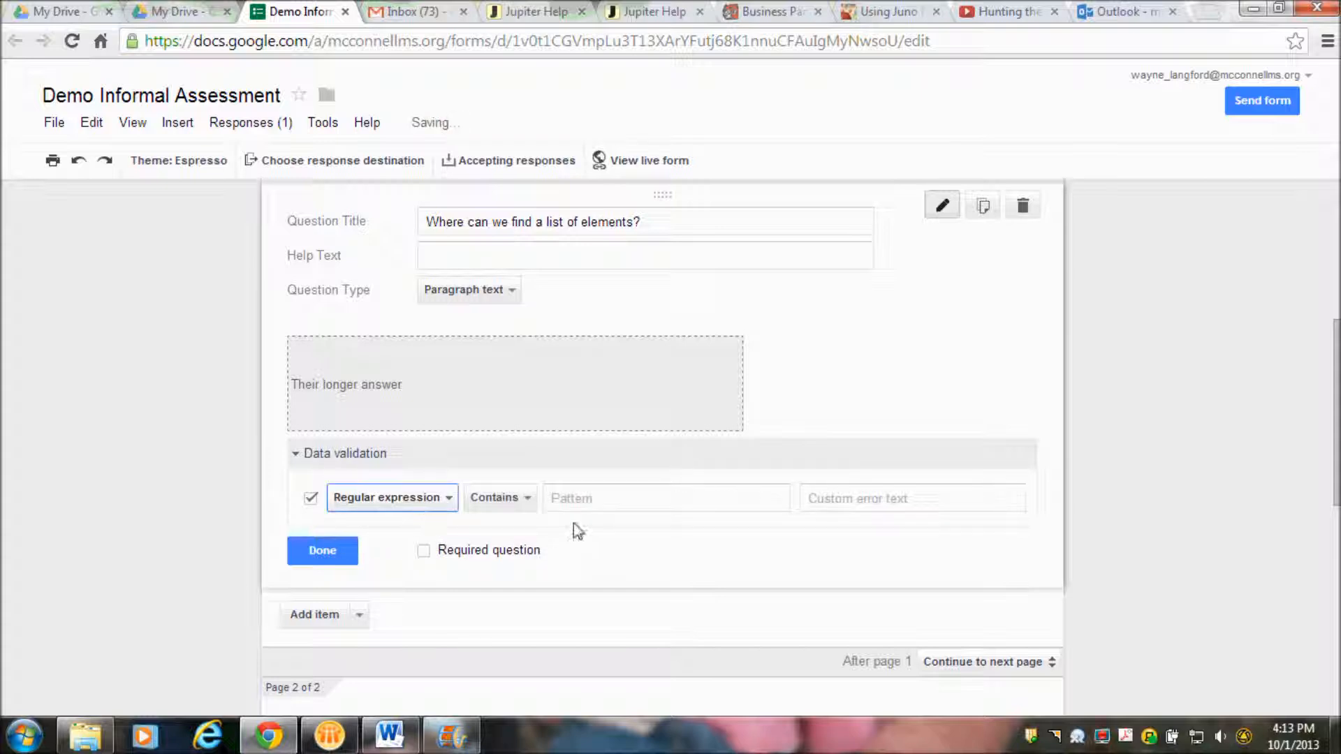
# Set the validation pattern to "periodic table", make the question required, and finish editing it.
pyautogui.click(572, 502)
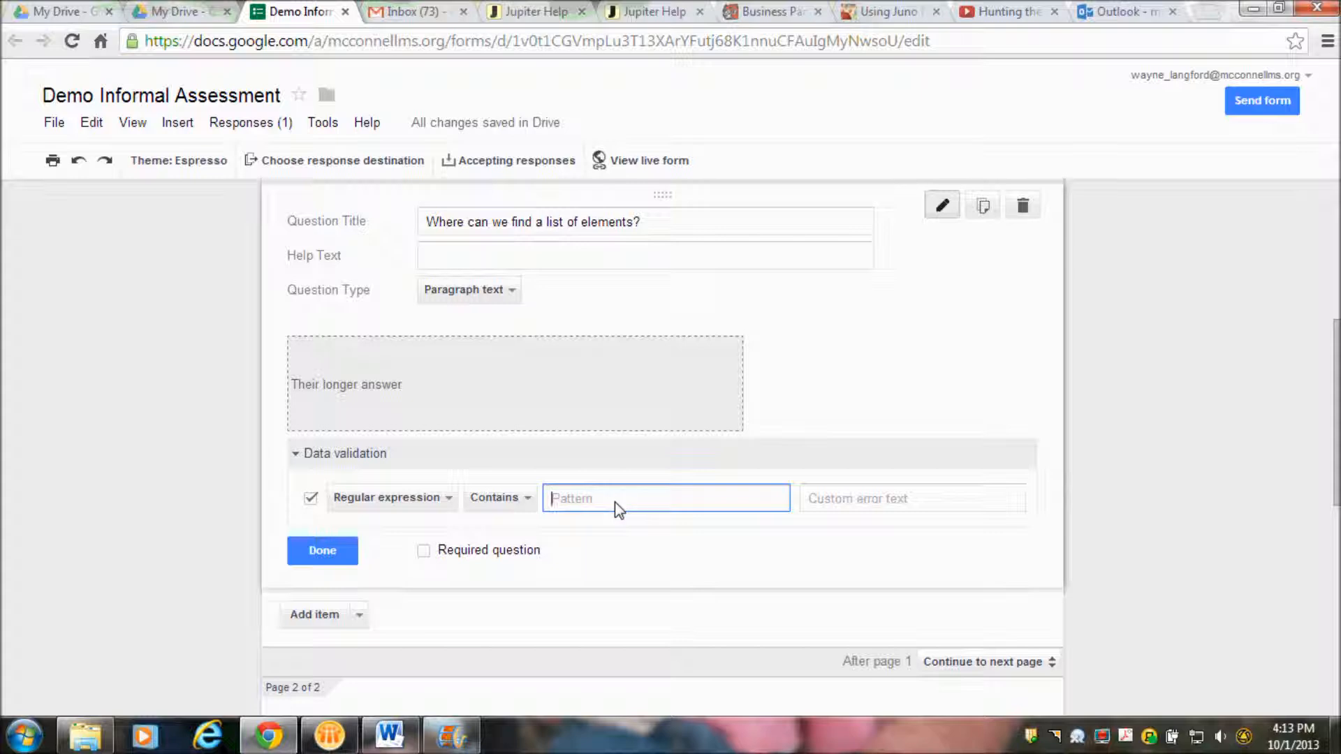
pyautogui.write('penid')
pyautogui.press('BackSpace')
pyautogui.press('BackSpace')
pyautogui.write('iodic table')
pyautogui.click(428, 548)
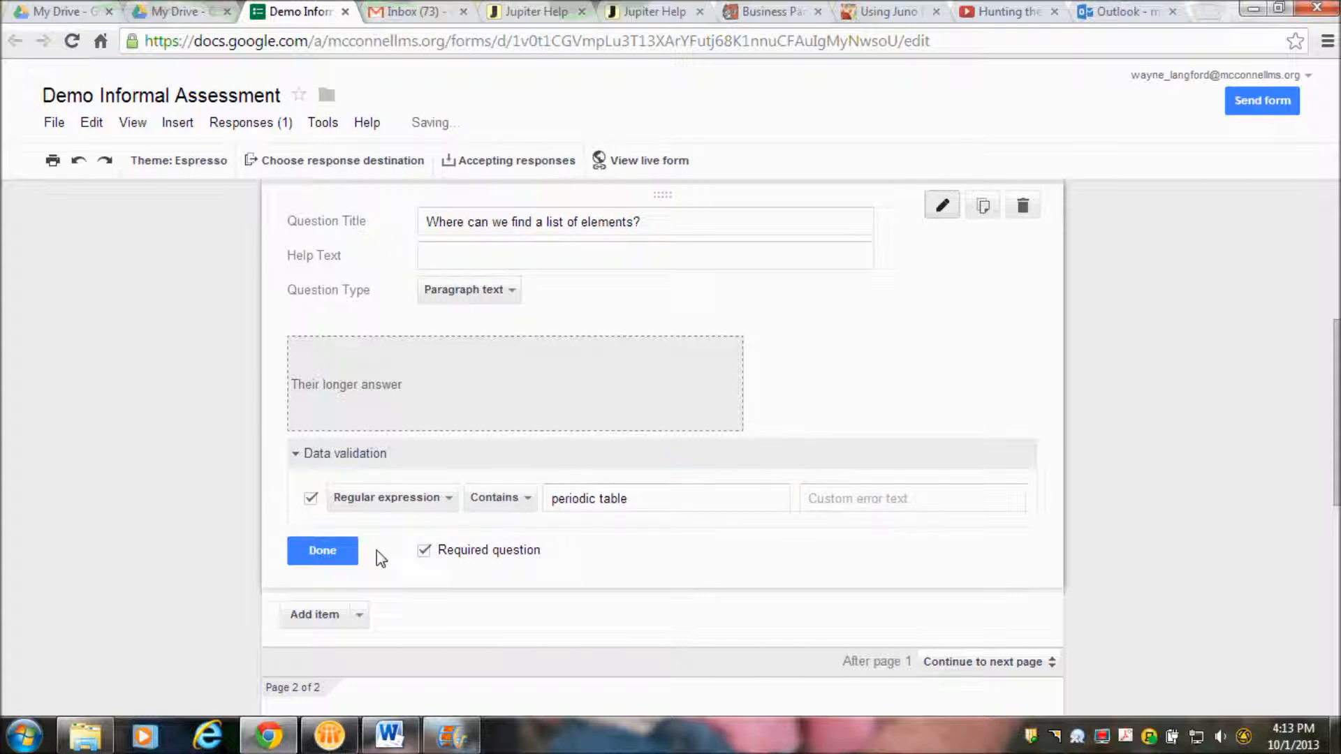
pyautogui.click(321, 552)
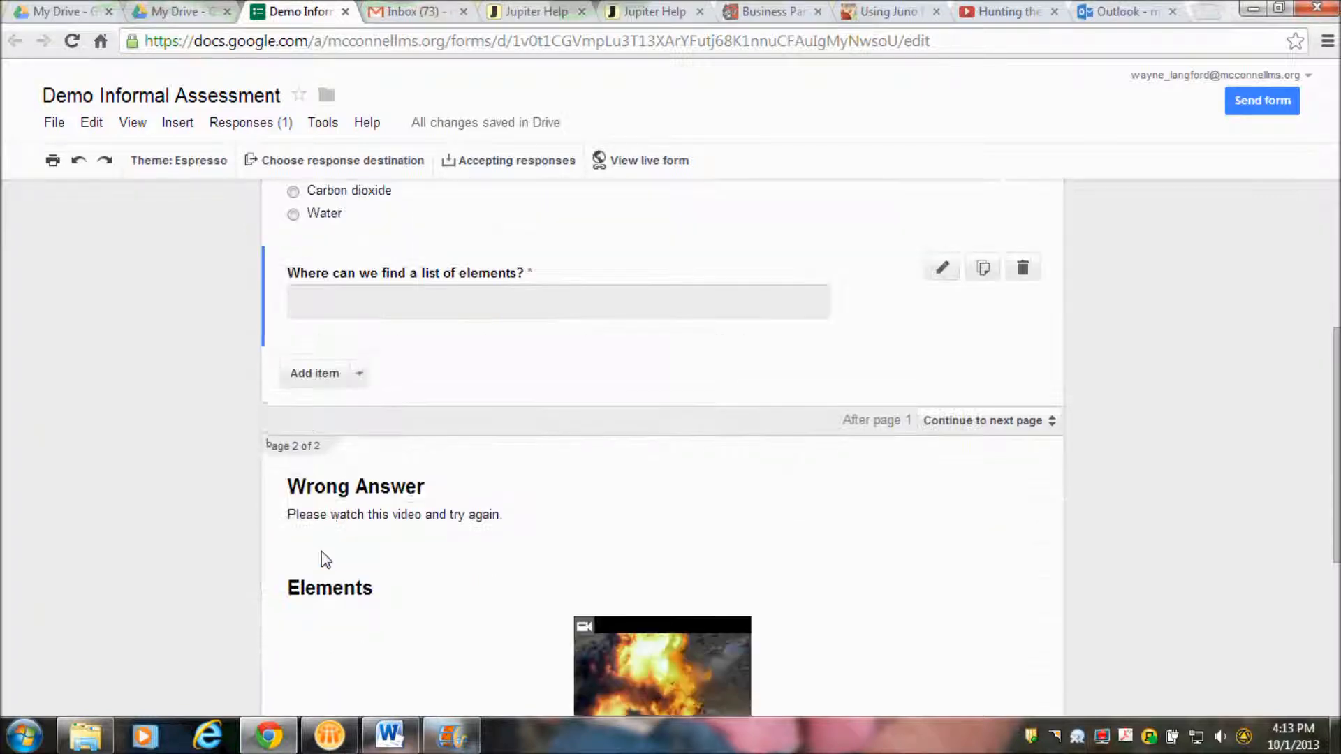
pyautogui.scroll(4, 1333, 479)
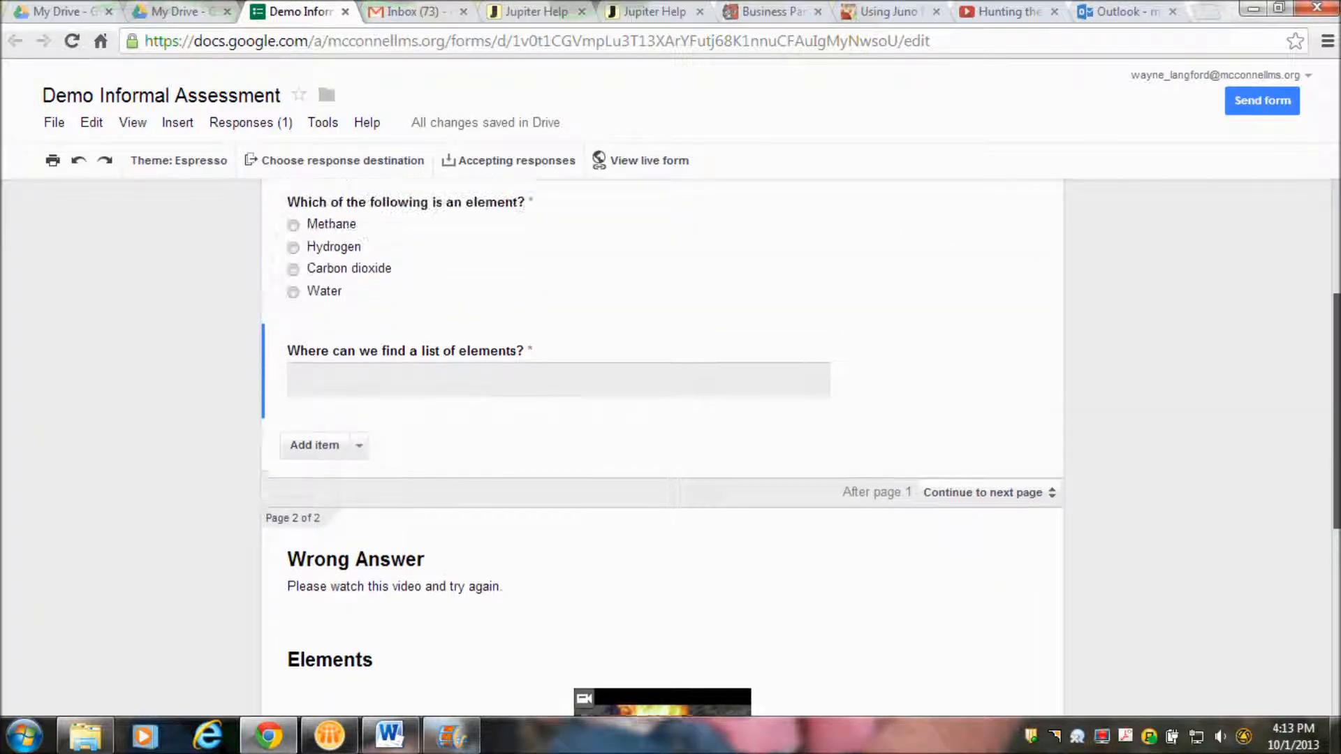
pyautogui.scroll(-8, 662, 447)
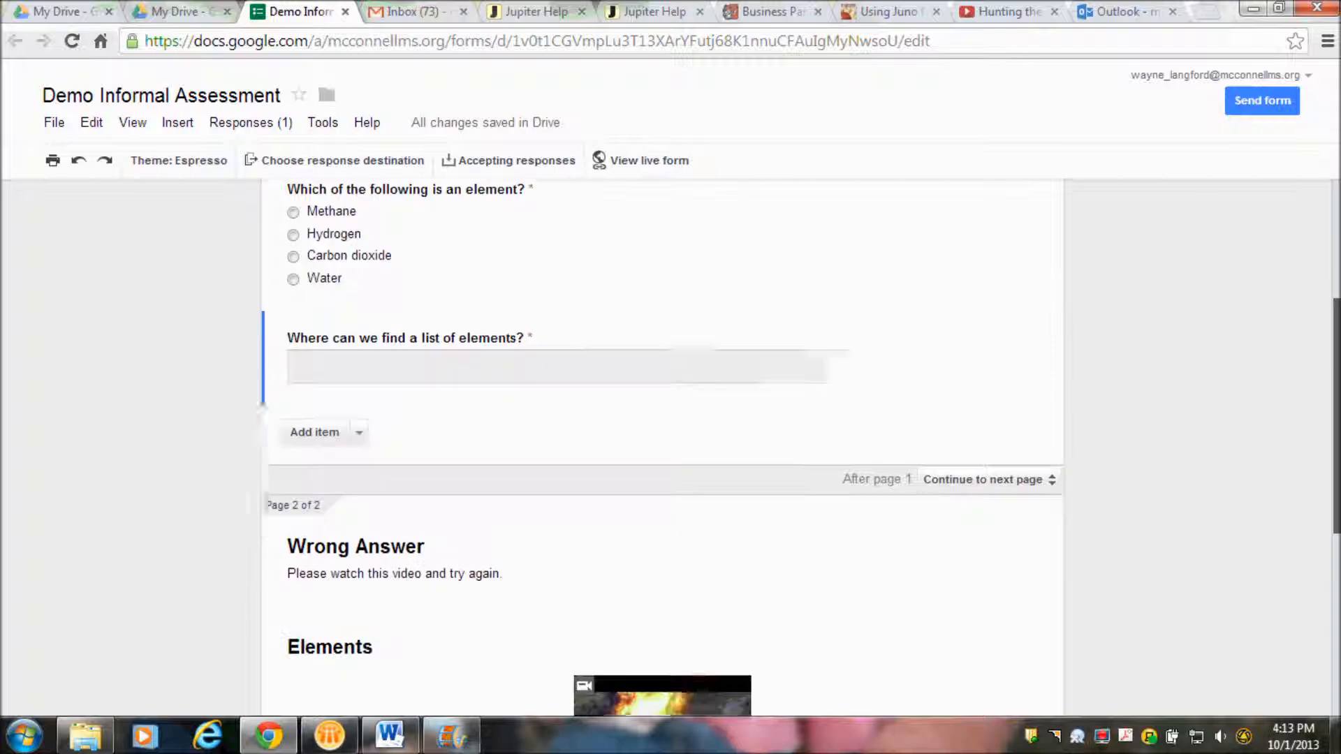
pyautogui.scroll(8, 662, 447)
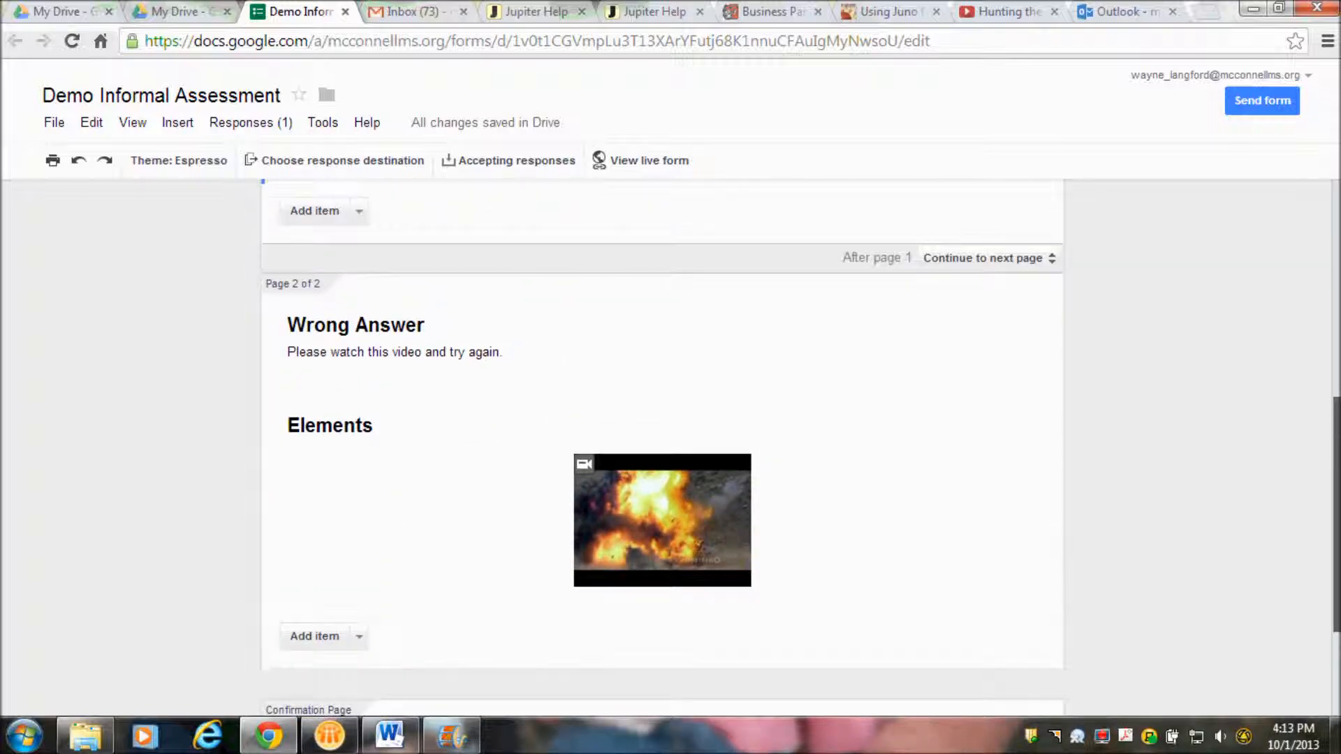
# Set the navigation after page 1 to Submit form.
pyautogui.scroll(-2, 662, 447)
pyautogui.scroll(-4, 1317, 547)
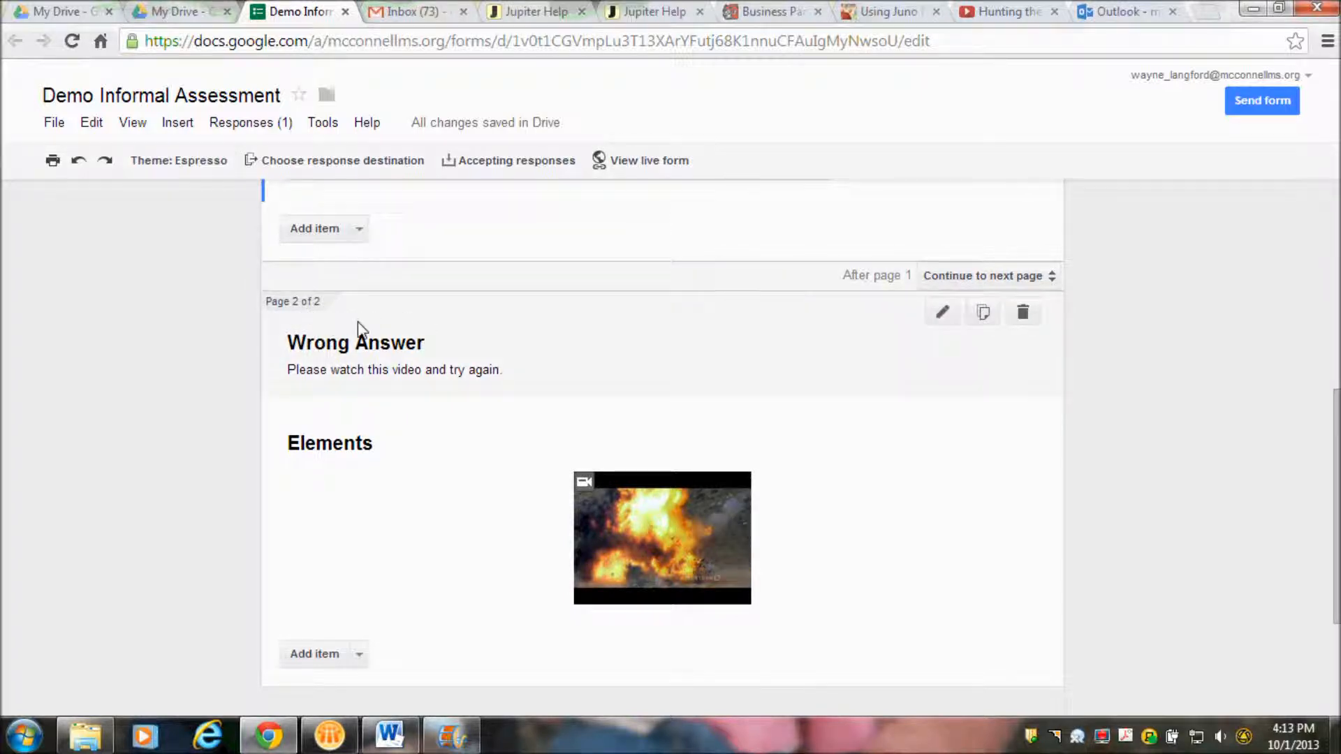
pyautogui.scroll(6, 662, 447)
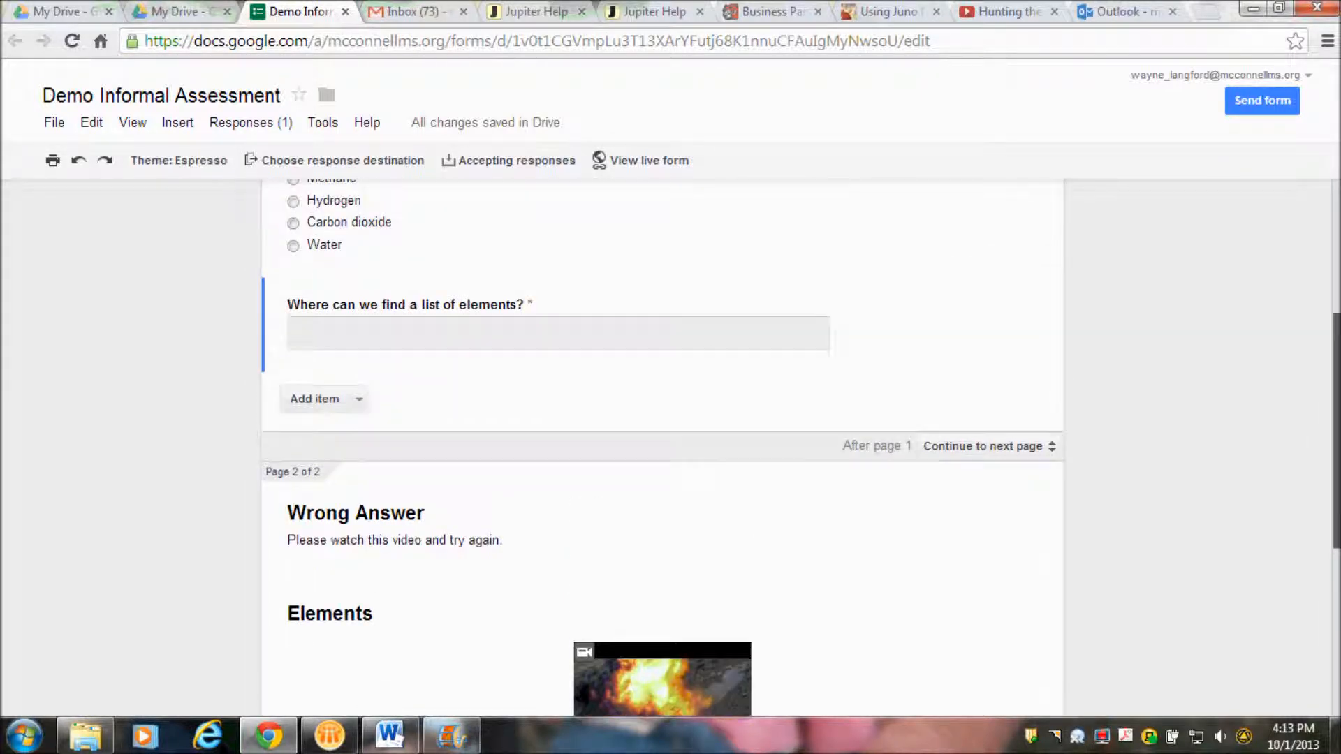
pyautogui.moveTo(1336, 334); pyautogui.dragTo(1336, 340)
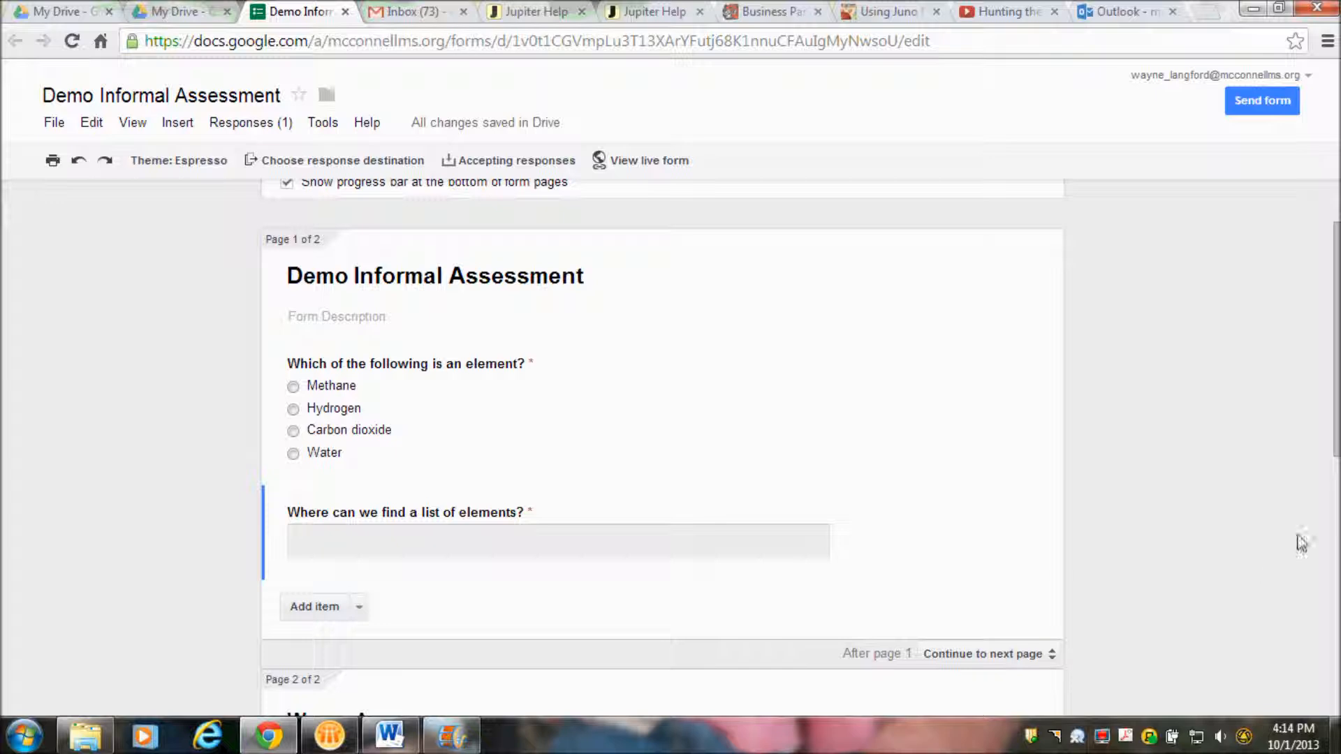
pyautogui.moveTo(1336, 335)
pyautogui.mouseDown()
pyautogui.moveTo(1336, 440)
pyautogui.moveTo(1336, 334)
pyautogui.moveTo(1336, 347)
pyautogui.mouseUp()
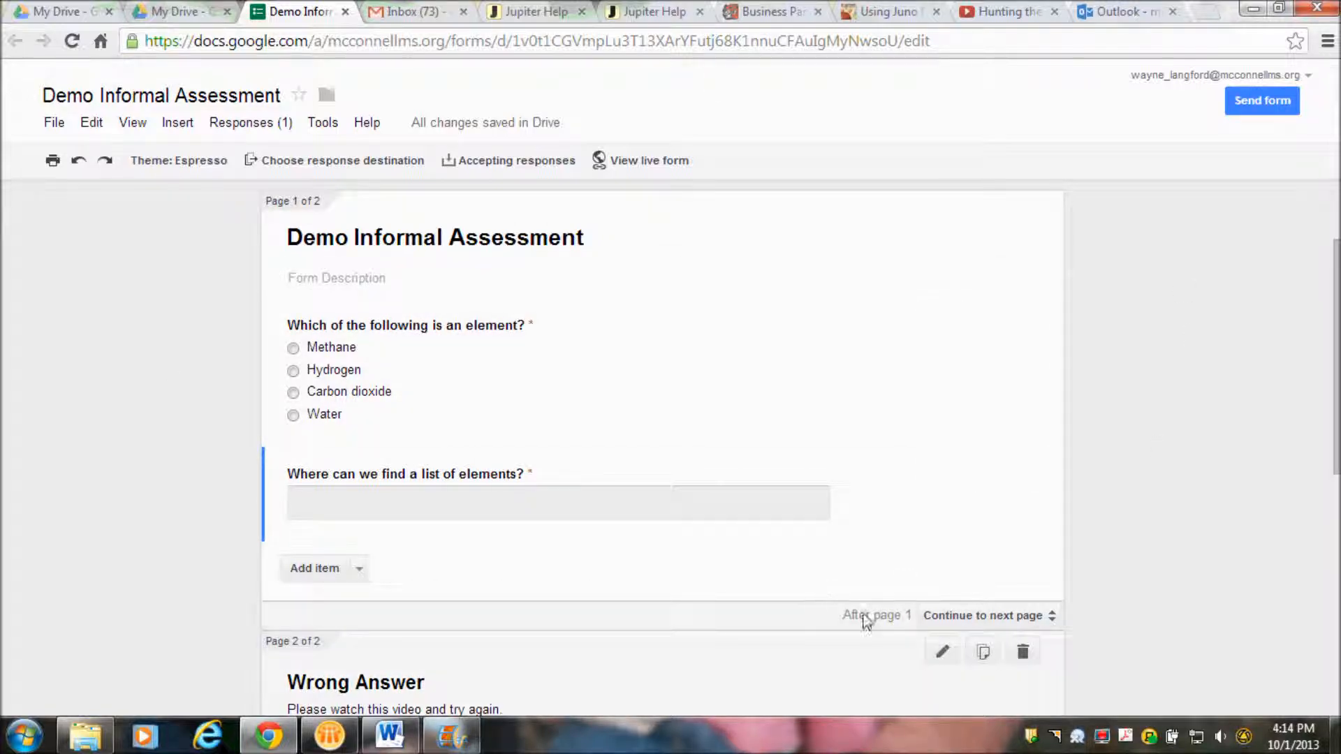
pyautogui.click(984, 616)
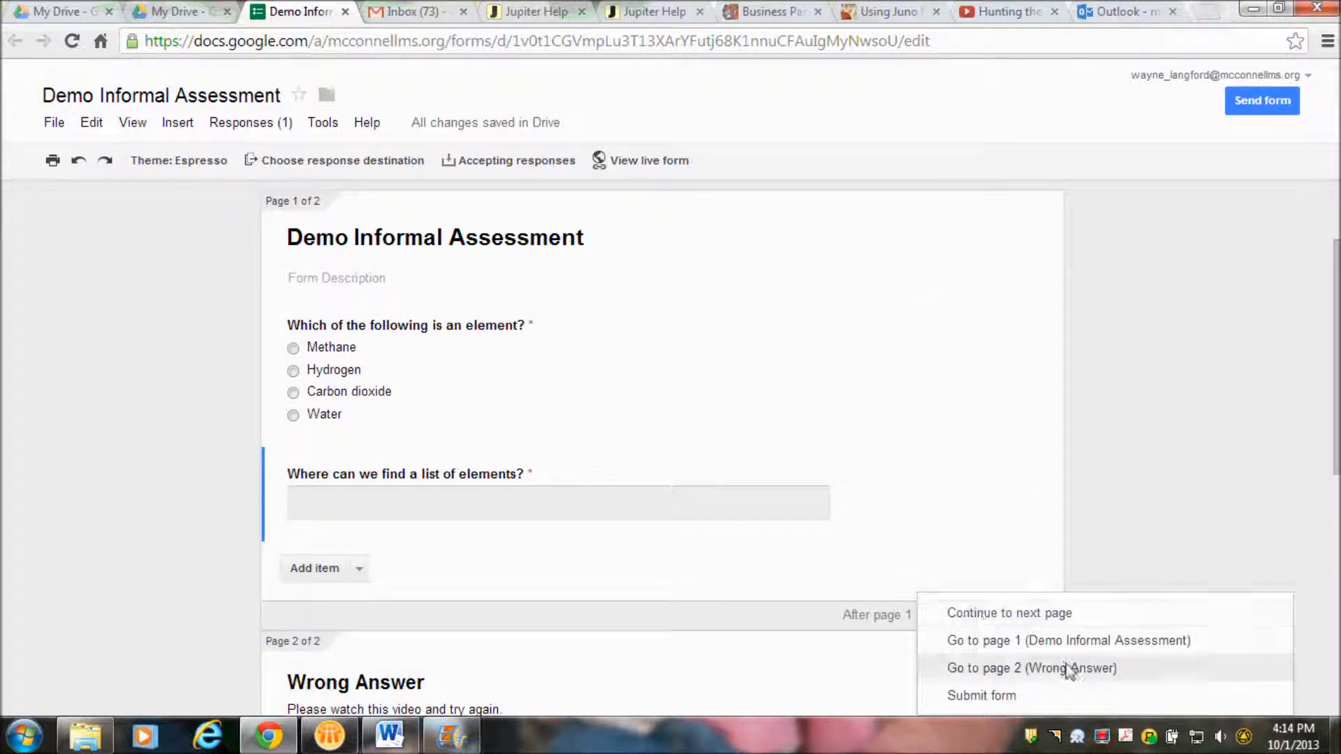
pyautogui.click(955, 697)
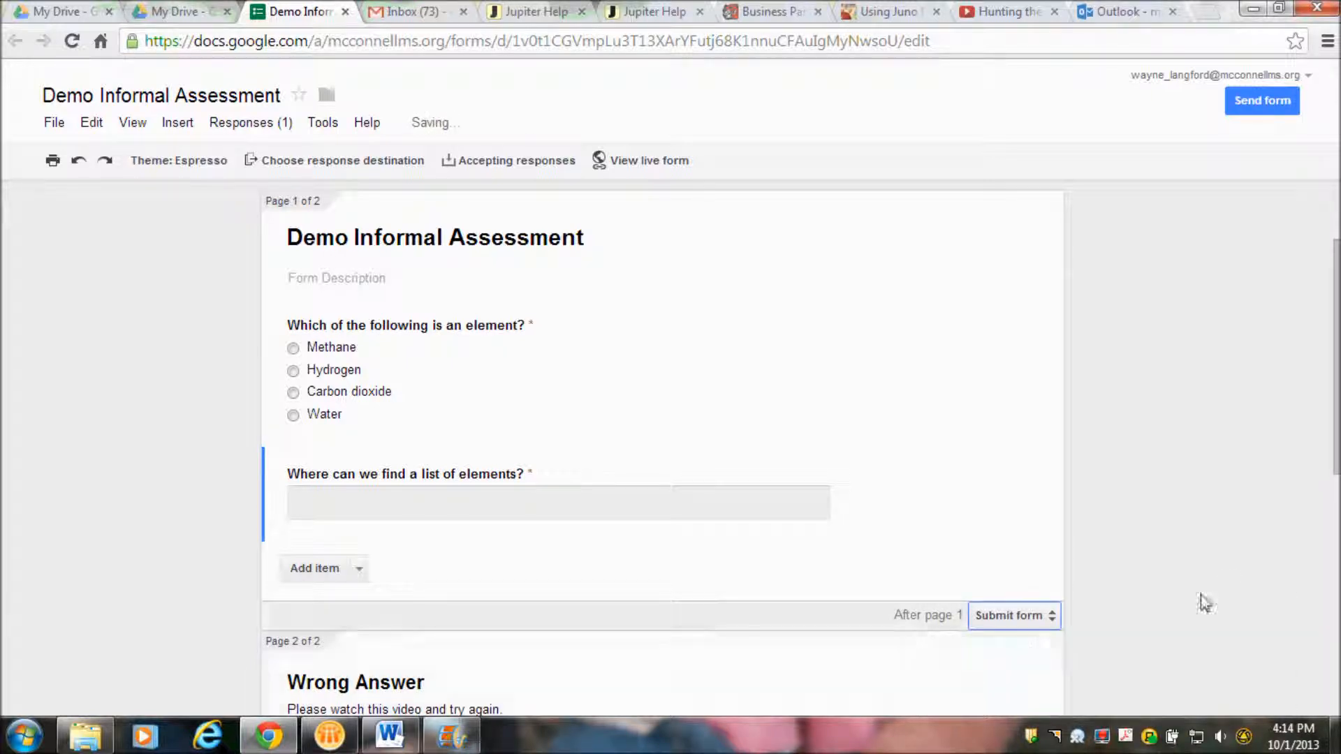
# Open the live form, choose Methane, enter "becuase" as the paragraph answer, and try to continue.
pyautogui.moveTo(1337, 424); pyautogui.dragTo(1338, 578)
pyautogui.moveTo(1337, 551); pyautogui.dragTo(1191, 458)
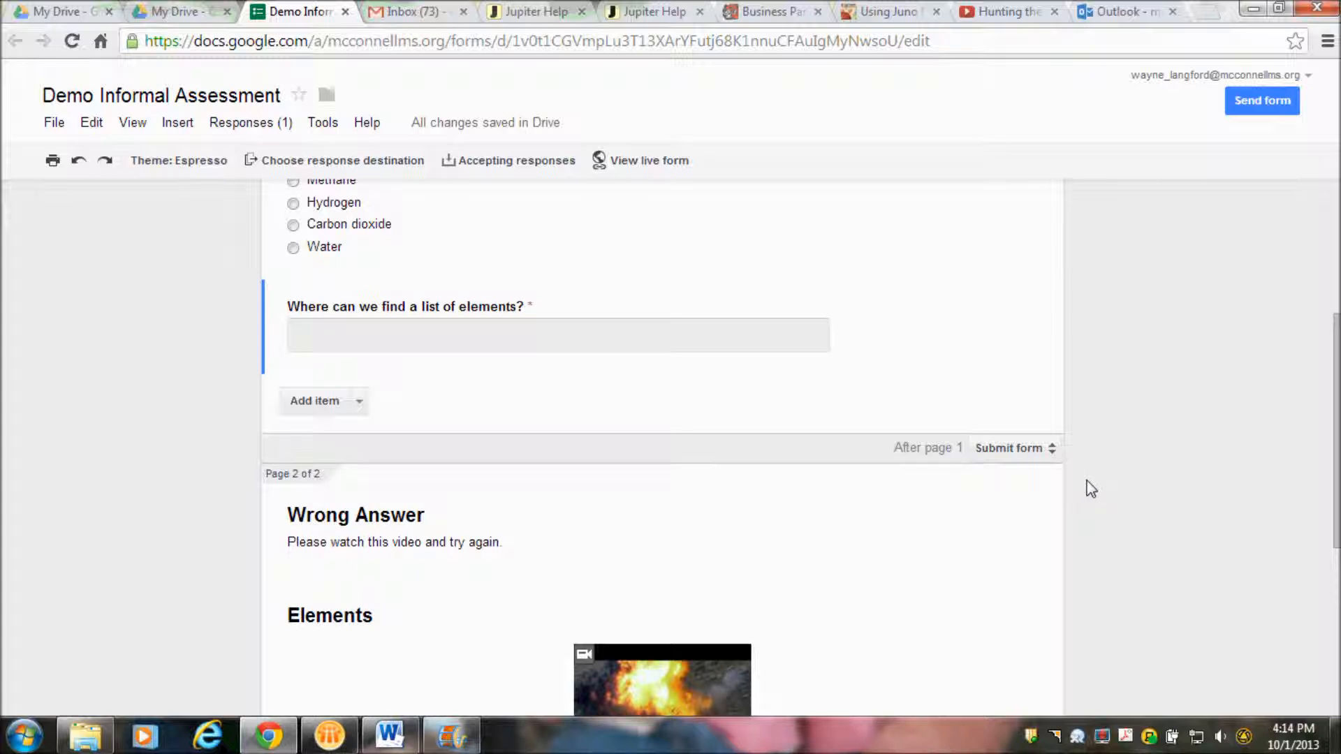
pyautogui.moveTo(1332, 368); pyautogui.dragTo(1332, 237)
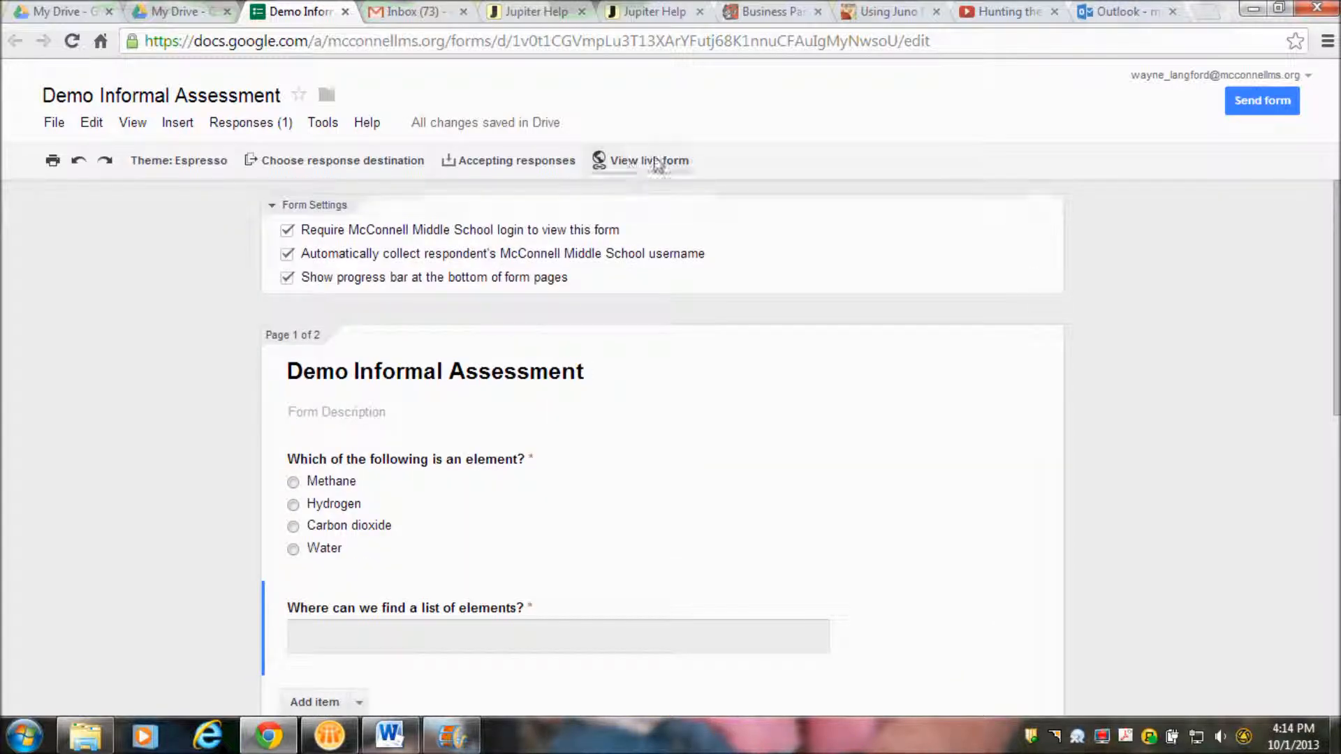
pyautogui.click(617, 160)
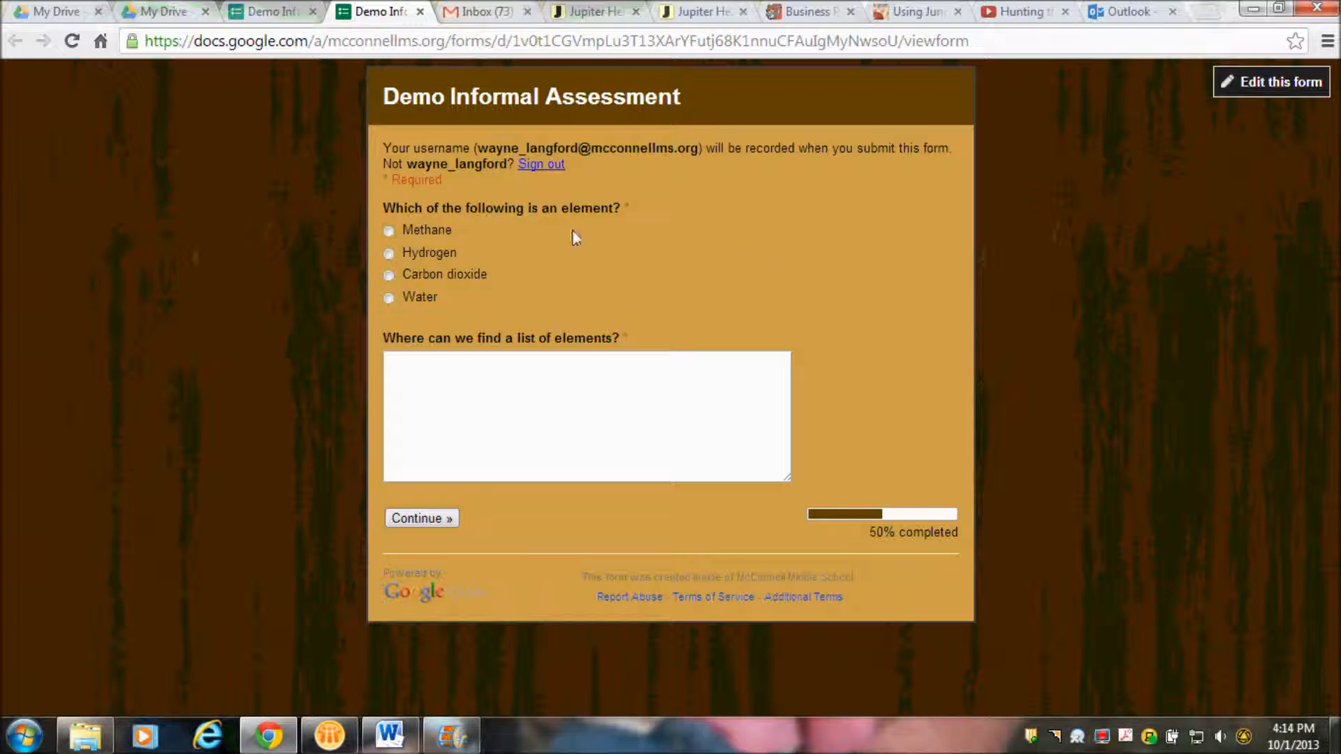
pyautogui.click(439, 235)
pyautogui.click(427, 382)
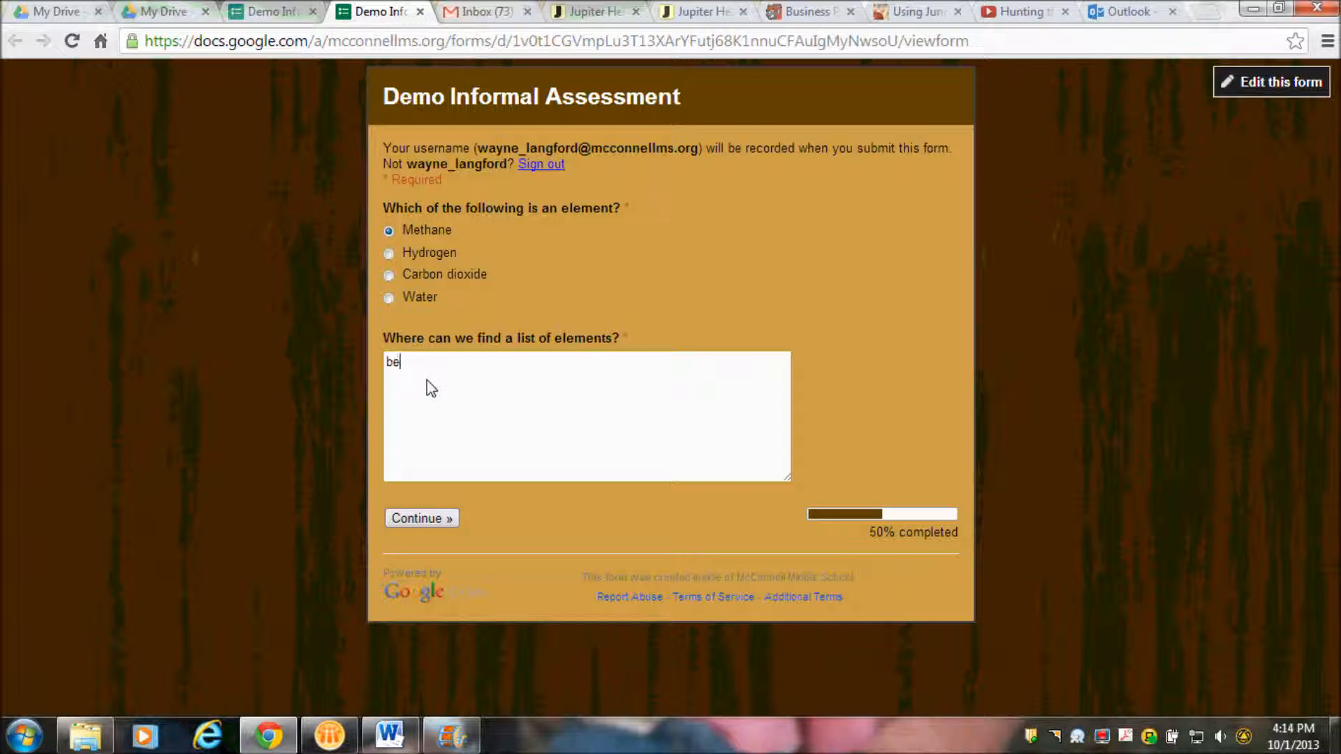
pyautogui.click(433, 517)
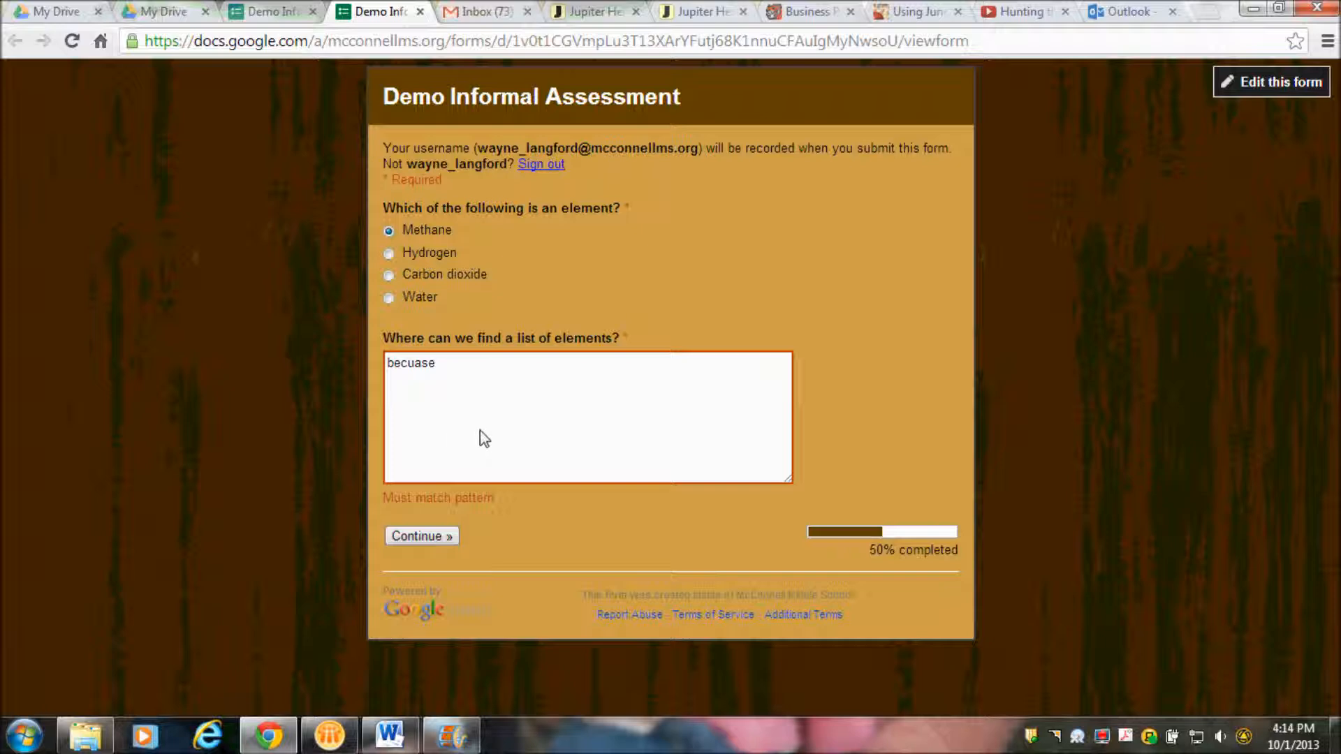
# Replace the paragraph answer with "the periodic table" and continue to the following page.
pyautogui.moveTo(450, 361); pyautogui.dragTo(283, 357)
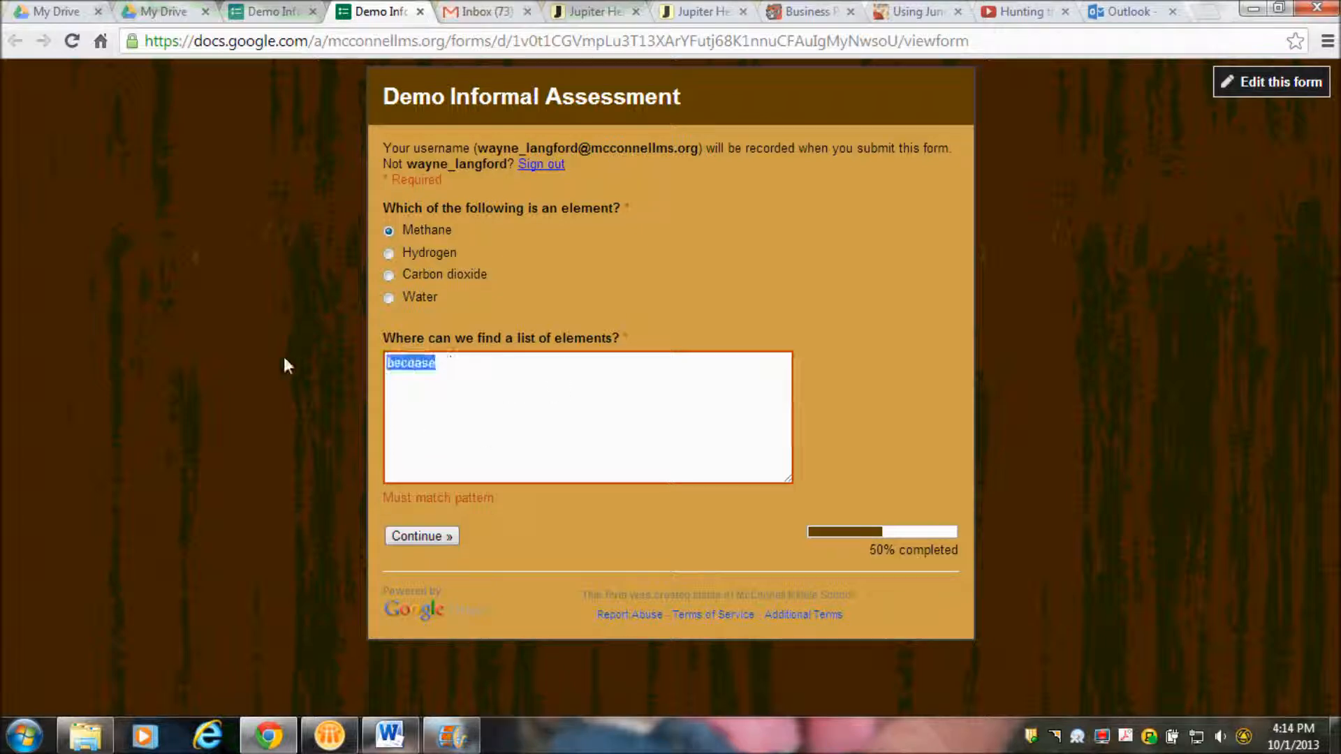
pyautogui.press('BackSpace')
pyautogui.write('the p')
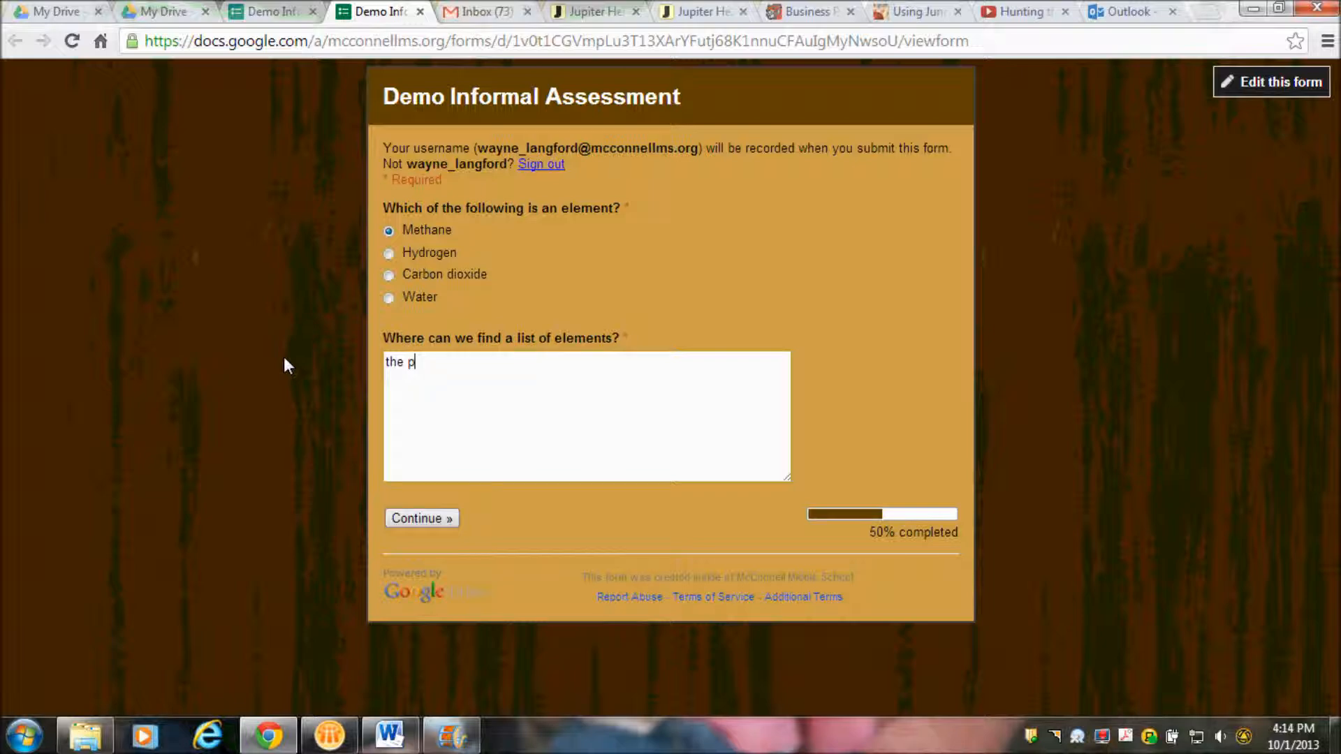
pyautogui.write('eriodic table')
pyautogui.click(415, 511)
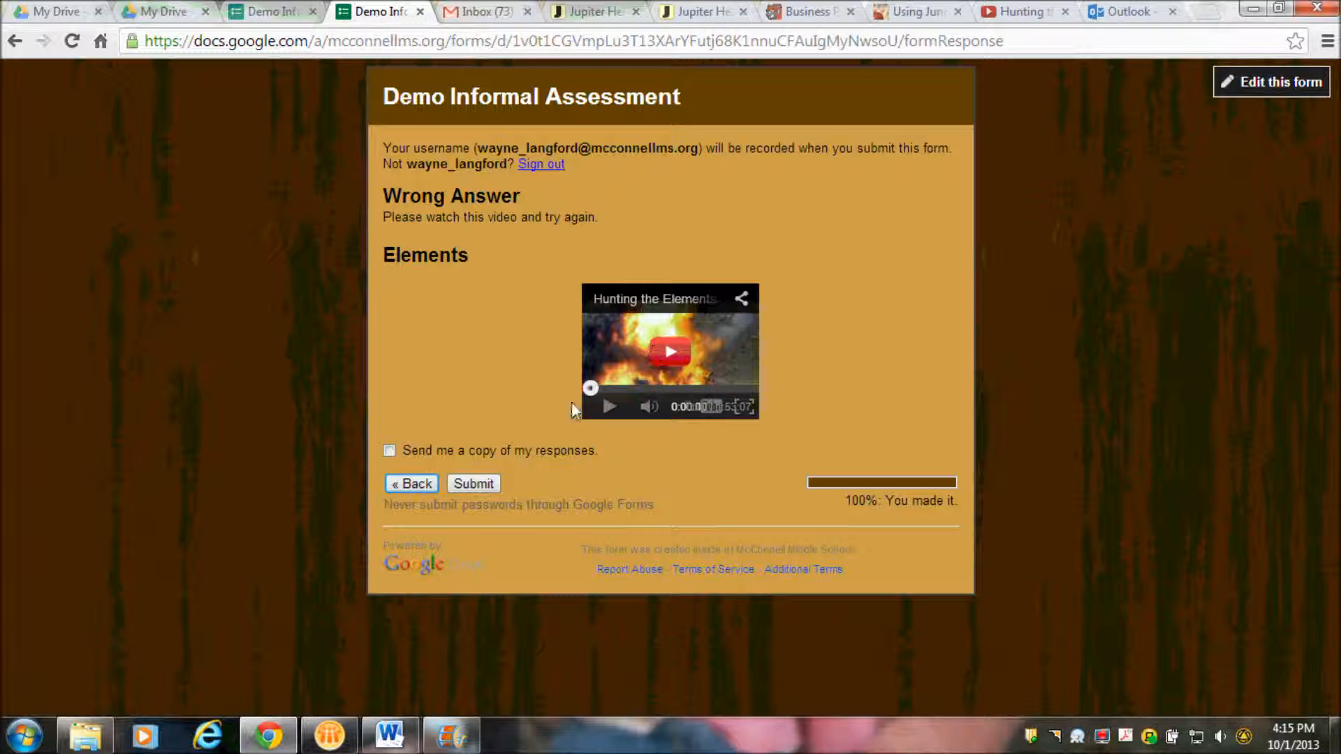
# Go back to the questions, change the element answer to Hydrogen, and submit the response.
pyautogui.click(414, 483)
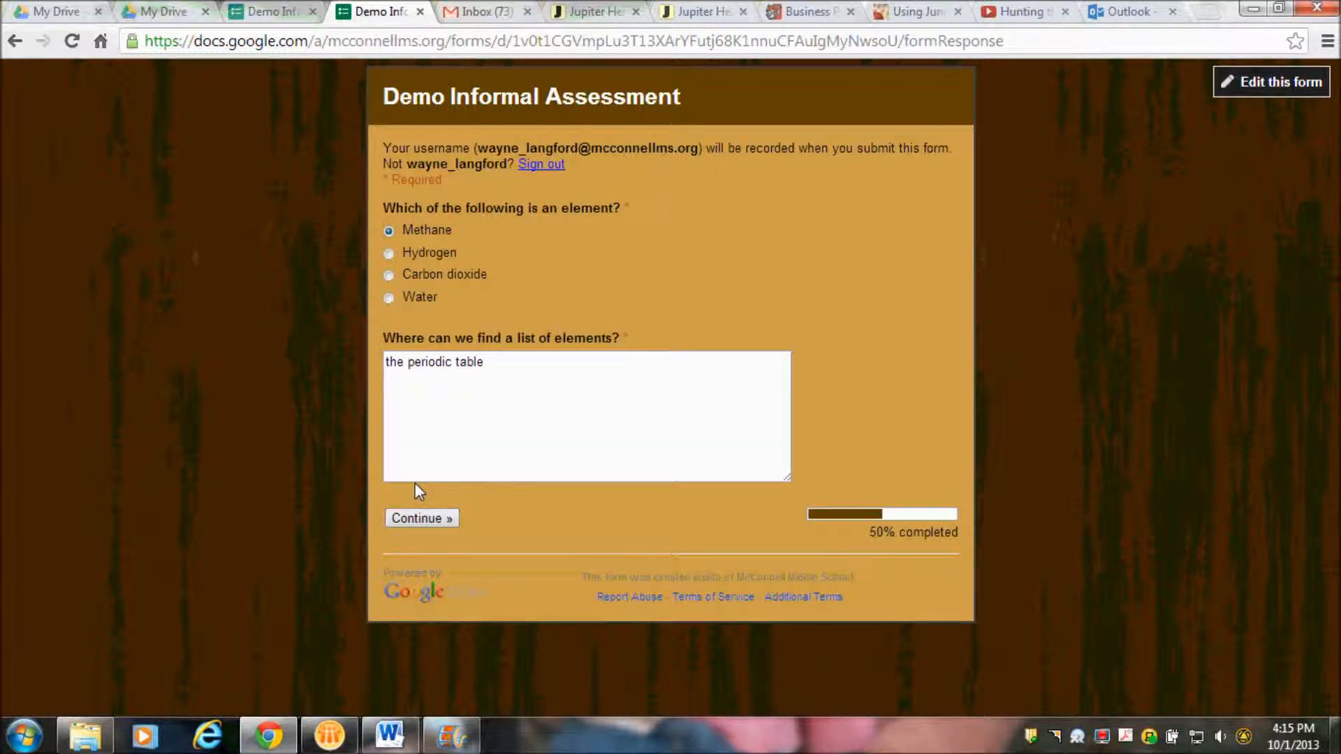
pyautogui.click(431, 250)
pyautogui.click(426, 516)
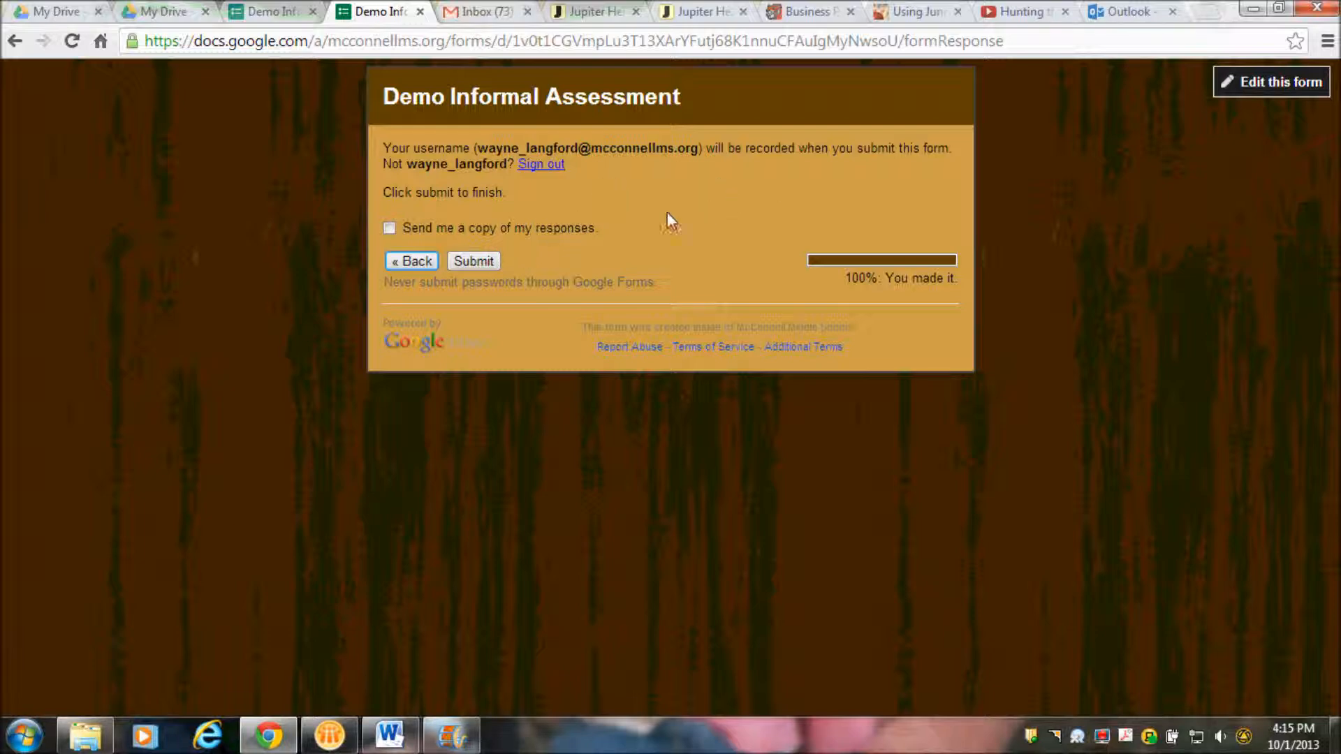
pyautogui.click(470, 259)
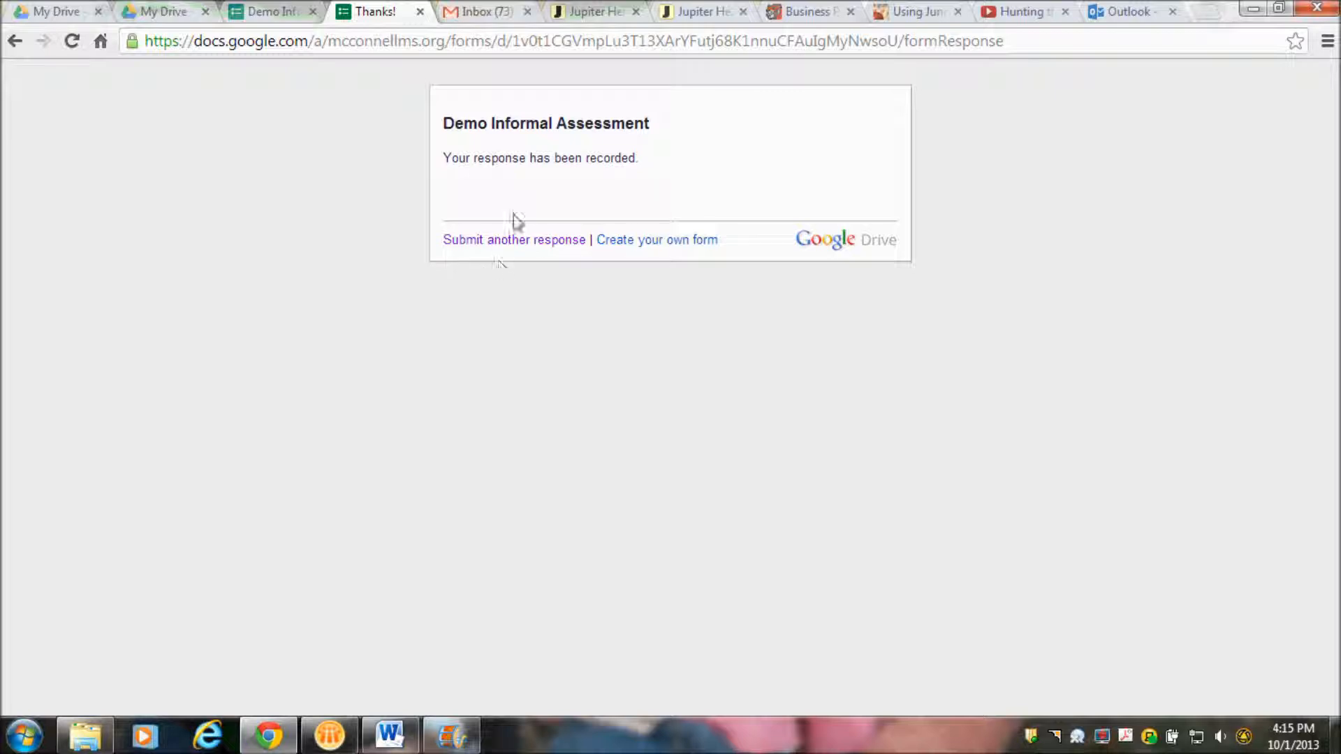
# Return to the form editor and view the summary of responses.
pyautogui.click(419, 12)
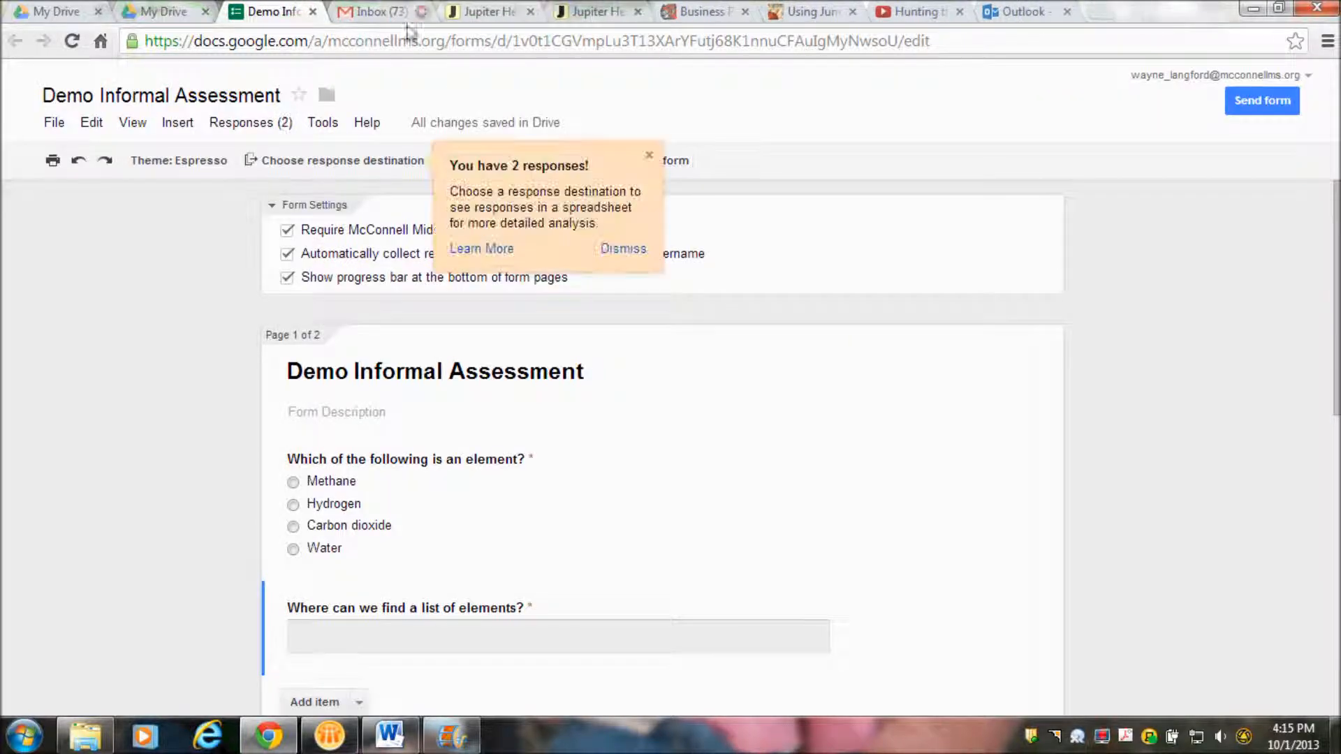
pyautogui.click(649, 155)
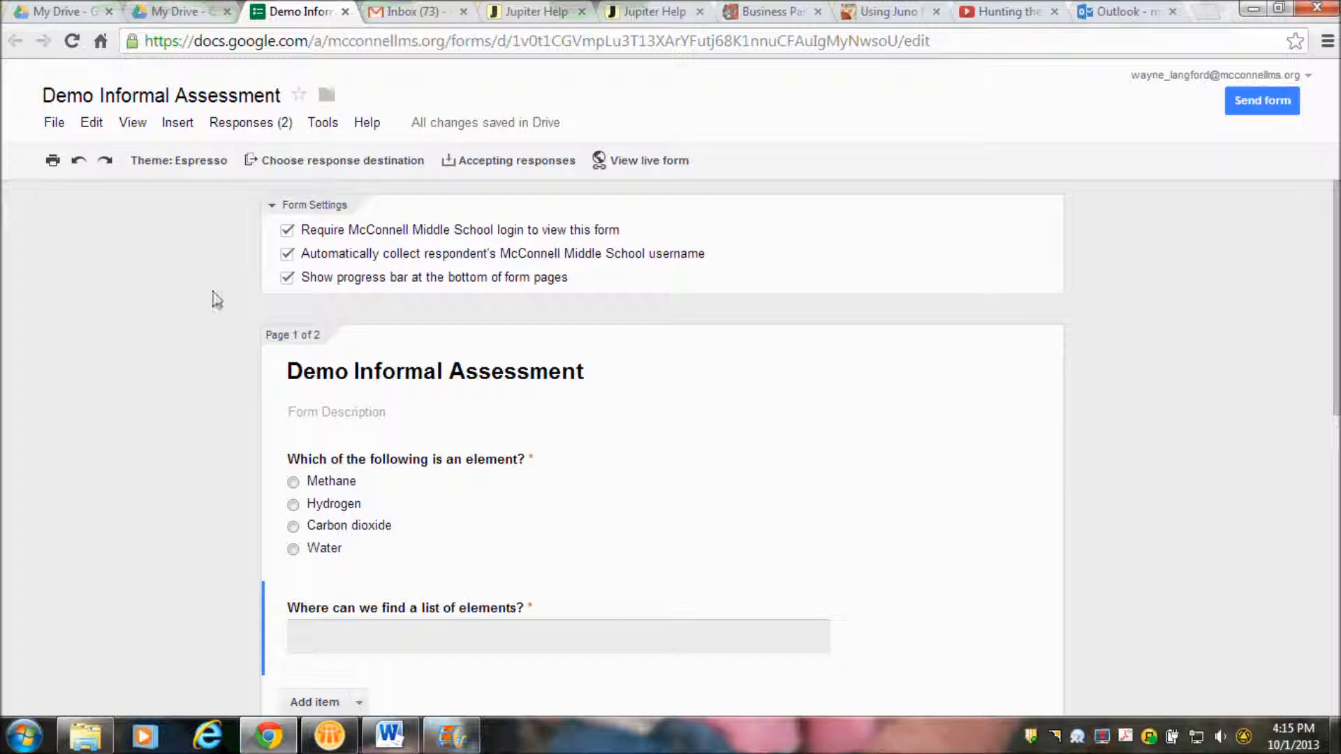
pyautogui.click(269, 124)
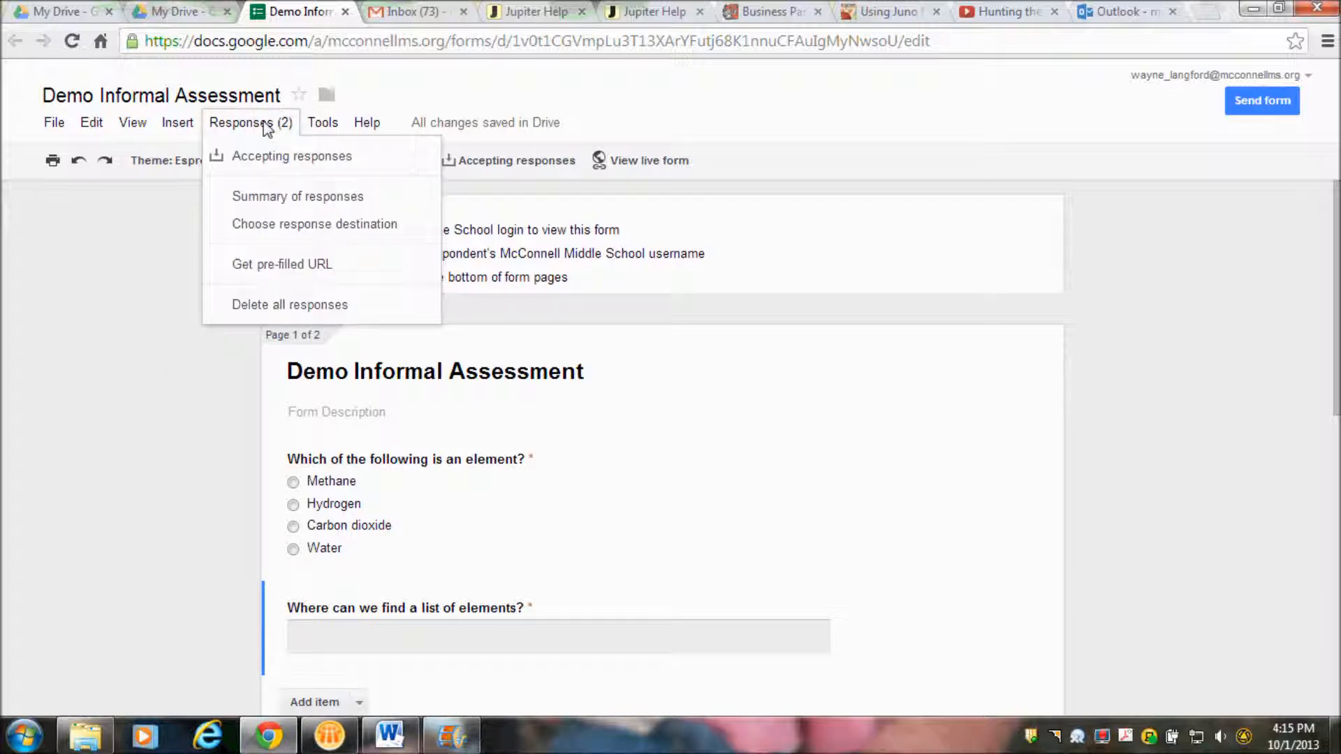
pyautogui.click(282, 198)
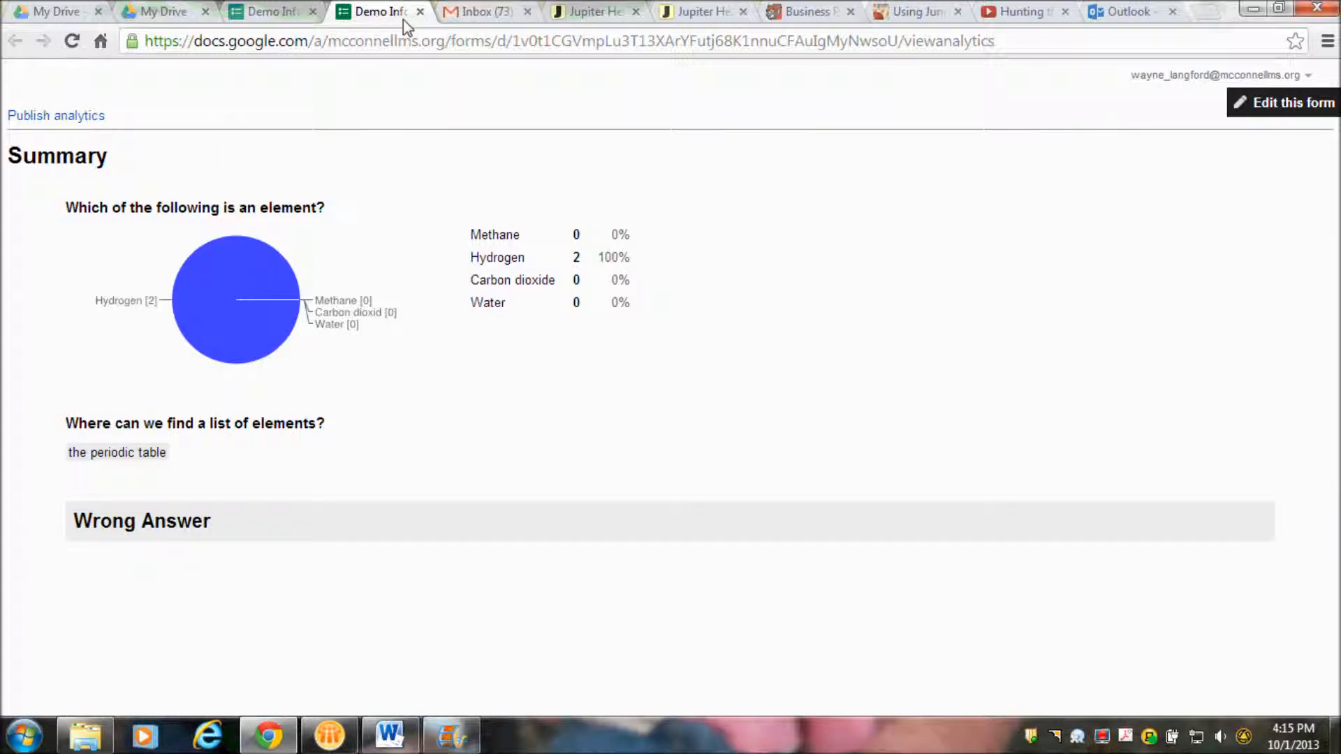
pyautogui.click(419, 12)
# Look at the response destination options and close them without creating a spreadsheet.
pyautogui.click(273, 125)
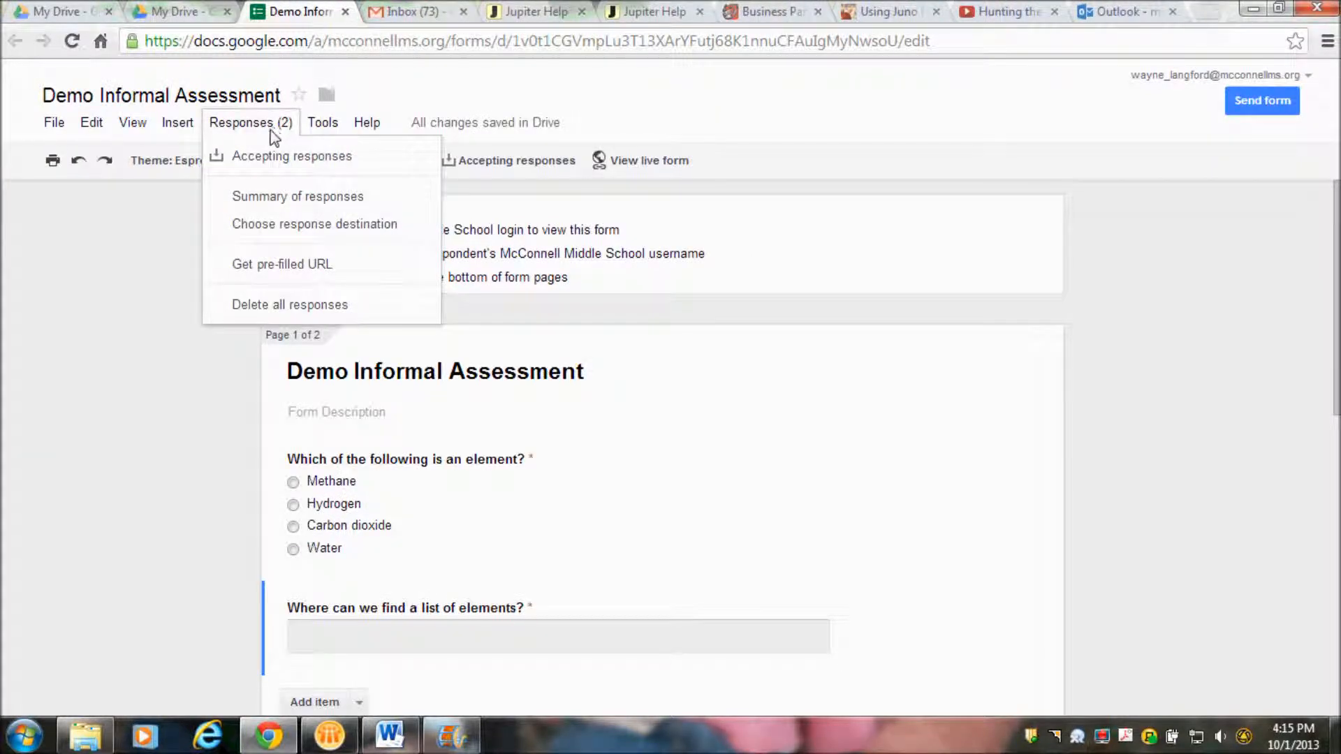
pyautogui.click(349, 224)
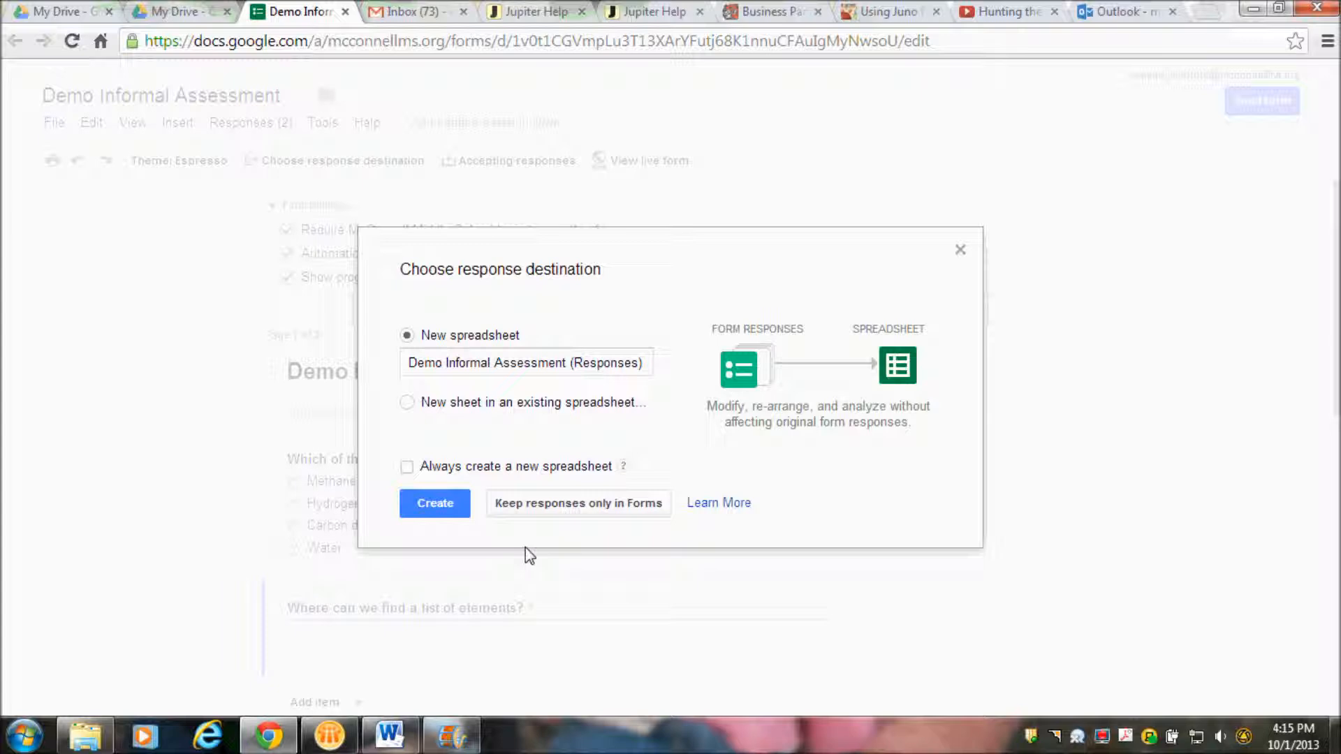
pyautogui.click(961, 249)
pyautogui.click(219, 128)
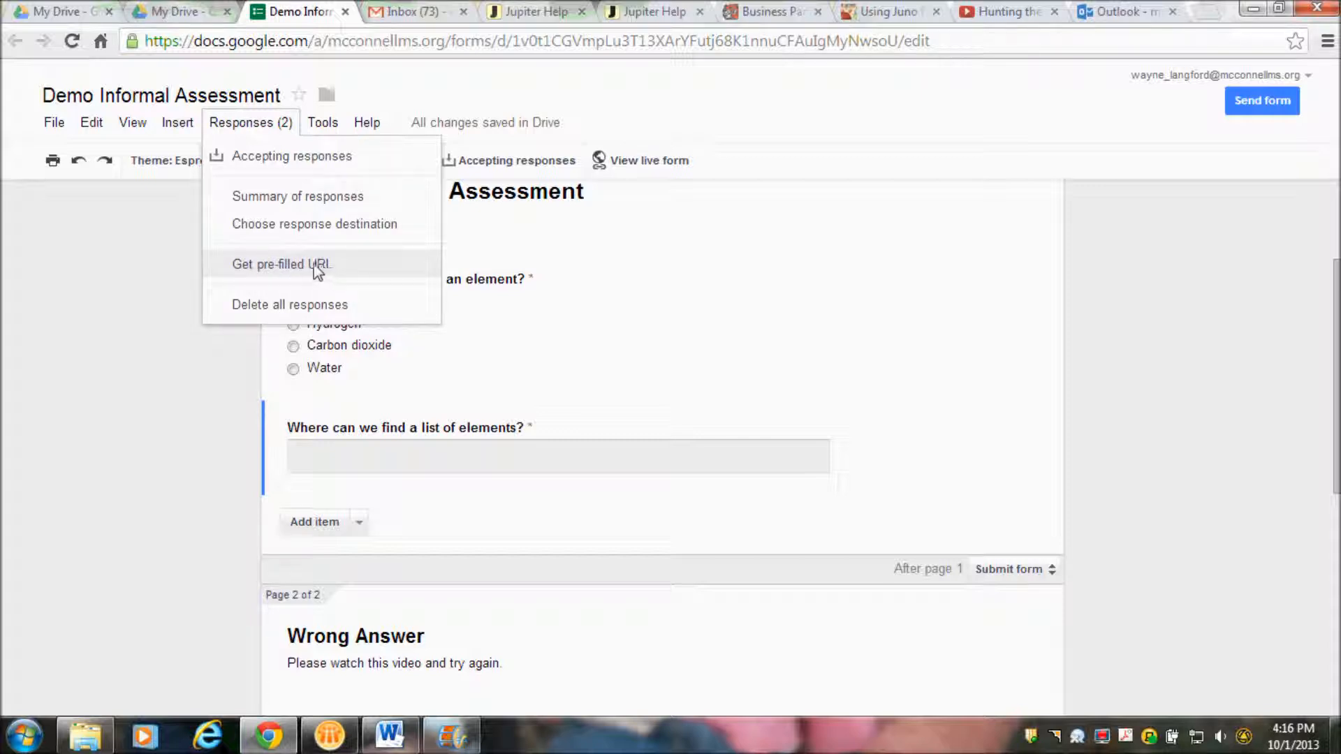
pyautogui.click(152, 287)
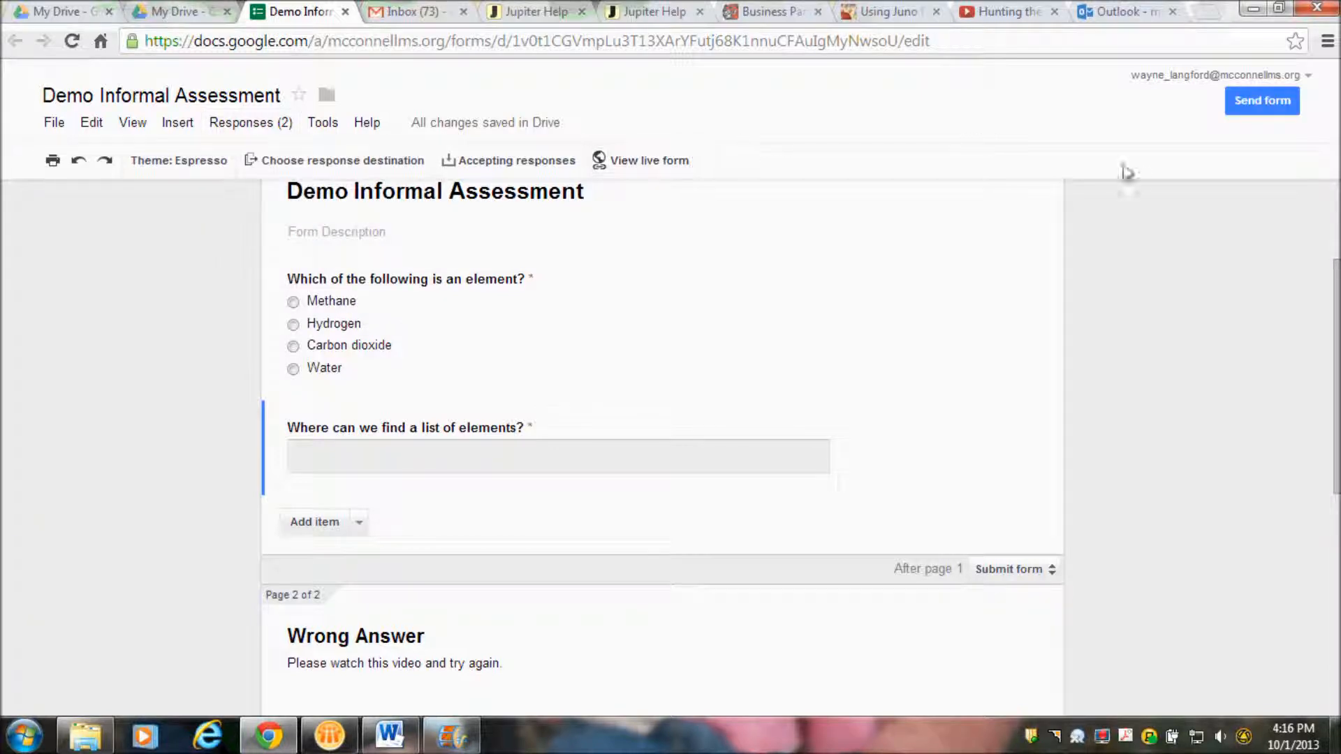
pyautogui.moveTo(1336, 335); pyautogui.dragTo(1336, 253)
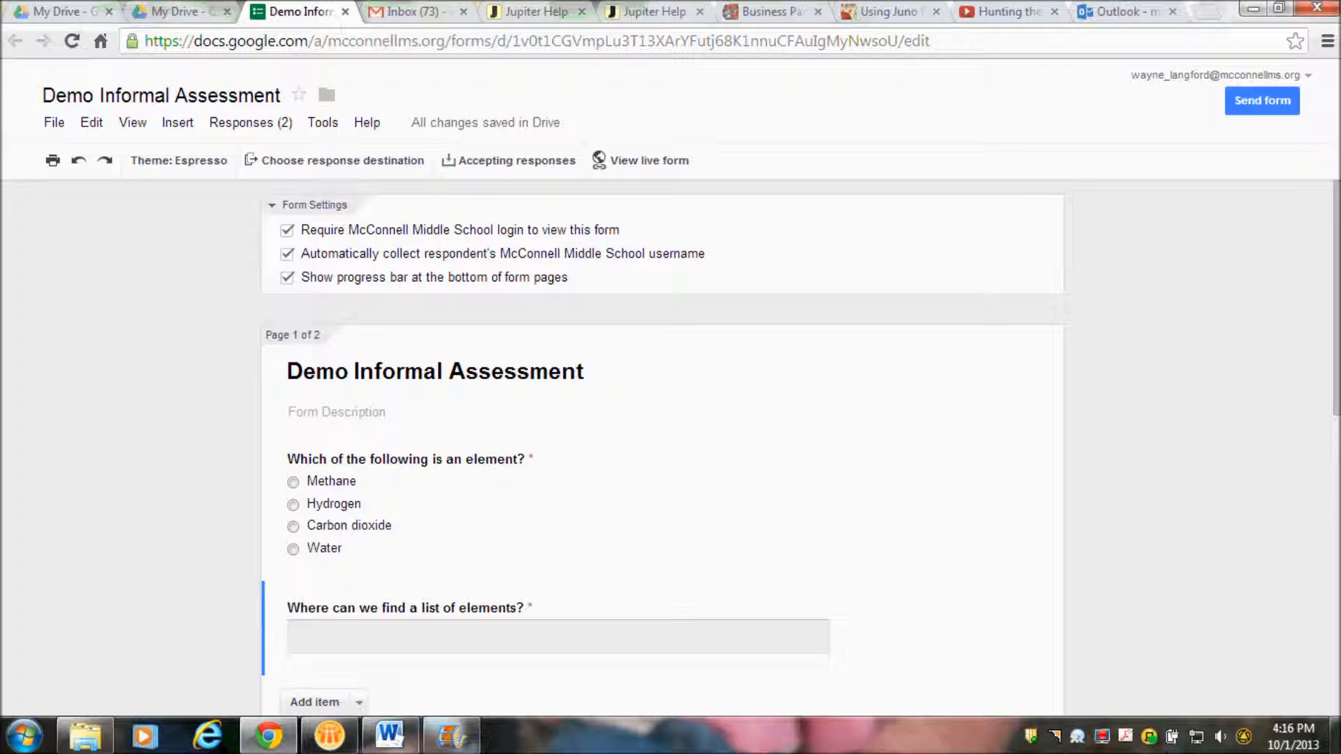
pyautogui.click(1104, 736)
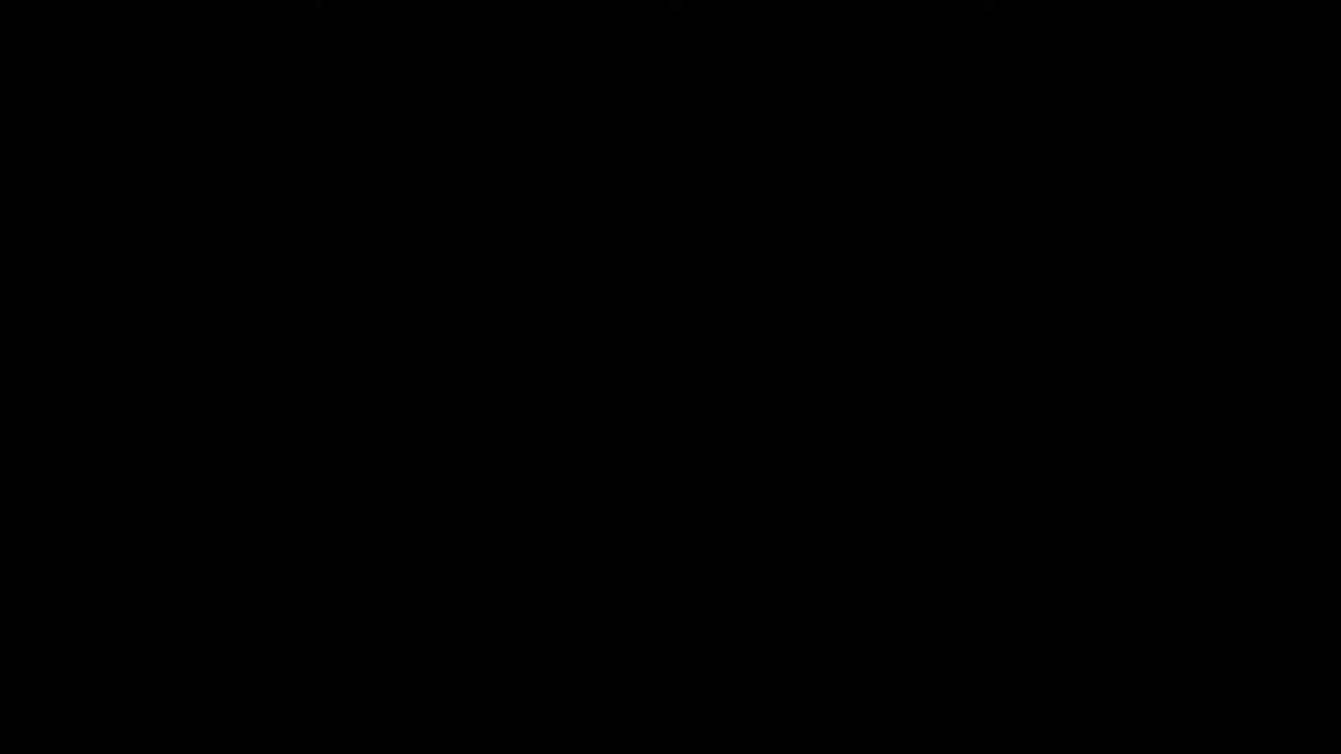